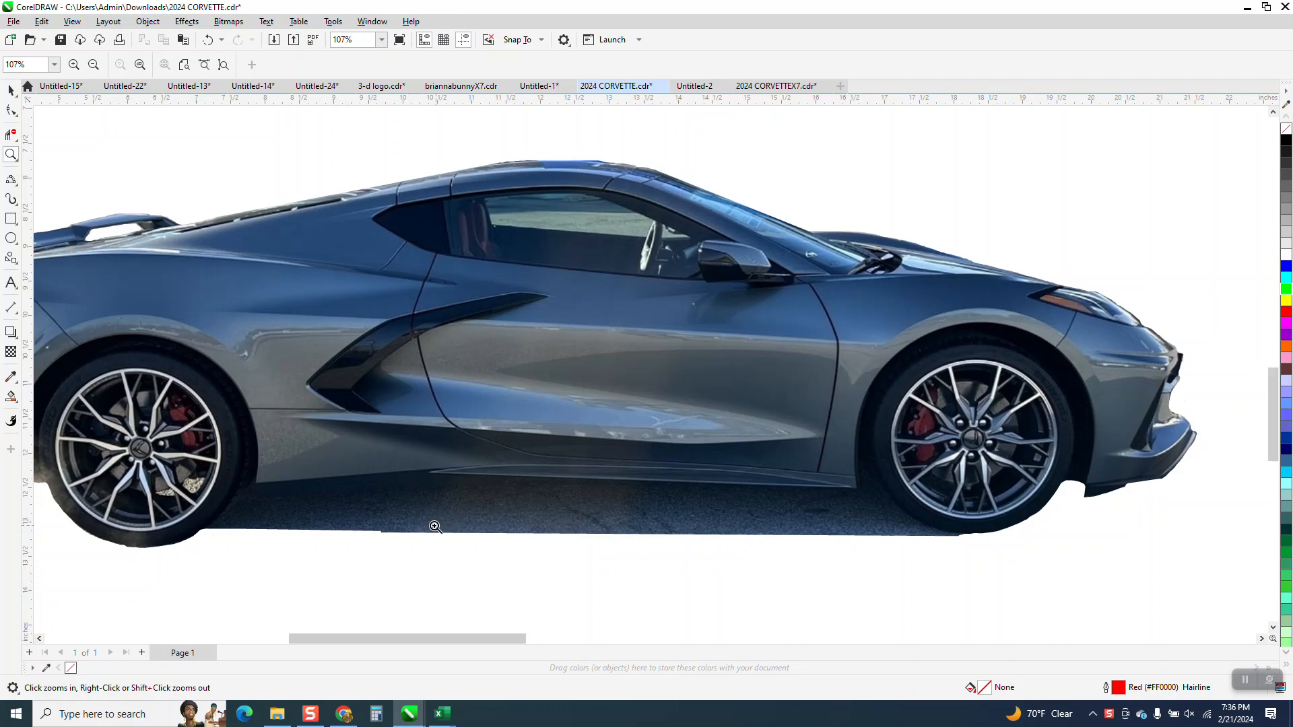
# Step: Move the roughly cropped car cutout from beside the page onto the page, centred at about X 14.25, Y -9.85 inches
pyautogui.moveTo(1059, 283); pyautogui.dragTo(1148, 338)
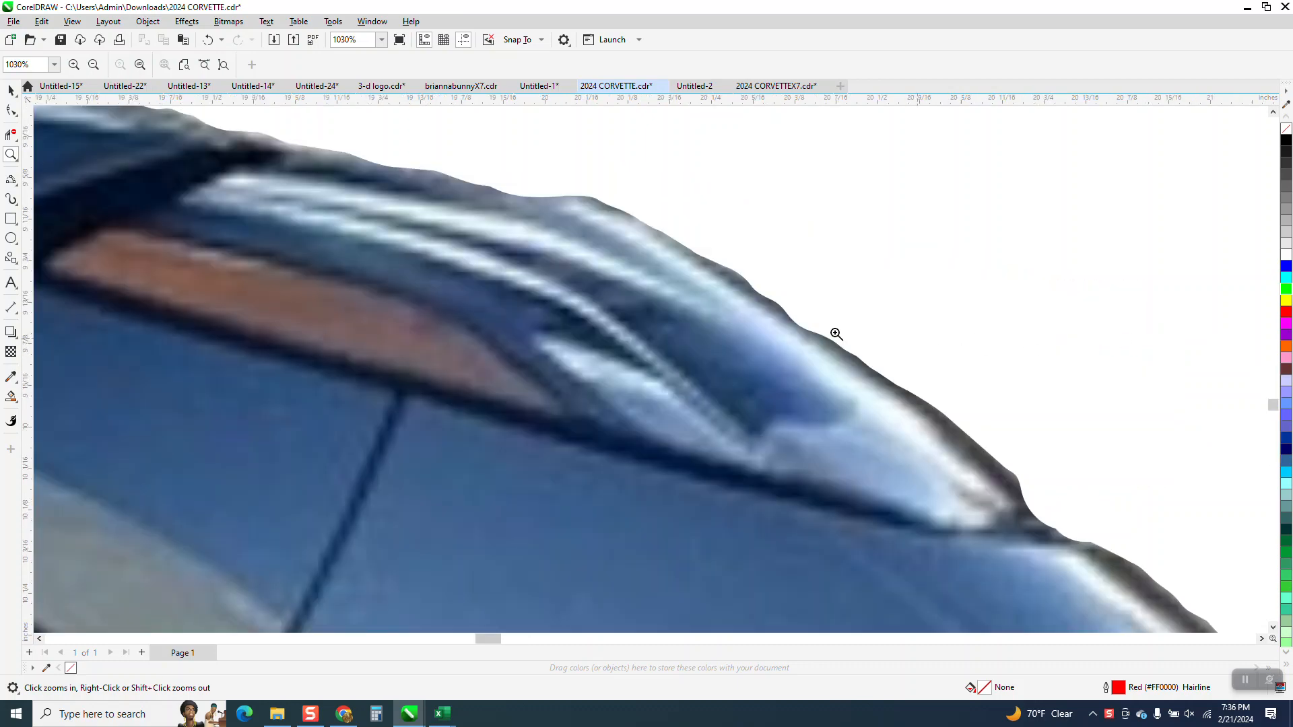
pyautogui.scroll(-4, 837, 334)
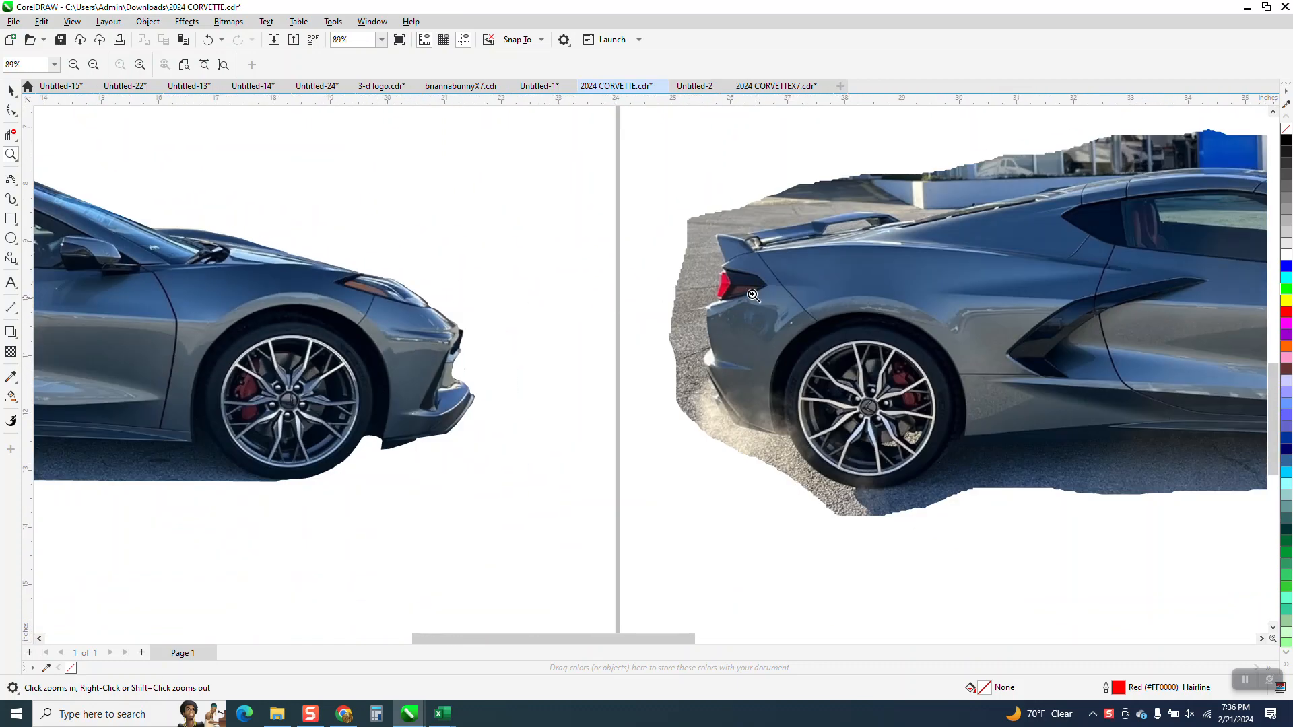
pyautogui.scroll(-4, 833, 304)
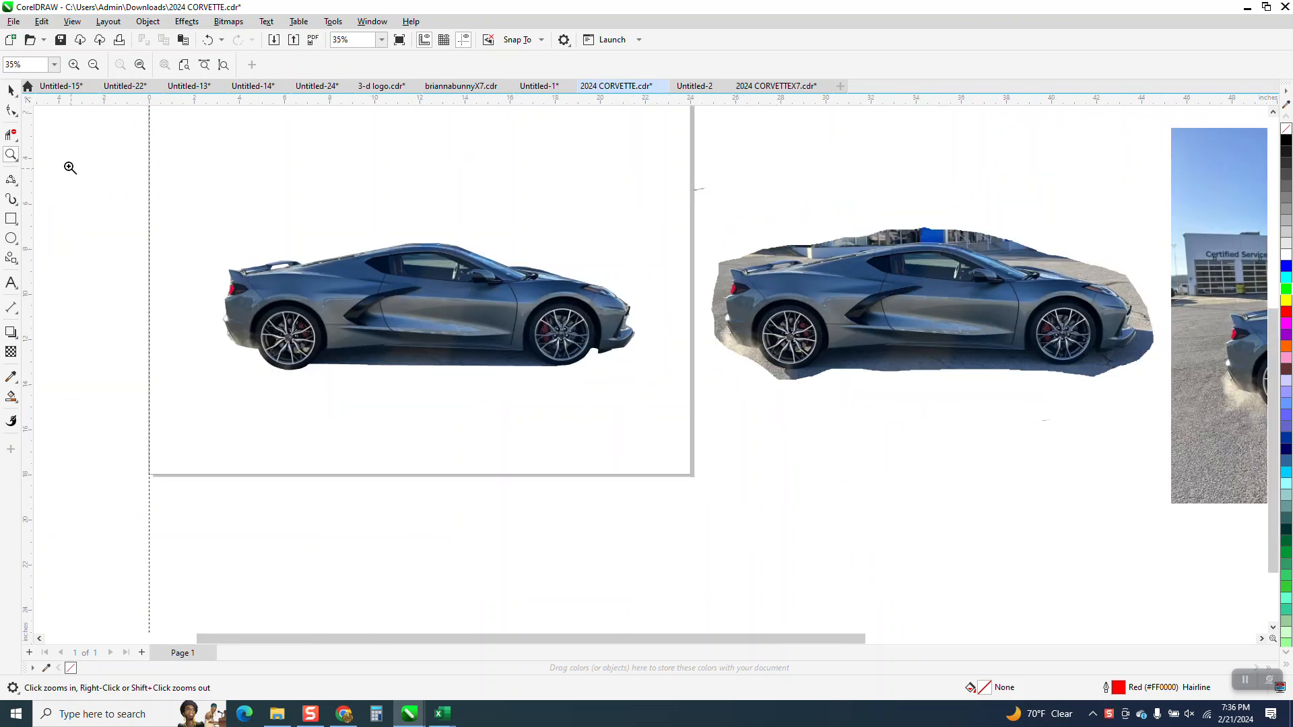
pyautogui.click(11, 90)
pyautogui.moveTo(707, 303); pyautogui.dragTo(501, 307)
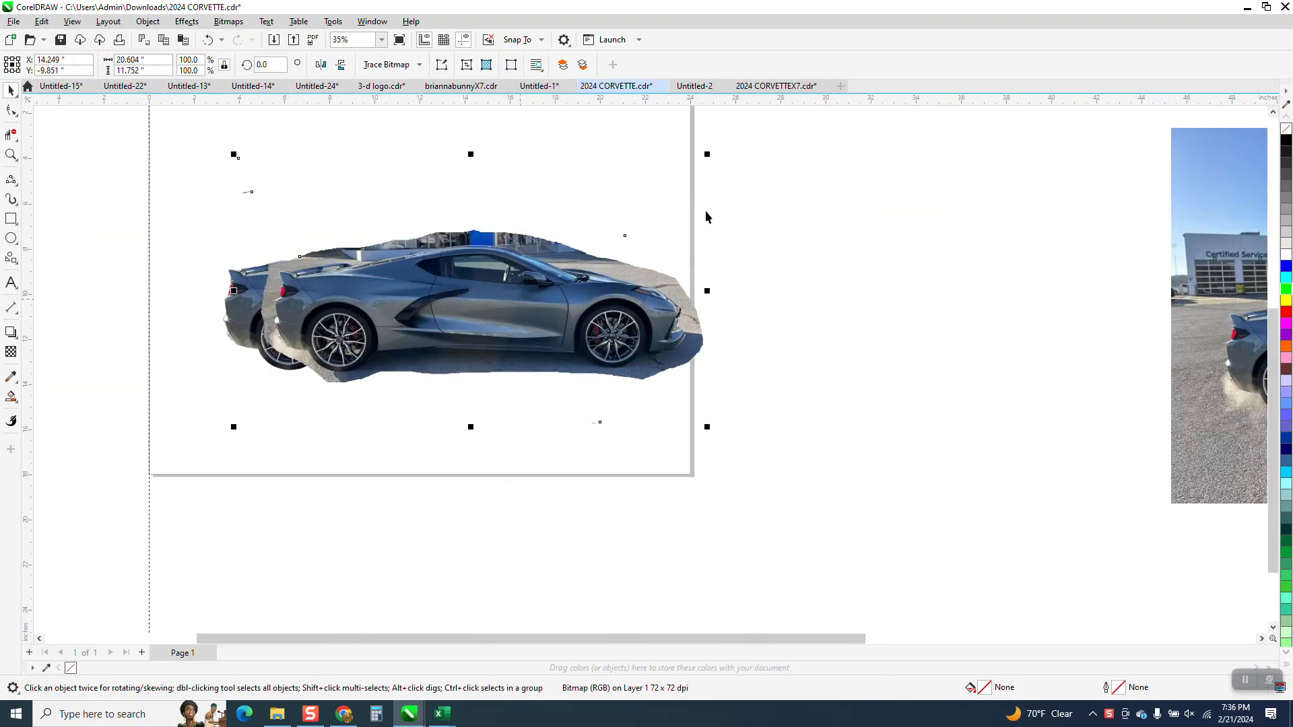
# Step: Apply a uniform transparency of 57 to the original car photo taken in front of the dealership
pyautogui.scroll(-2, 857, 318)
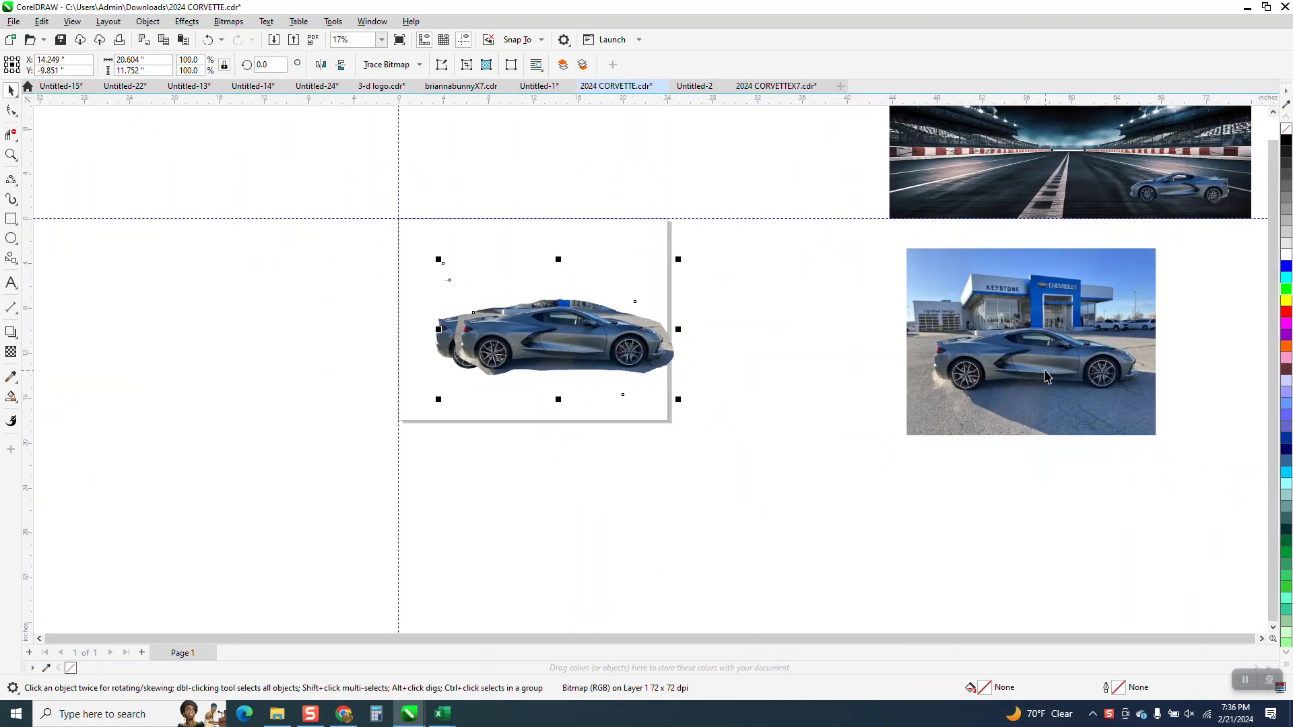
pyautogui.click(1047, 377)
pyautogui.click(11, 154)
pyautogui.moveTo(923, 301); pyautogui.dragTo(1174, 435)
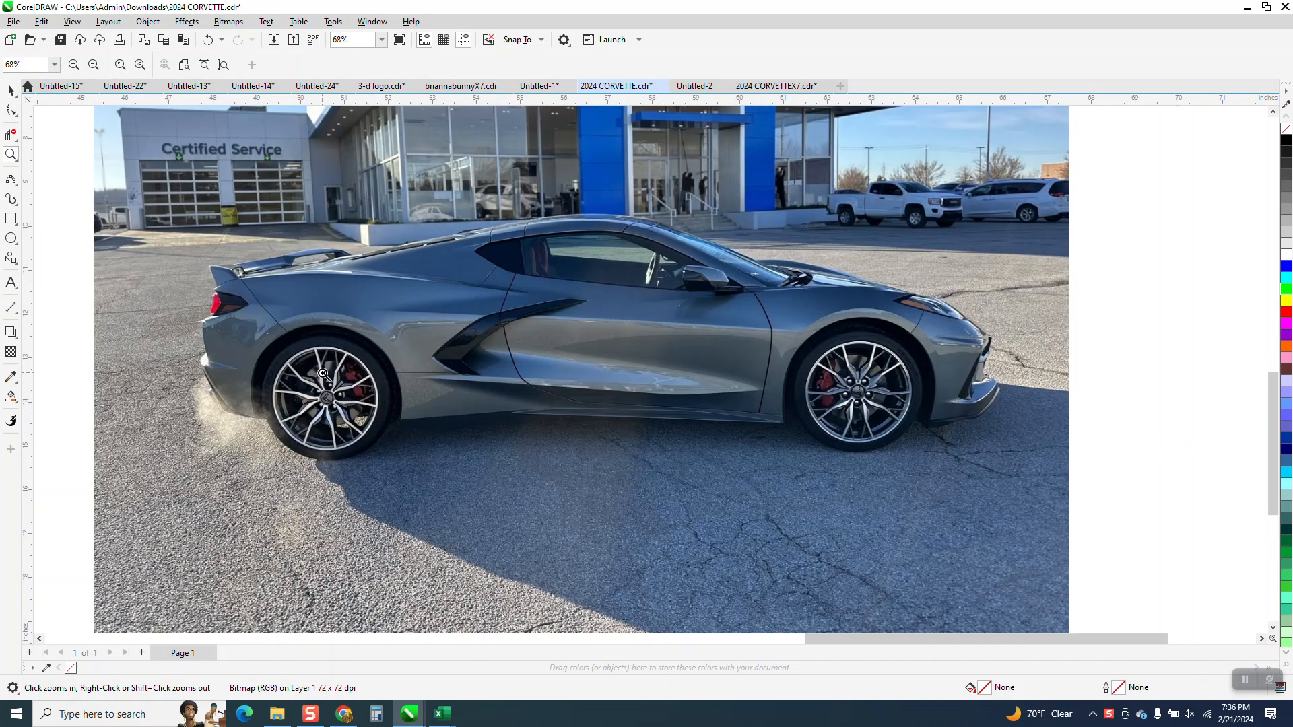
pyautogui.click(10, 90)
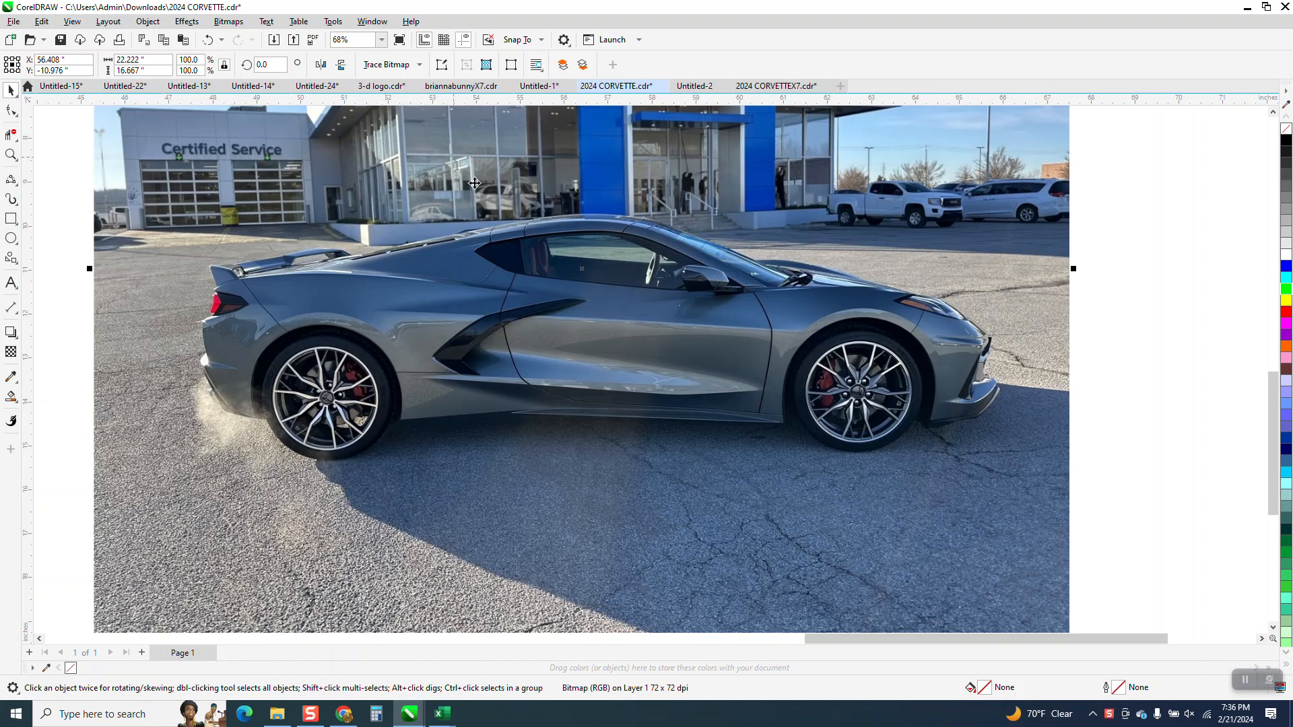
pyautogui.scroll(-1, 837, 428)
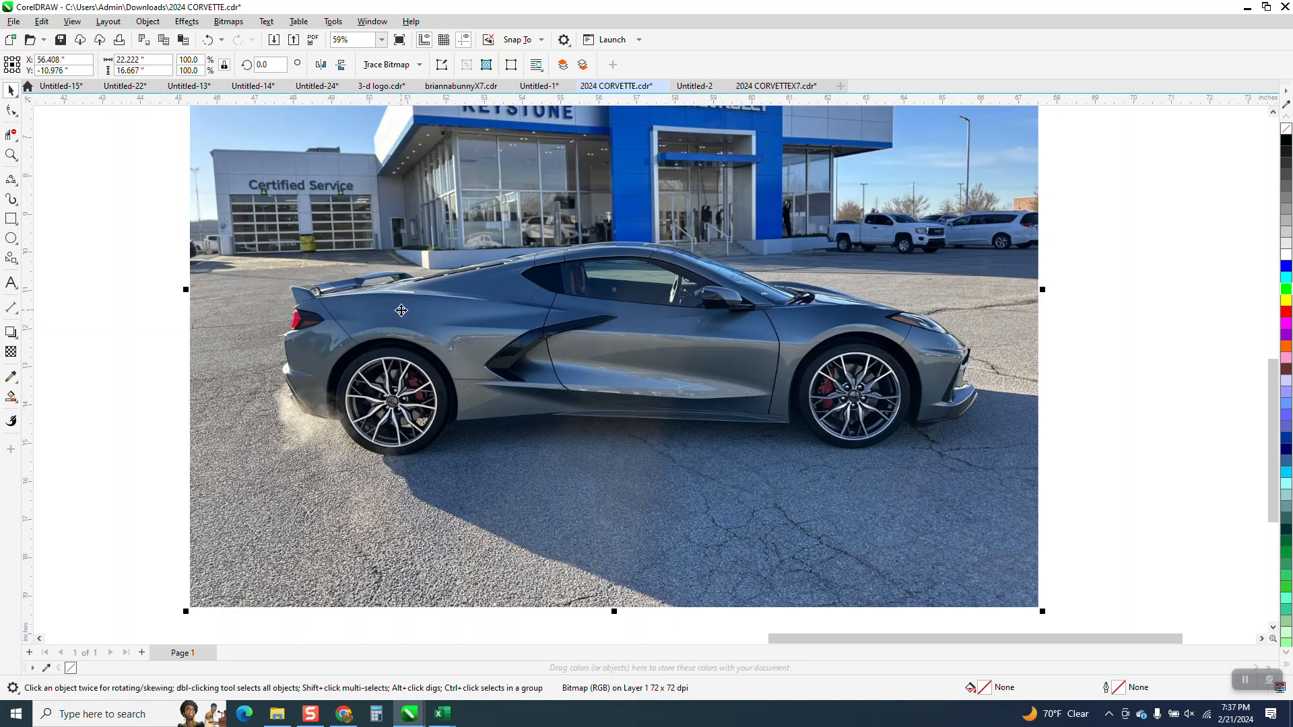
pyautogui.click(10, 350)
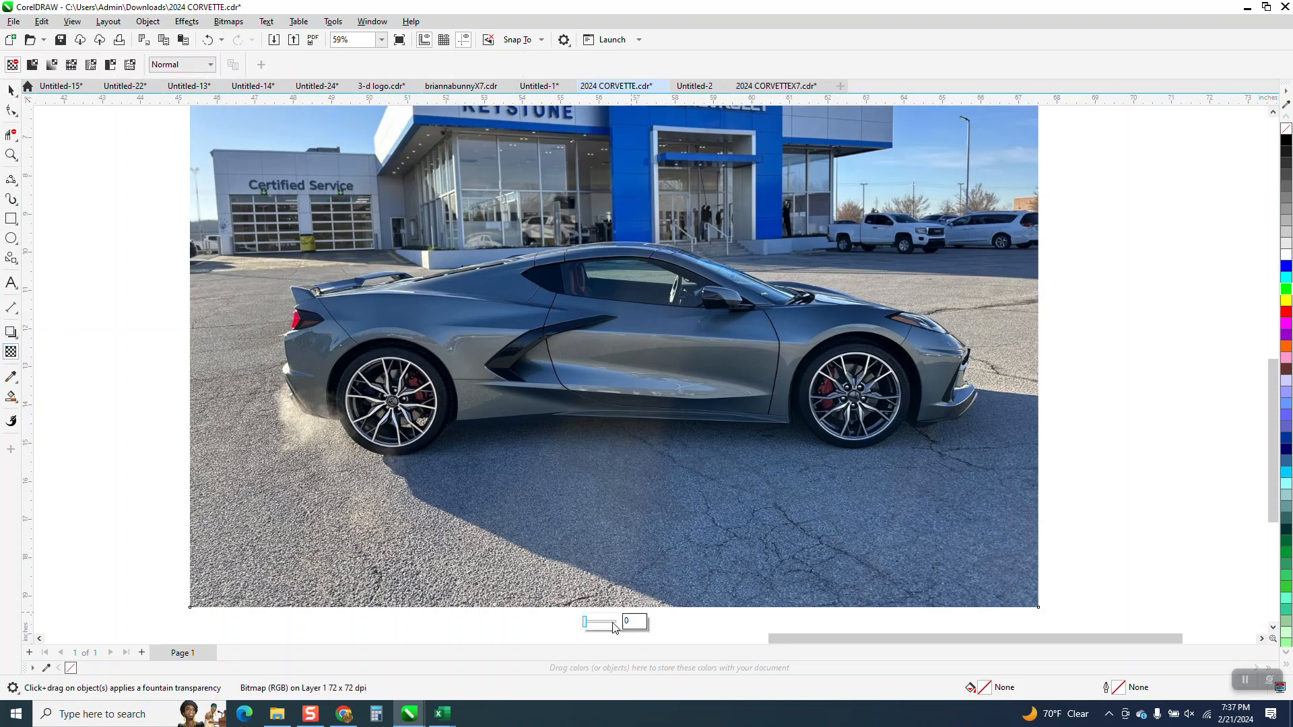
pyautogui.click(587, 624)
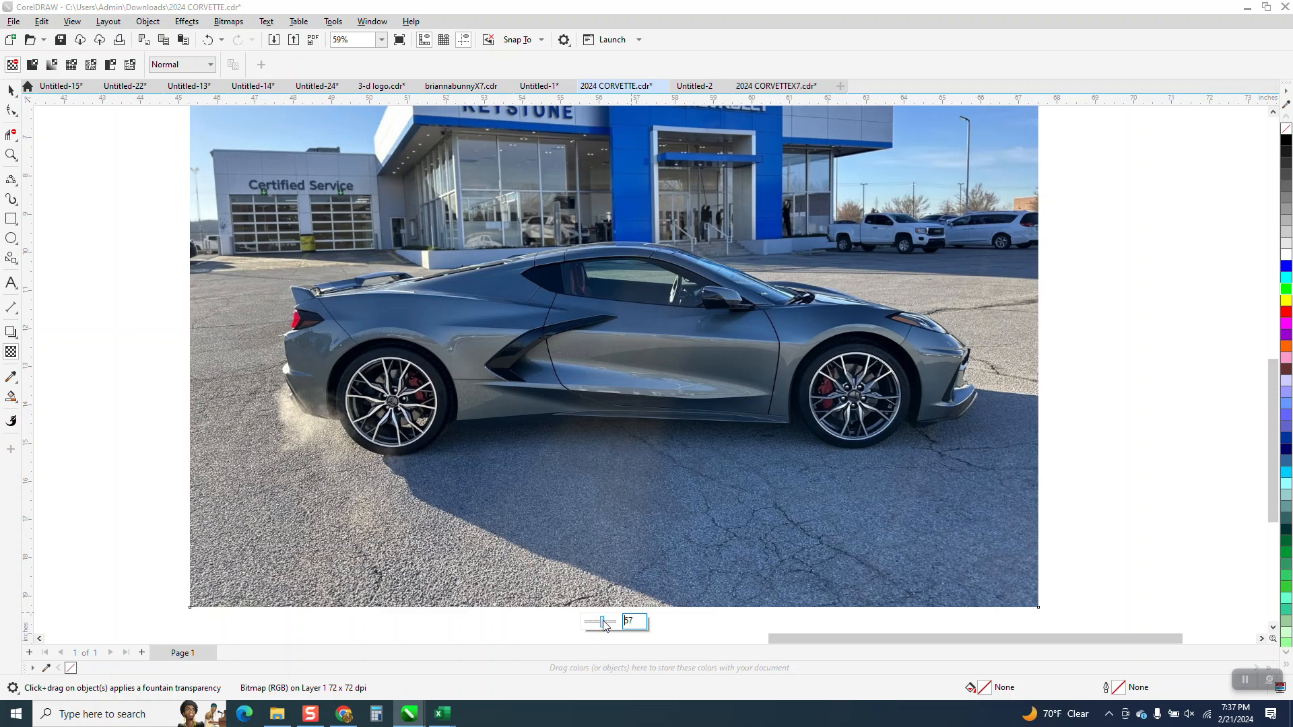
pyautogui.moveTo(605, 626); pyautogui.dragTo(604, 625)
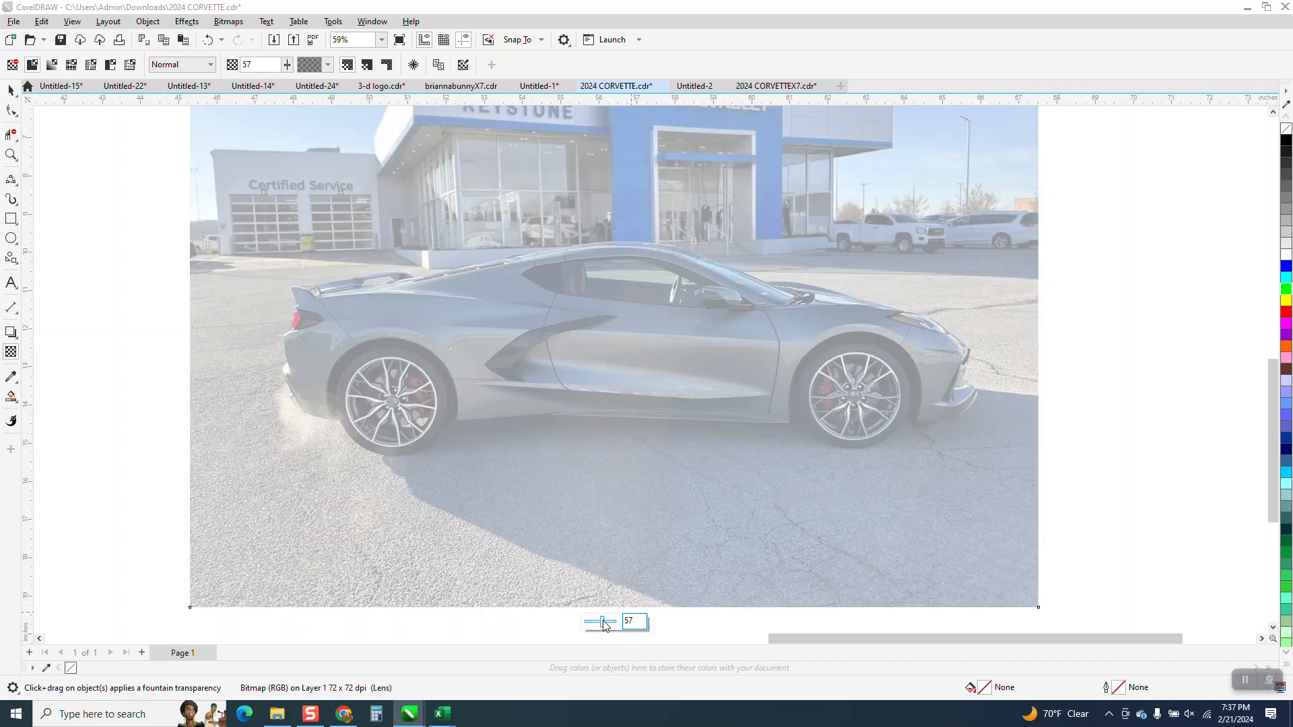
pyautogui.press('Return')
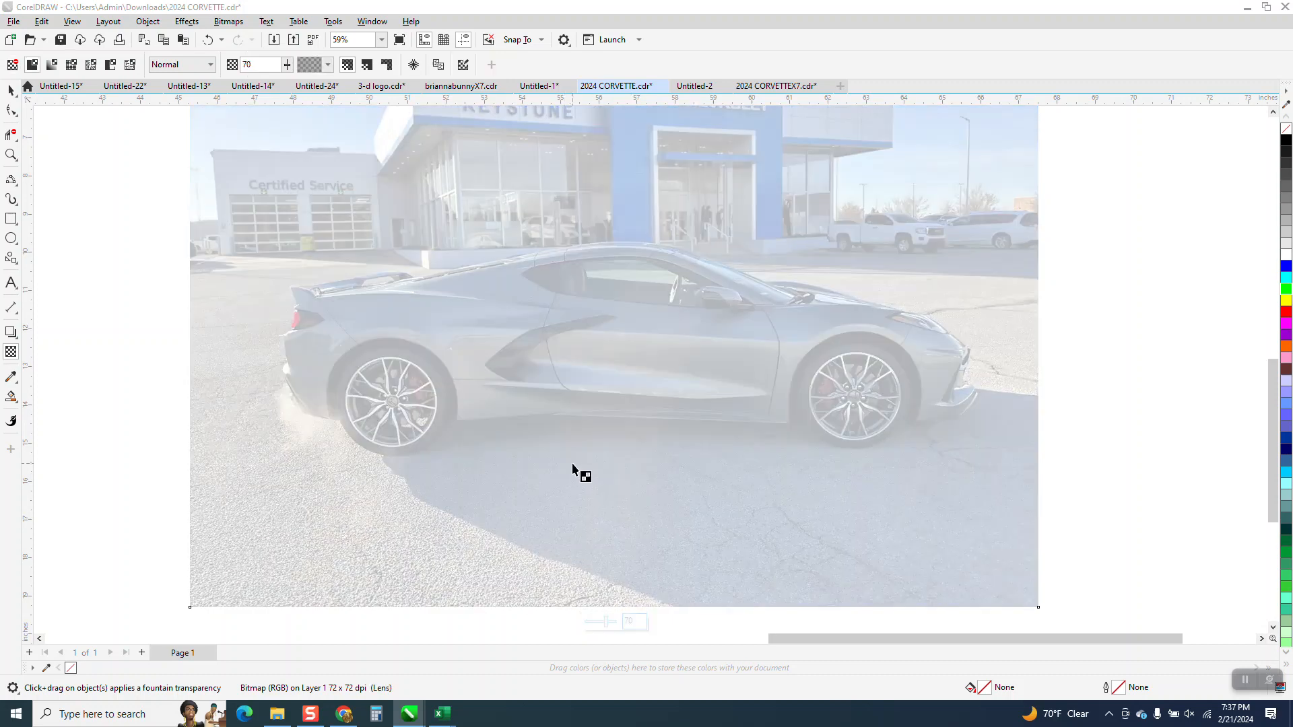
pyautogui.moveTo(606, 622); pyautogui.dragTo(603, 624)
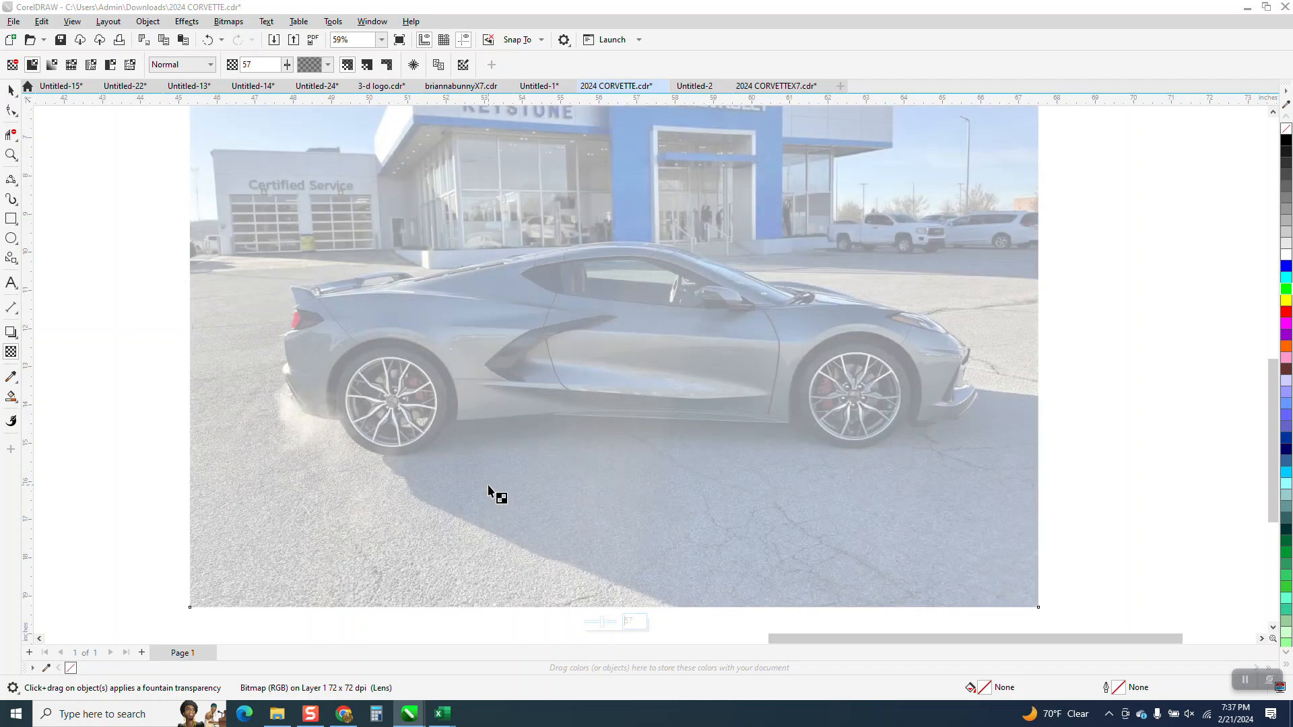
# Step: Trace the slanted rear bumper edge with the 3-Point Curve tool as a straight segment about 0.5 by 0.94 inches
pyautogui.click(11, 156)
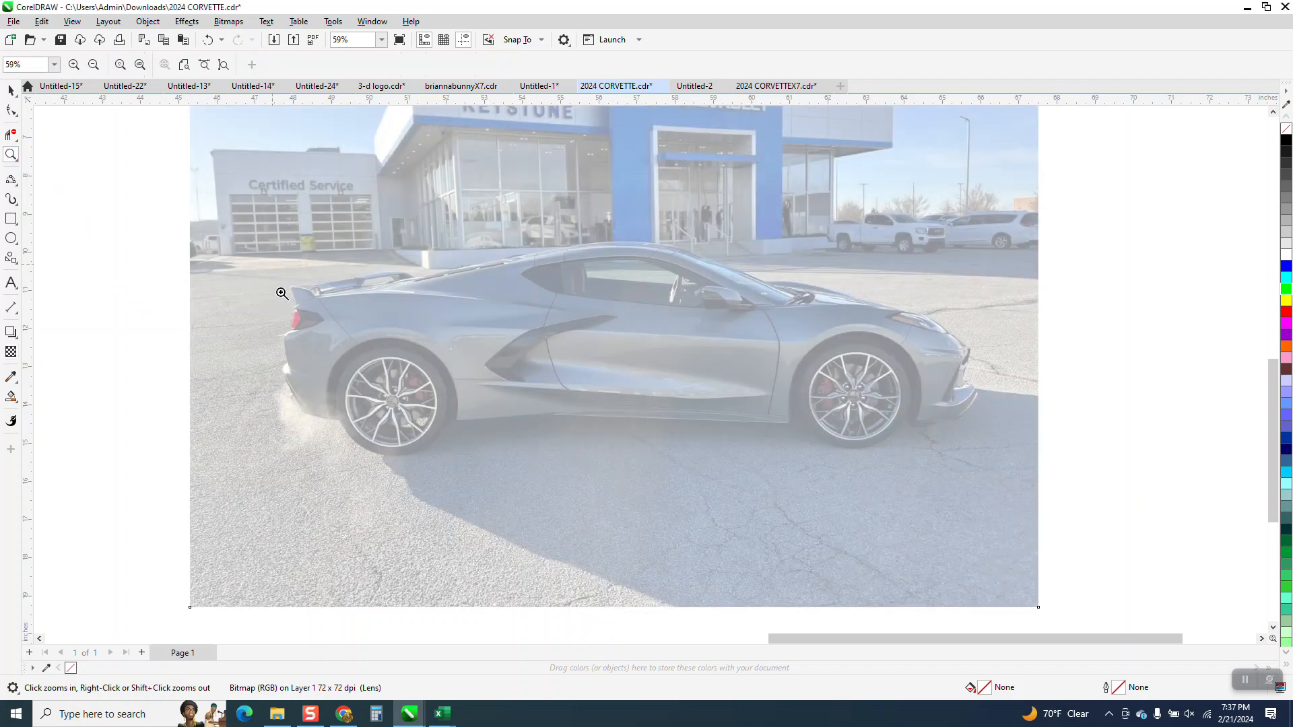
pyautogui.moveTo(284, 295); pyautogui.dragTo(636, 450)
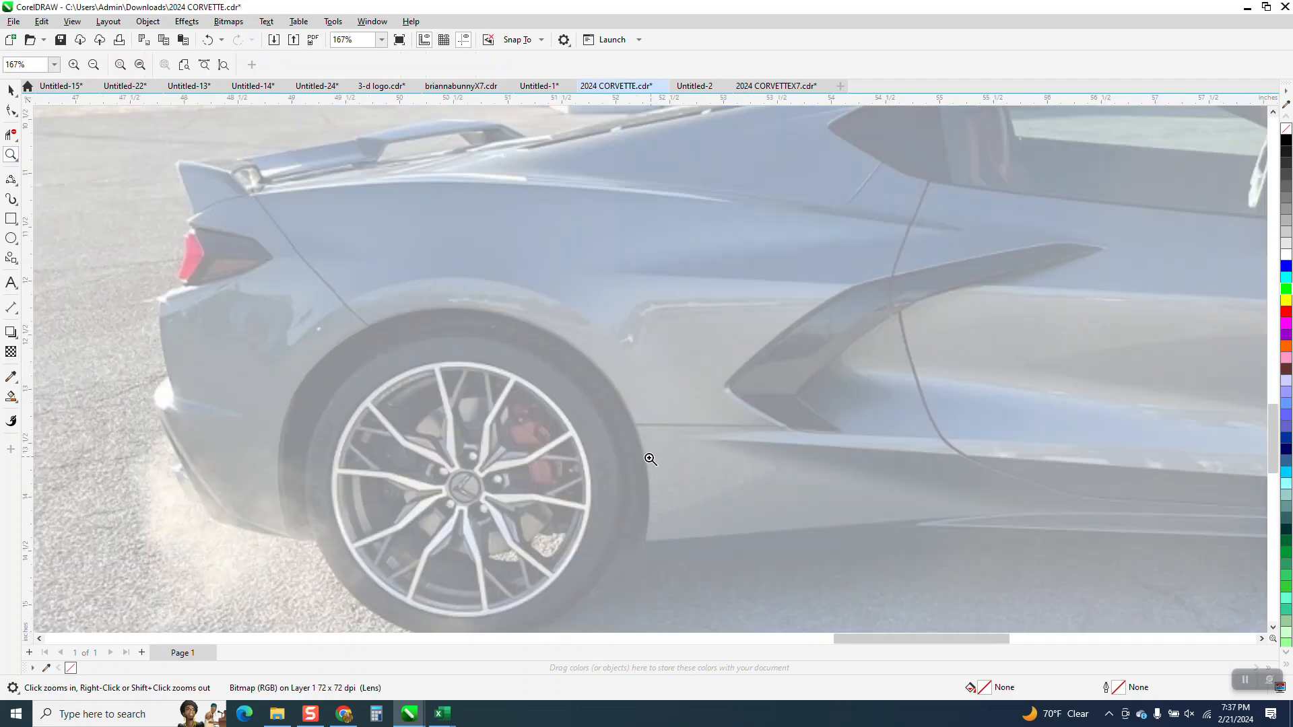
pyautogui.scroll(-1, 647, 456)
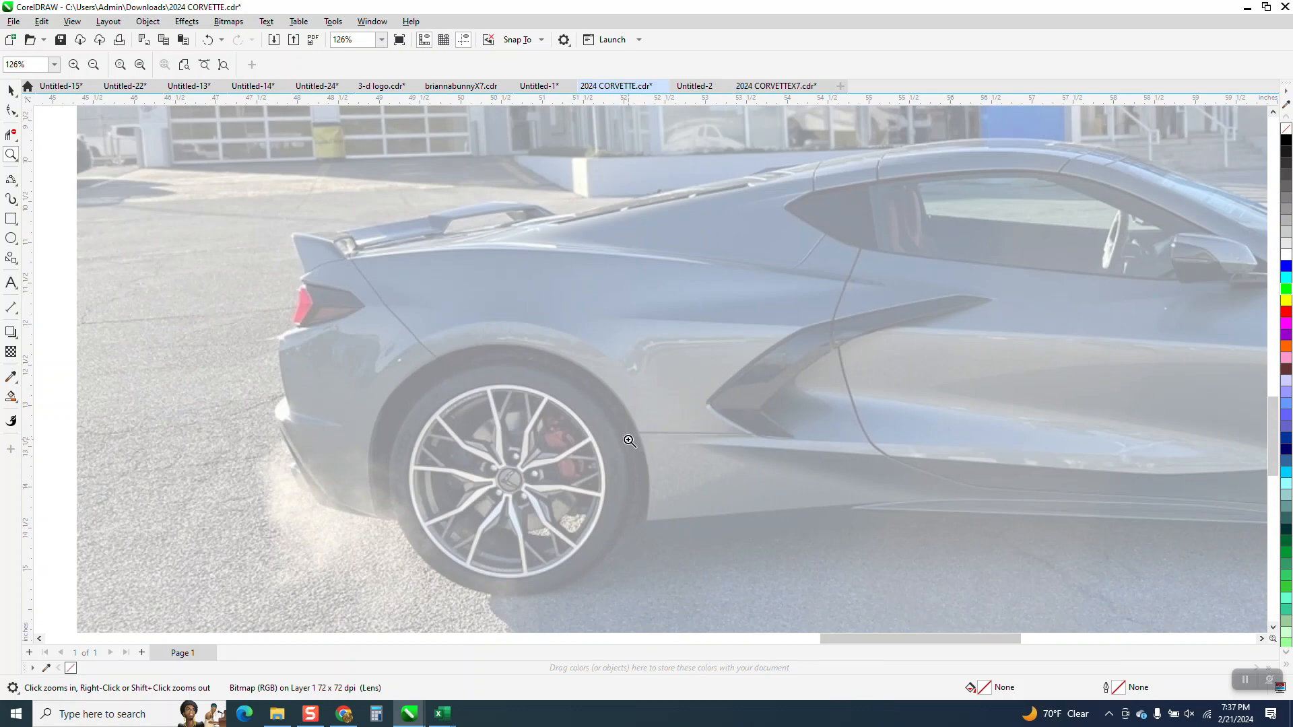
pyautogui.scroll(-3, 630, 441)
pyautogui.moveTo(390, 402); pyautogui.dragTo(696, 499)
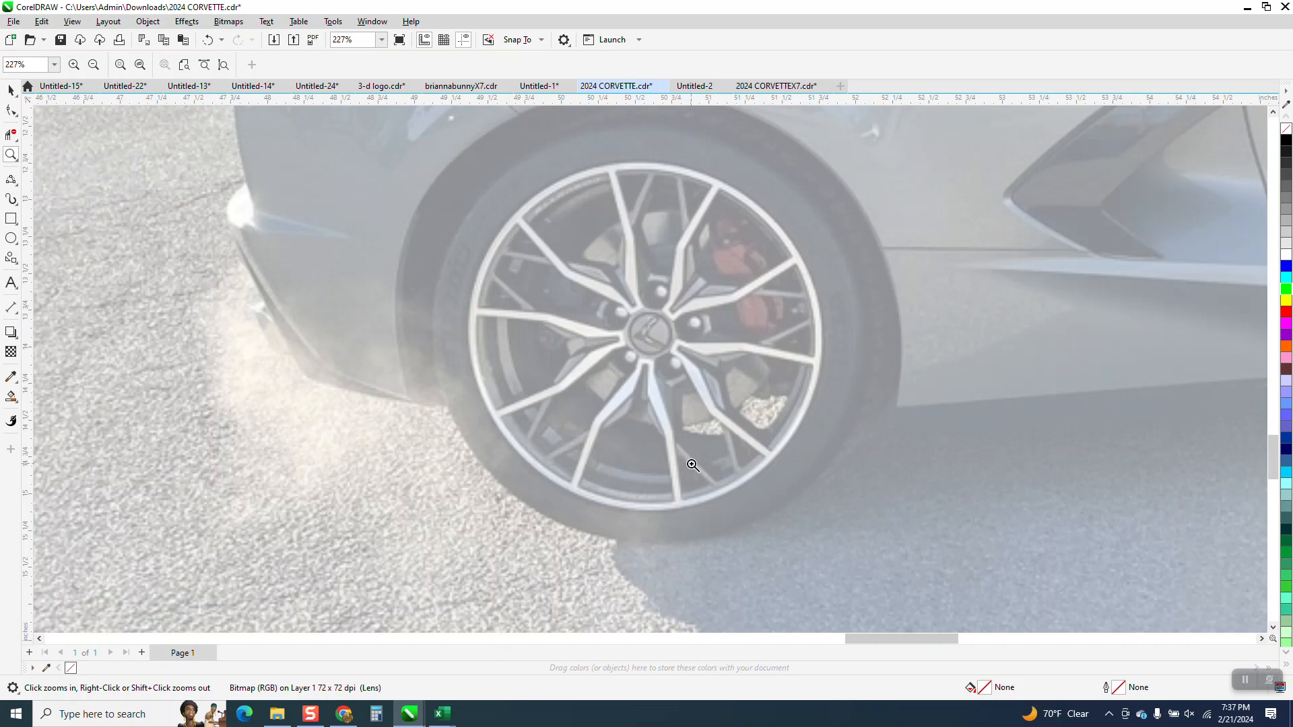
pyautogui.click(11, 179)
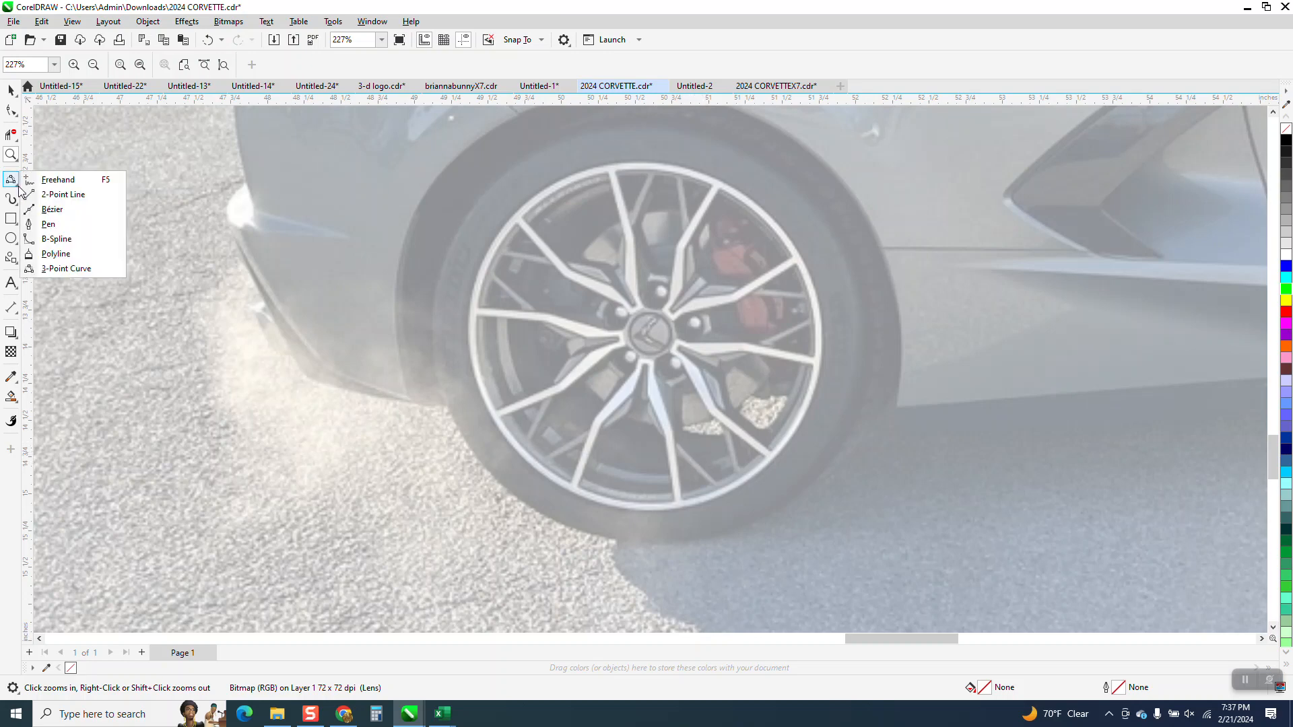
pyautogui.click(65, 269)
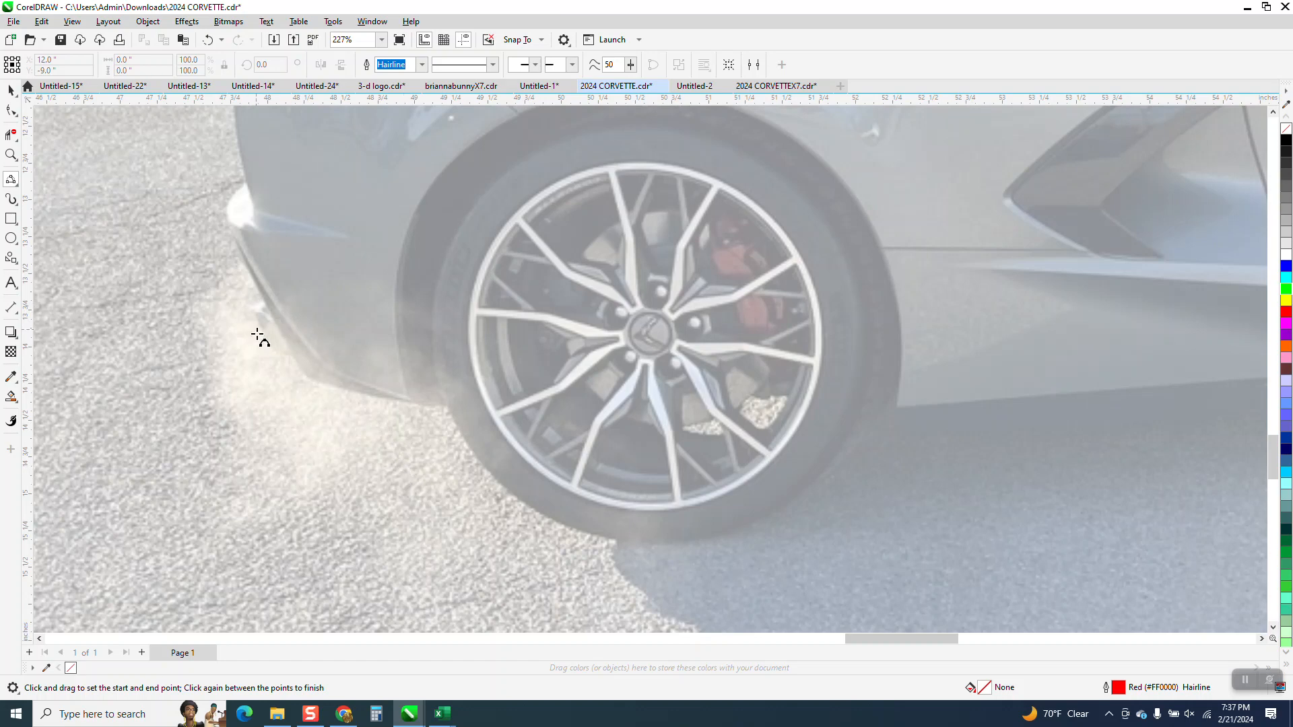
pyautogui.moveTo(235, 242); pyautogui.dragTo(308, 381)
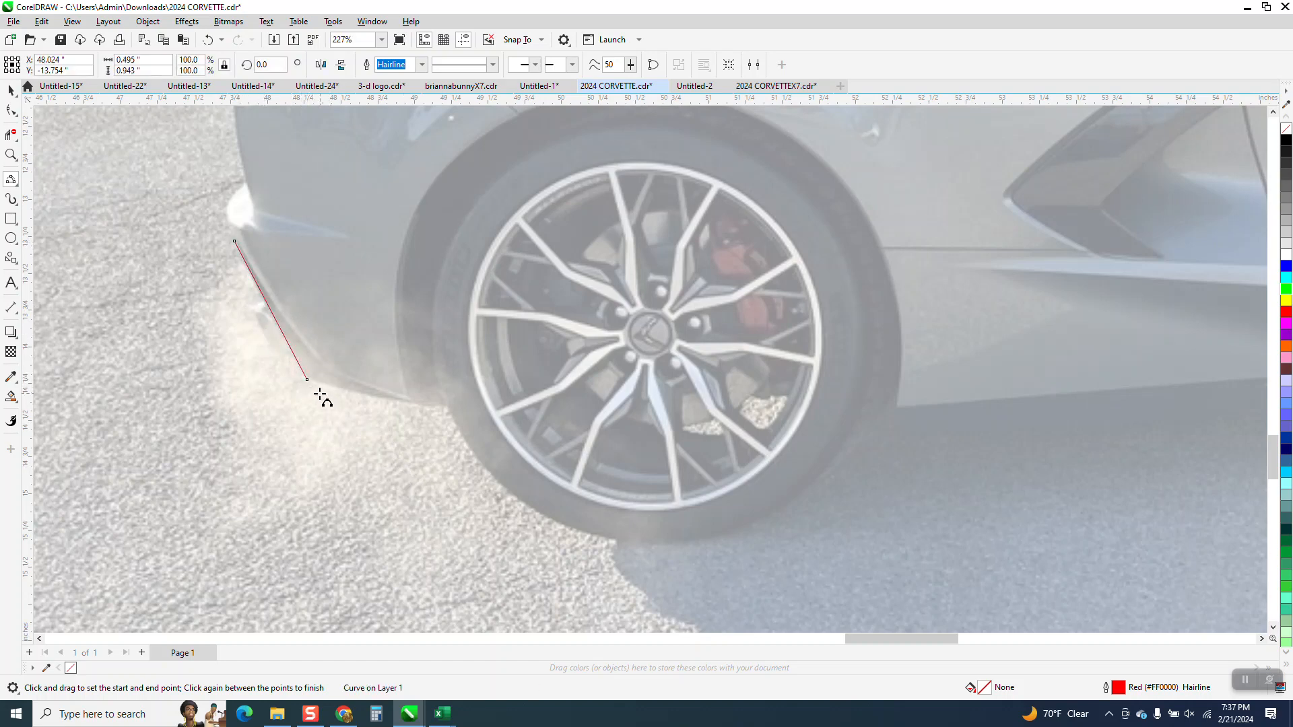
pyautogui.click(307, 379)
# Step: Continue the outline along the rear bumper's underside and around the bottom of the rear tire with an arc about 2.93 inches wide
pyautogui.moveTo(307, 379); pyautogui.dragTo(448, 405)
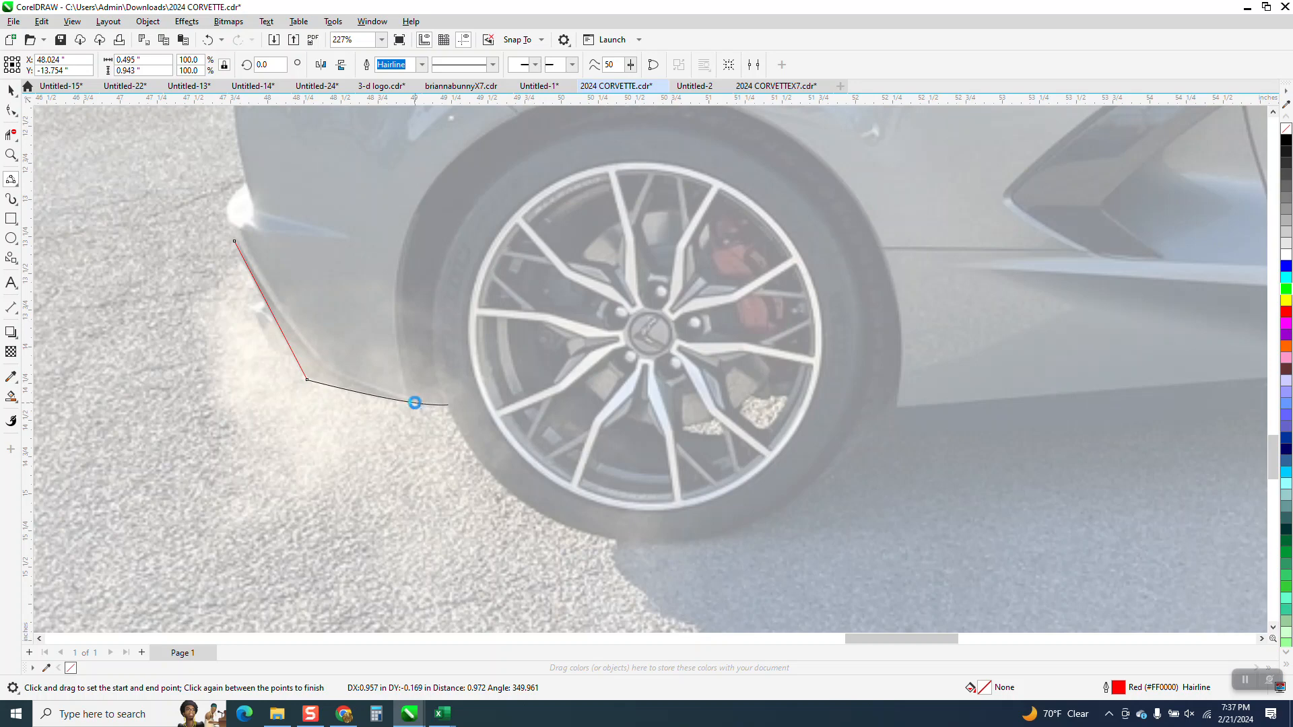
pyautogui.click(415, 403)
pyautogui.moveTo(447, 405); pyautogui.dragTo(877, 406)
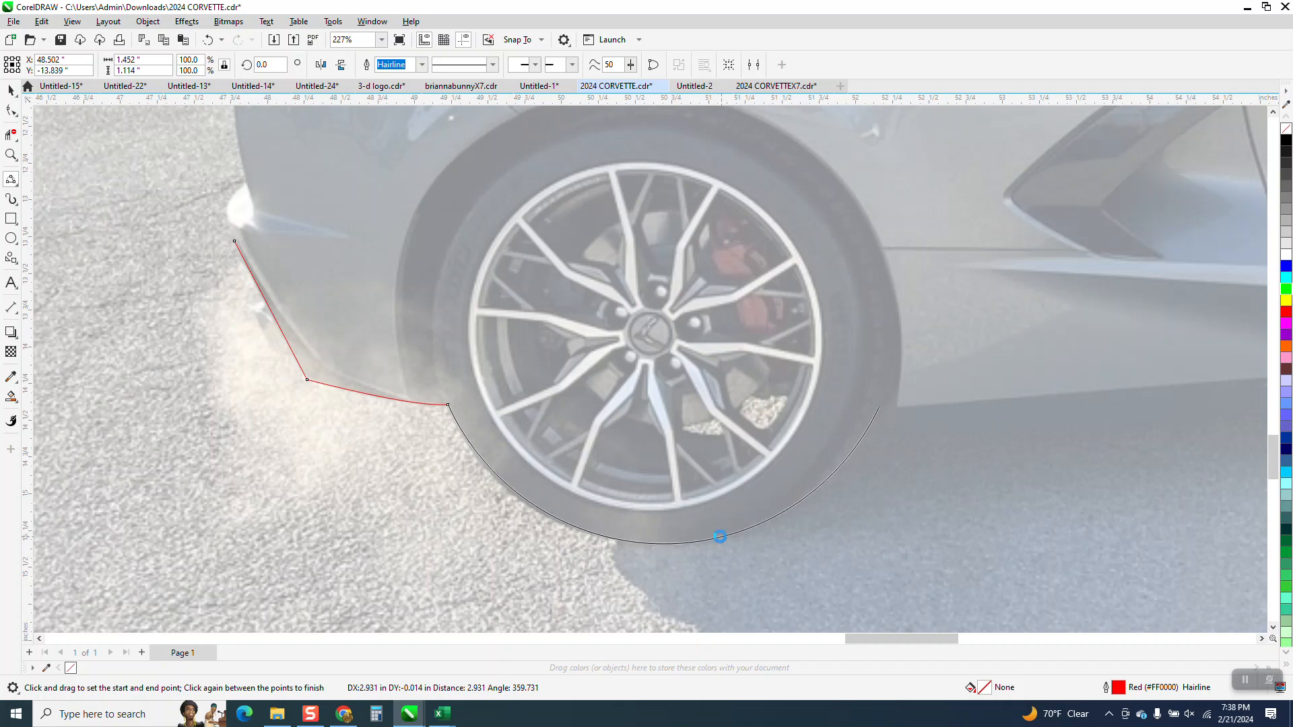
pyautogui.click(719, 537)
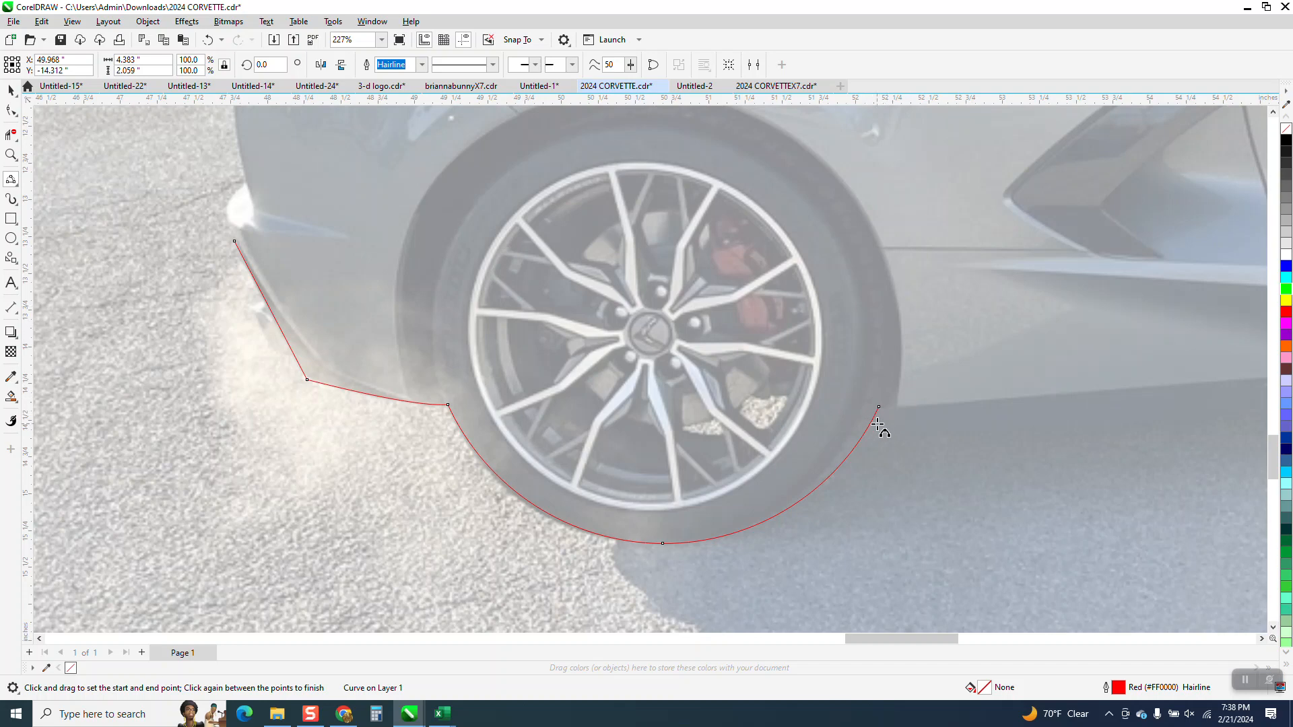
# Step: Extend the outline with a straight 3-point curve segment from the rear tire along the lower body edge to the side skirt
pyautogui.click(11, 157)
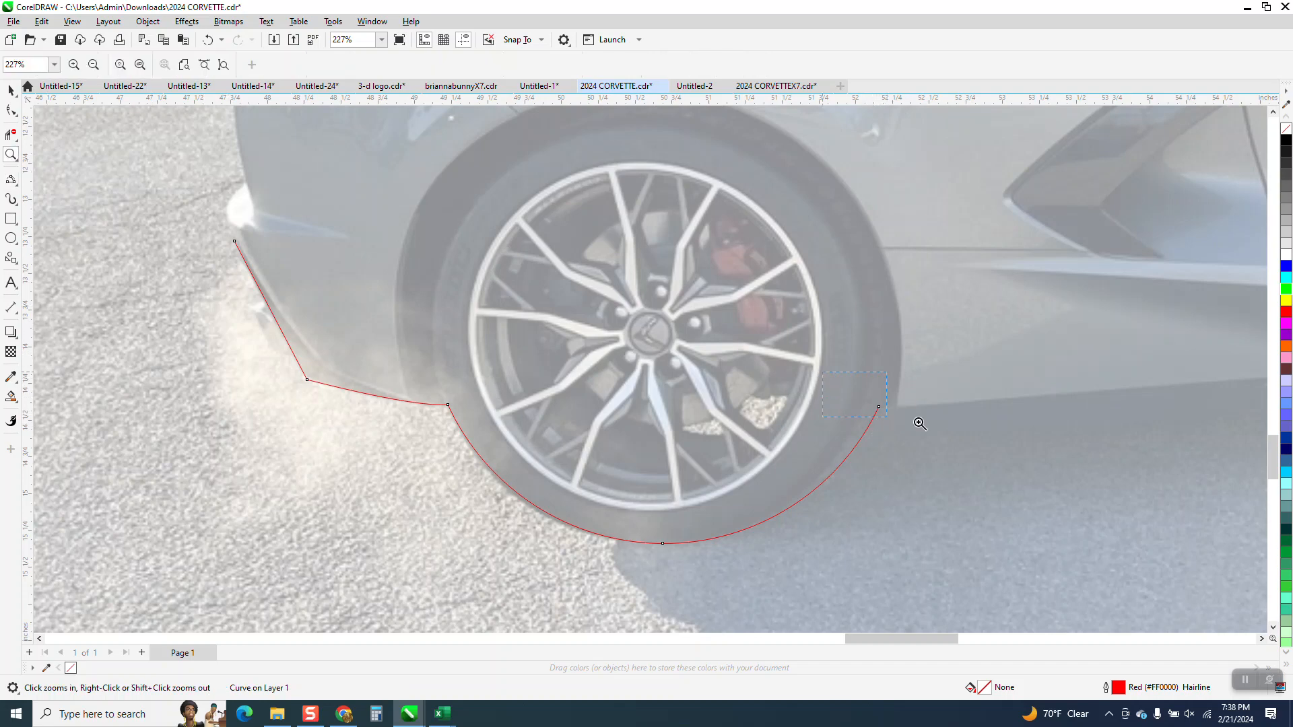
pyautogui.moveTo(919, 422); pyautogui.dragTo(1271, 511)
pyautogui.scroll(-2, 637, 427)
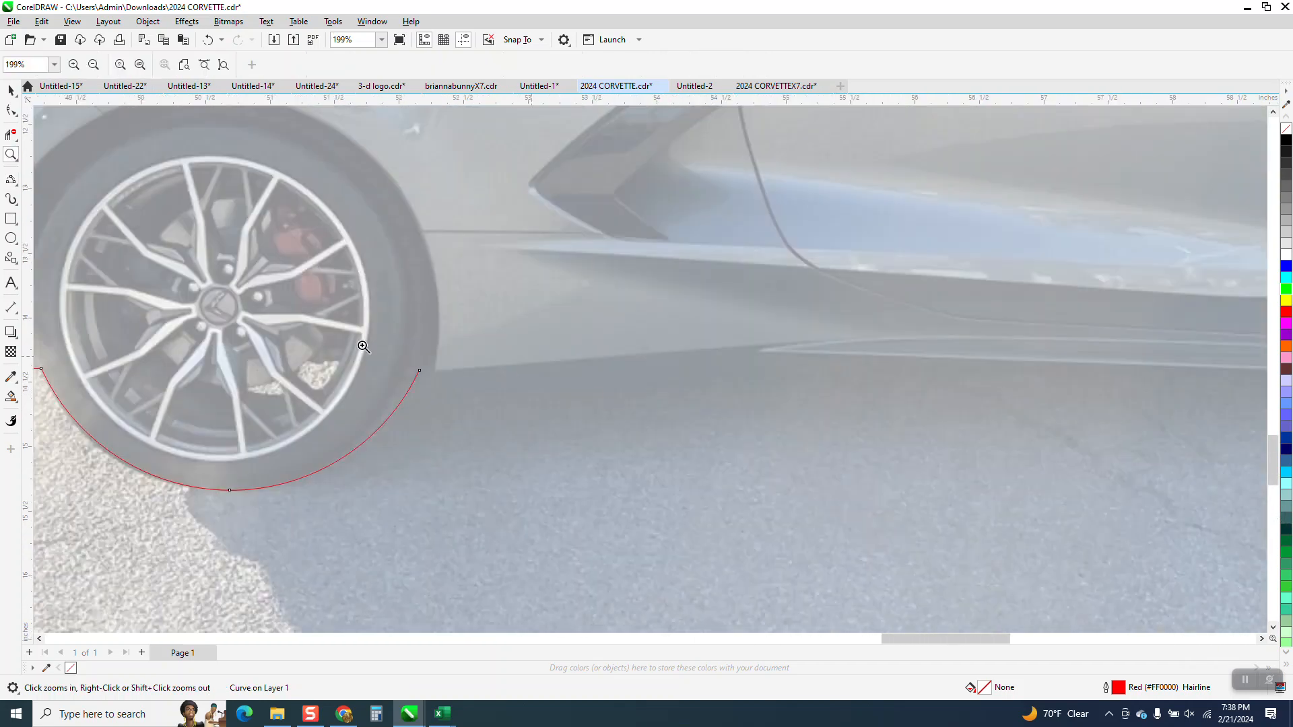
pyautogui.click(20, 190)
pyautogui.click(79, 271)
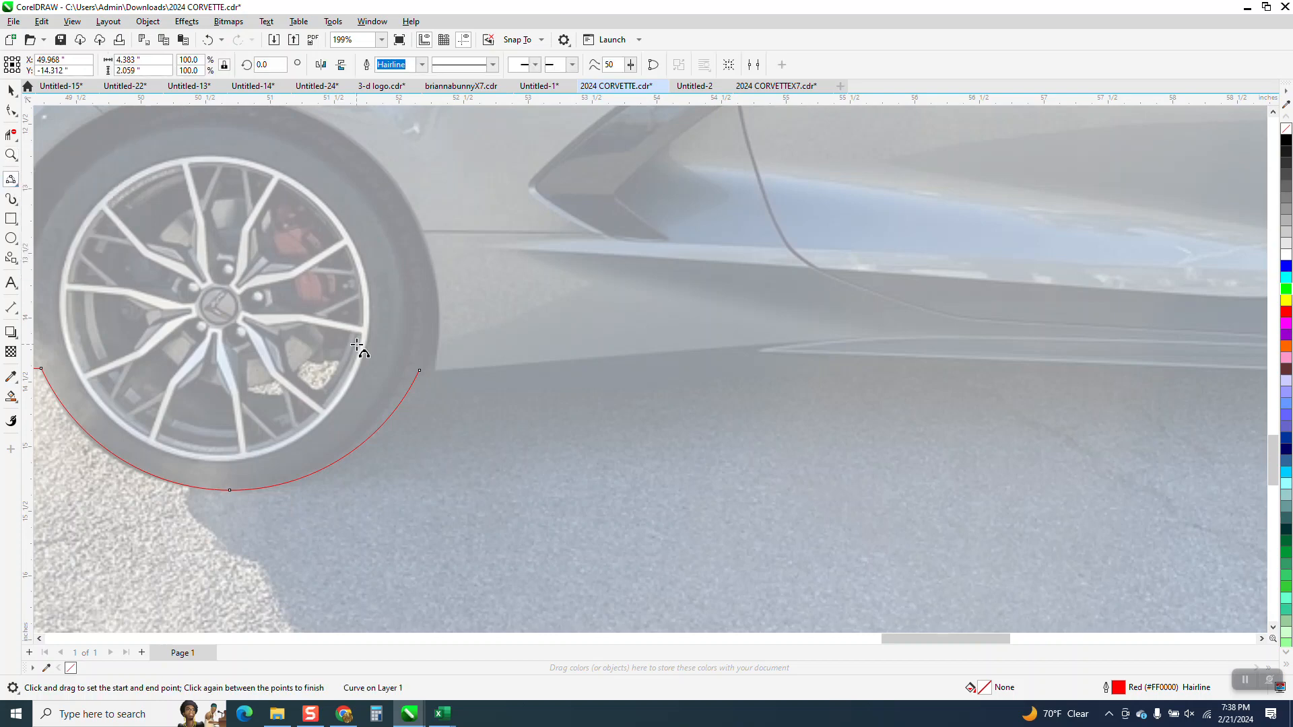
pyautogui.moveTo(430, 373); pyautogui.dragTo(819, 340)
pyautogui.click(819, 340)
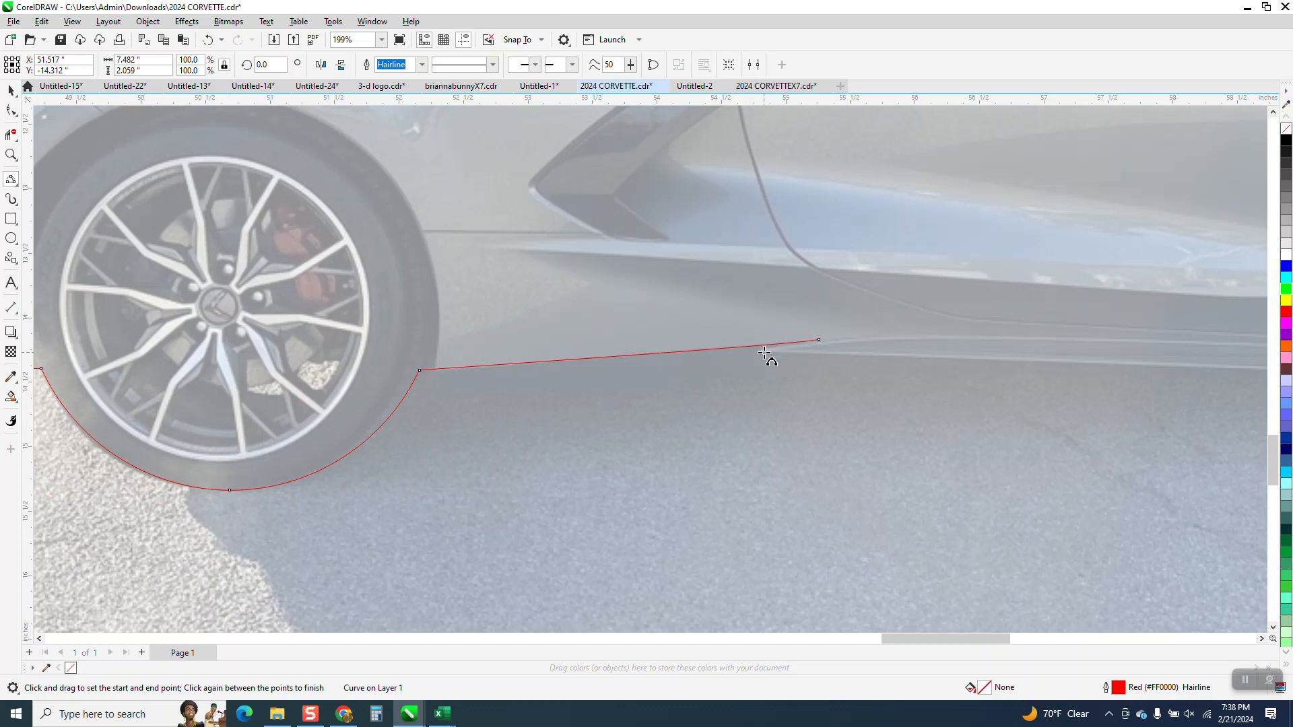
# Step: Draw a straight segment about 2.97 inches long along the side skirt's lower edge, starting where the skirt meets the outline
pyautogui.moveTo(819, 340); pyautogui.dragTo(1142, 367)
pyautogui.click(760, 350)
pyautogui.click(1138, 369)
# Step: Extend the side skirt line with a straight 3-point curve segment to the skirt's front end beside the front tire
pyautogui.scroll(-4, 514, 367)
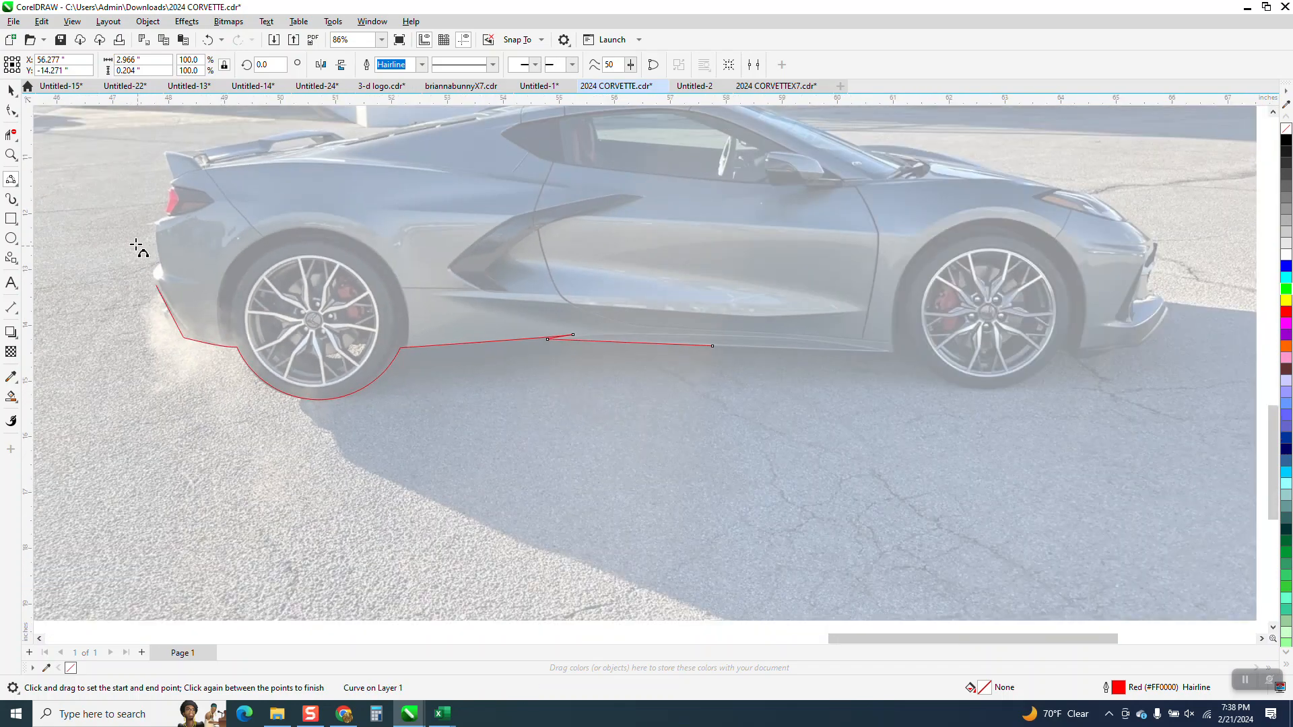
pyautogui.click(11, 156)
pyautogui.moveTo(708, 310); pyautogui.dragTo(998, 487)
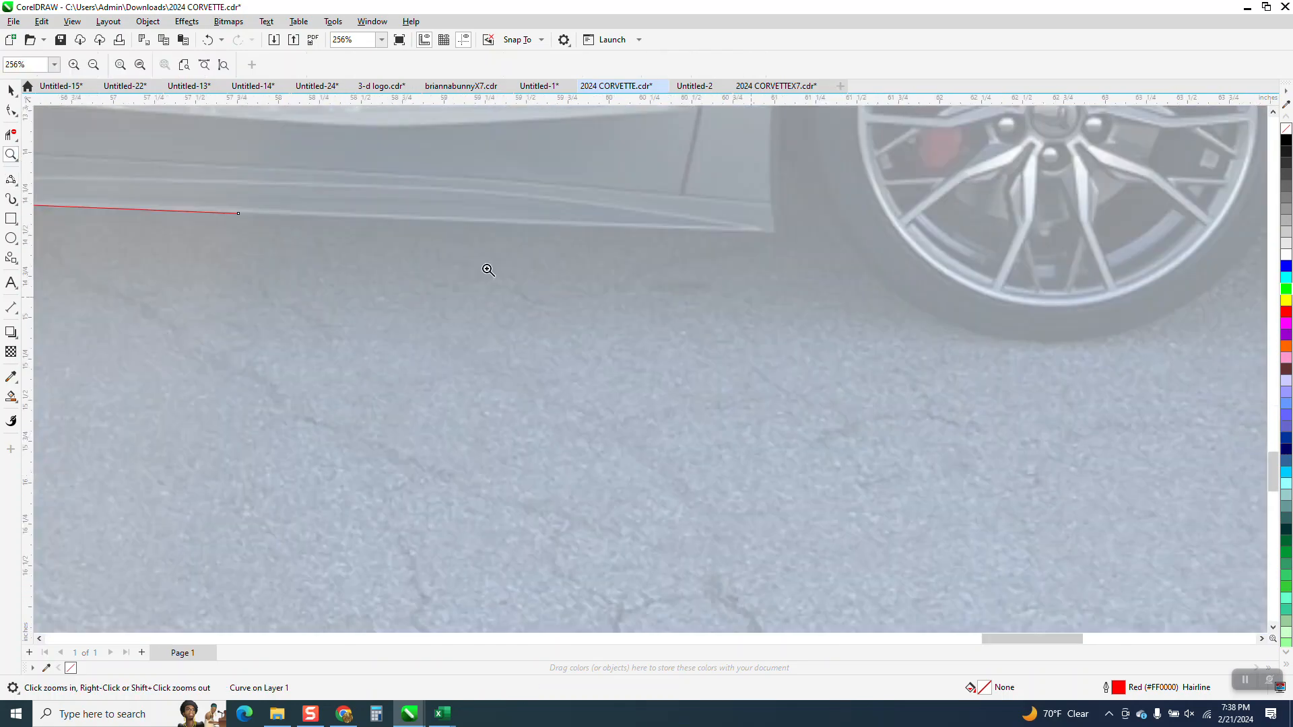
pyautogui.click(21, 190)
pyautogui.click(60, 269)
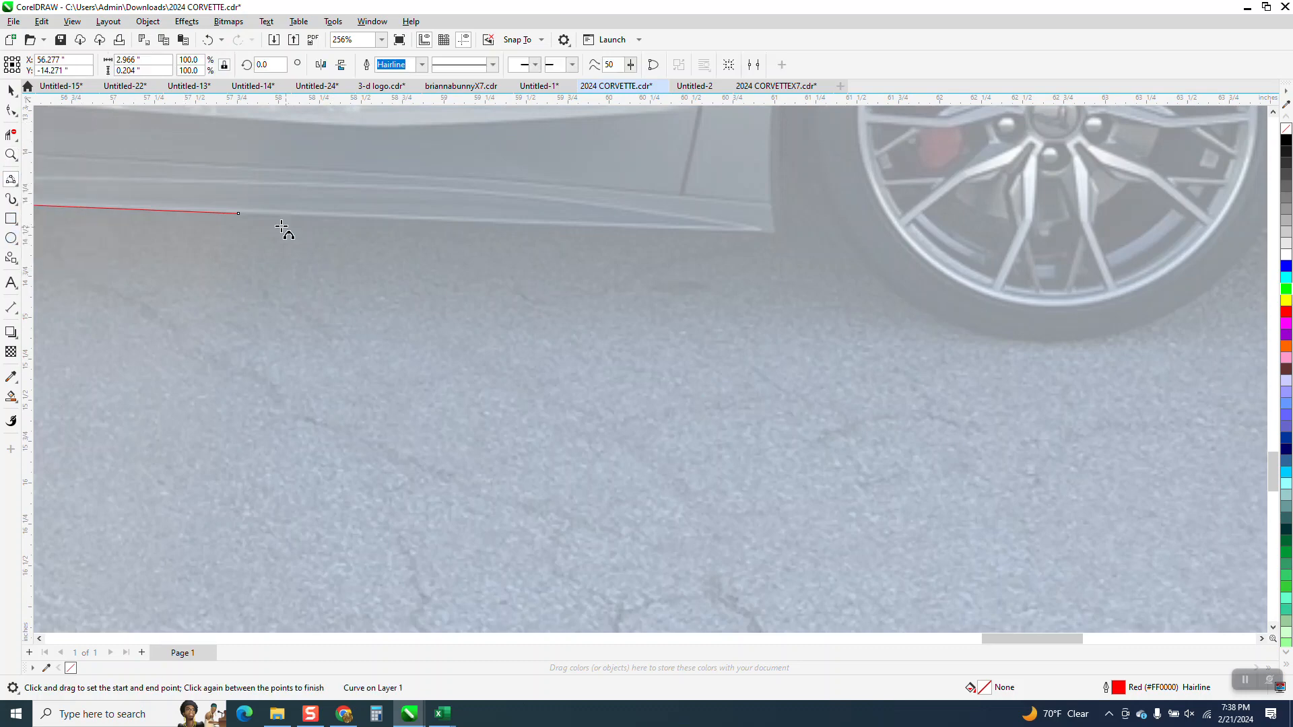
pyautogui.moveTo(240, 214); pyautogui.dragTo(780, 233)
pyautogui.click(767, 241)
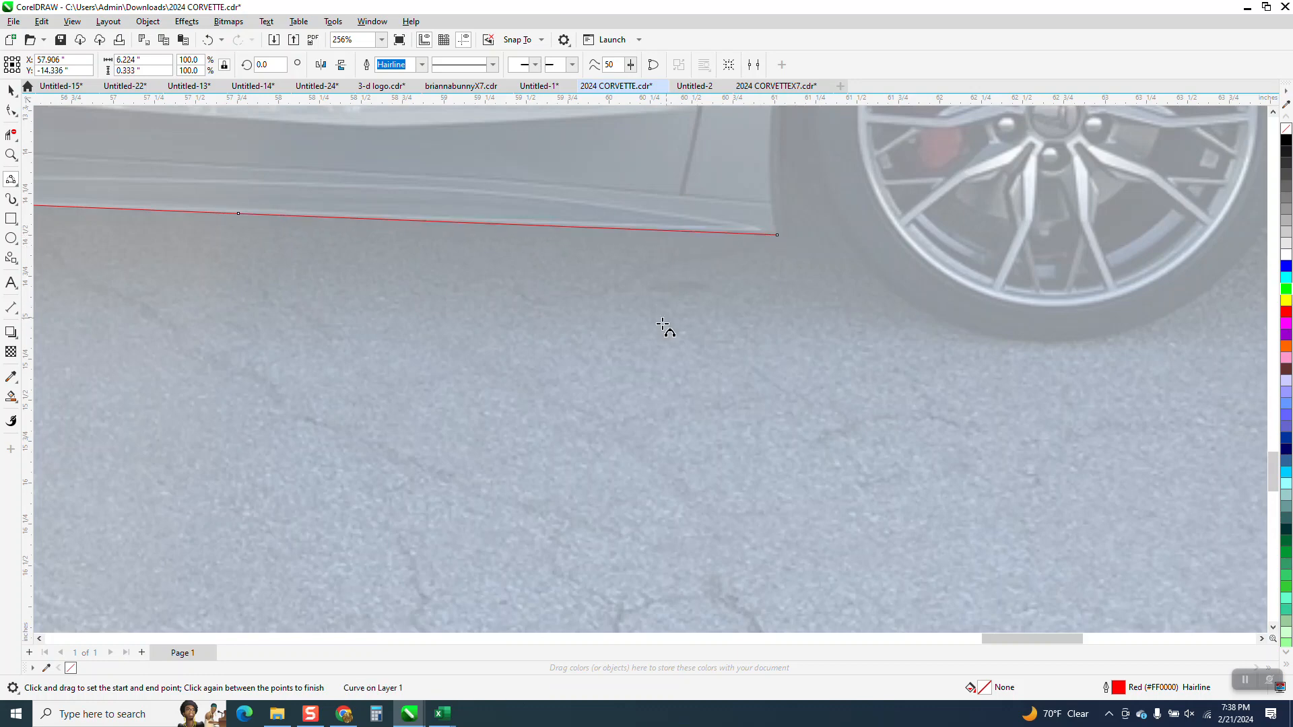
# Step: Extend the outline to the front tire and trace the tire's bottom with an arc about 2.57 inches wide
pyautogui.scroll(-1, 629, 424)
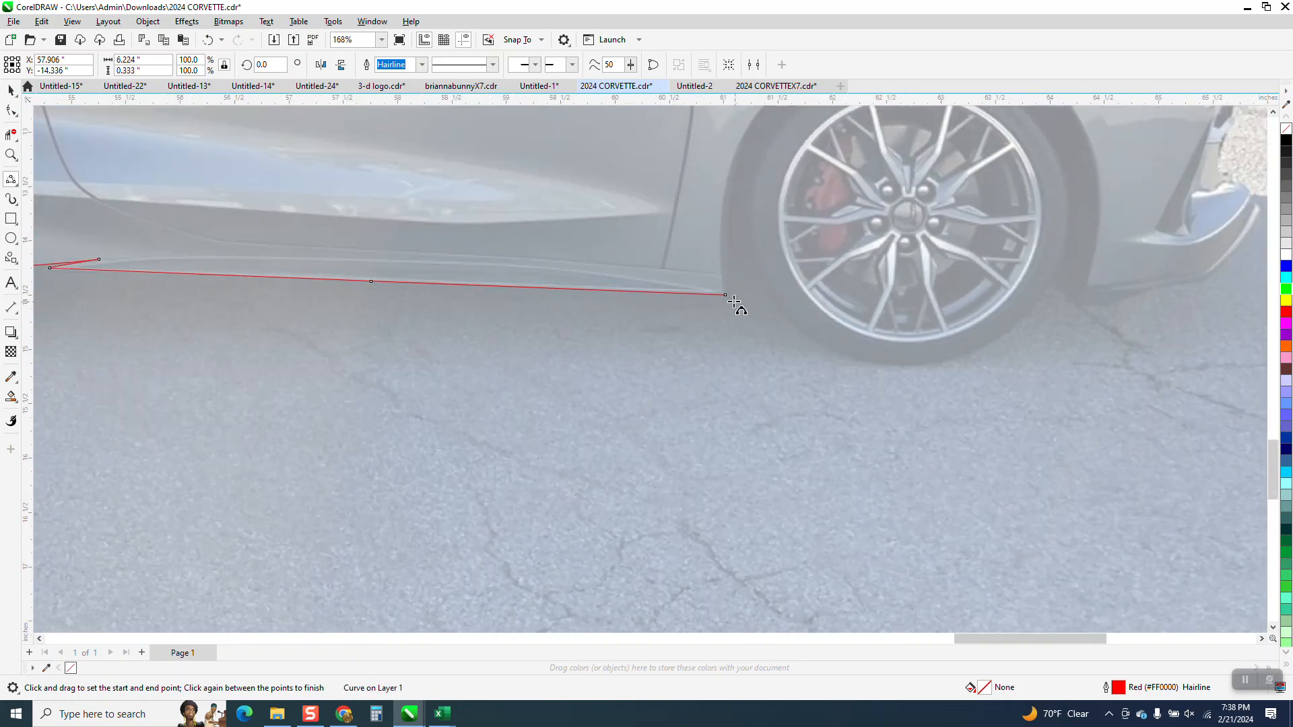
pyautogui.moveTo(726, 295); pyautogui.dragTo(1049, 288)
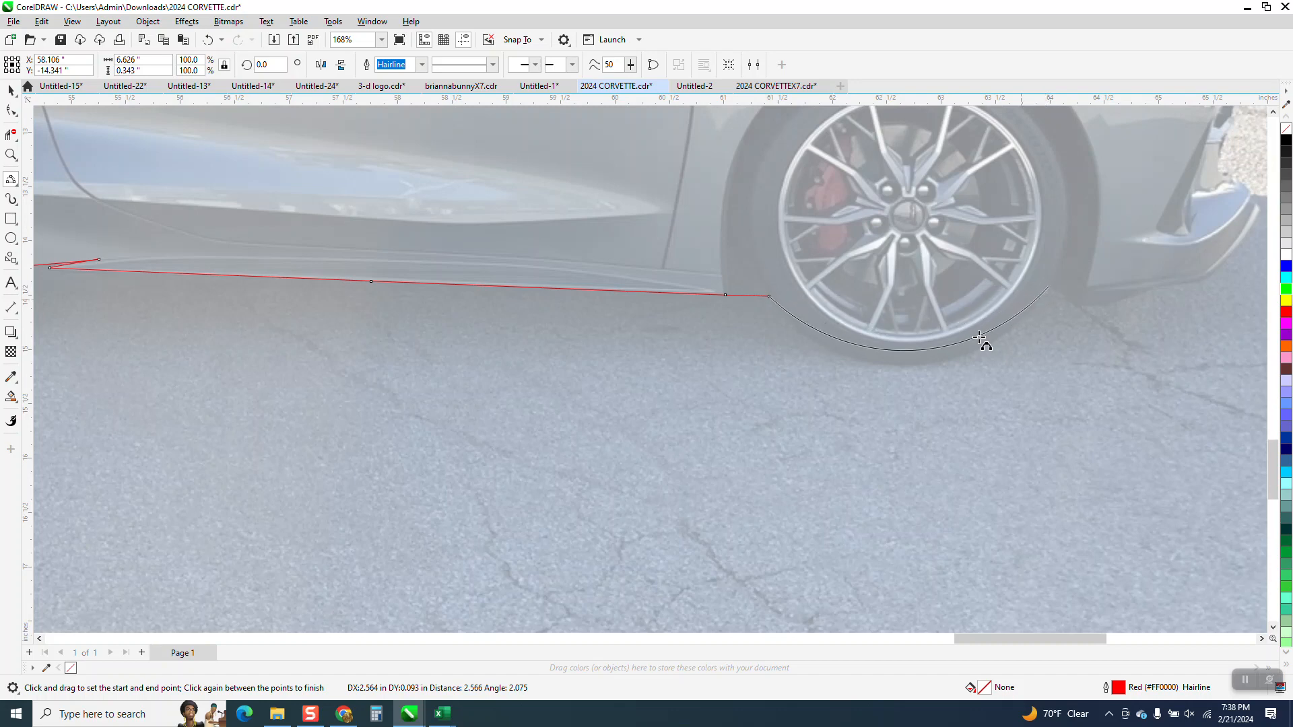
pyautogui.click(965, 359)
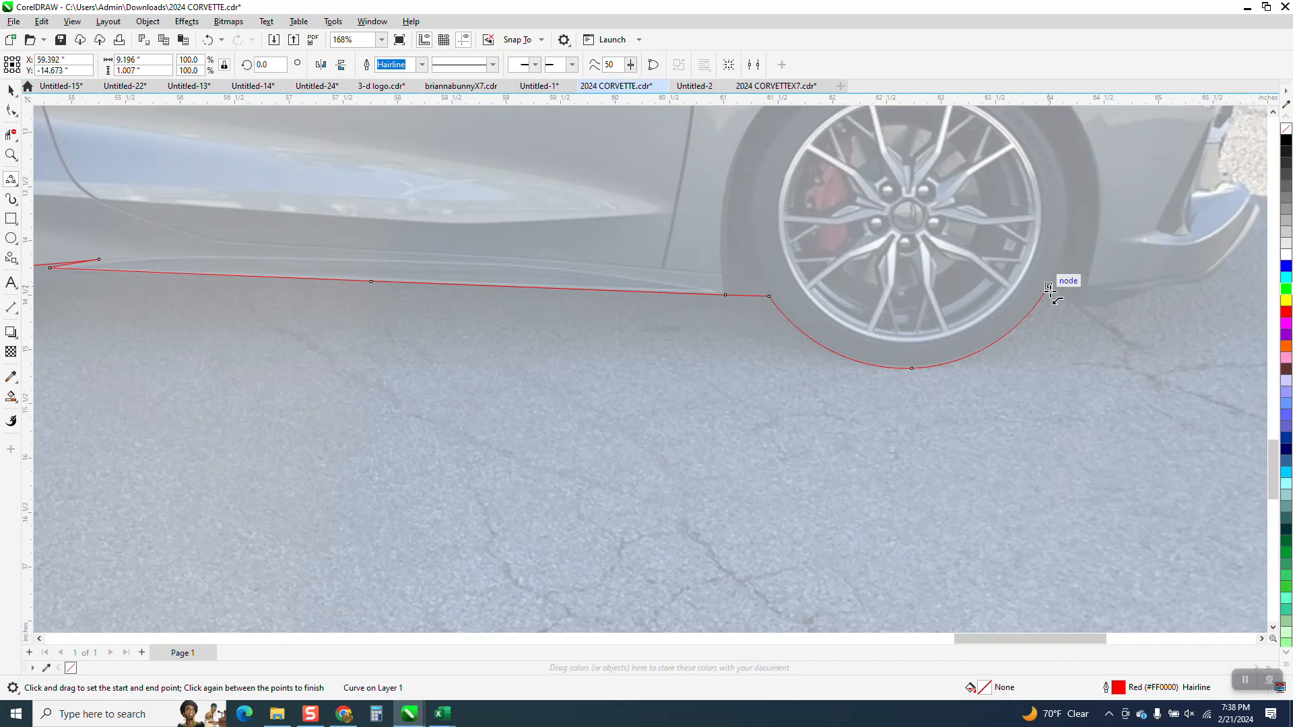
pyautogui.click(10, 155)
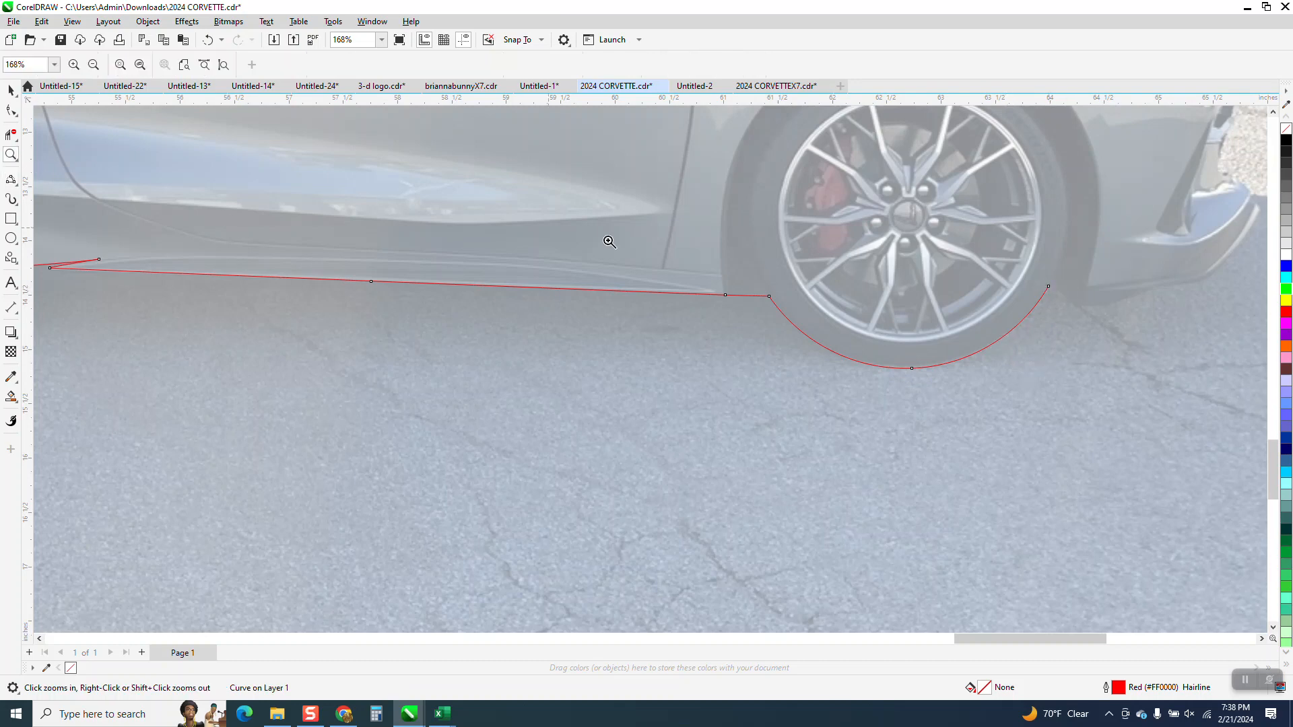
# Step: Extend the outline from the front tire along the front bumper's lower edge and up its angled corner to the lip's tip
pyautogui.moveTo(995, 247); pyautogui.dragTo(1290, 399)
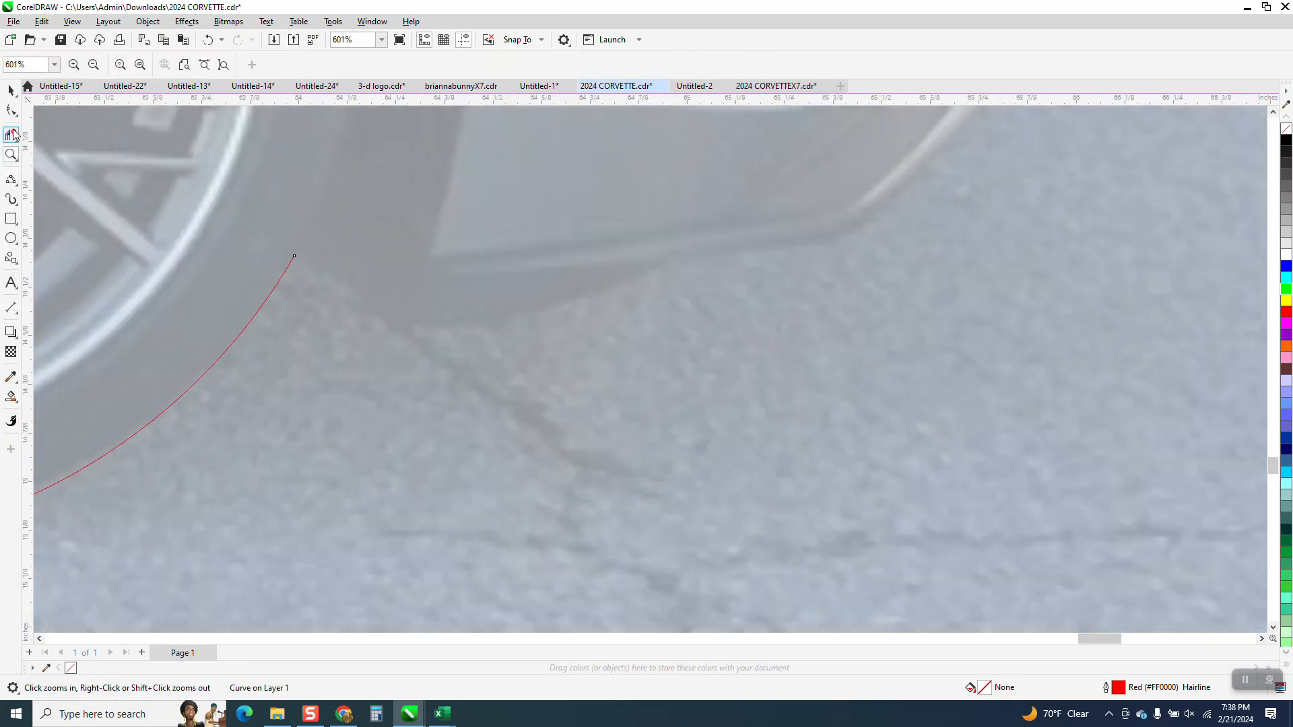
pyautogui.click(10, 178)
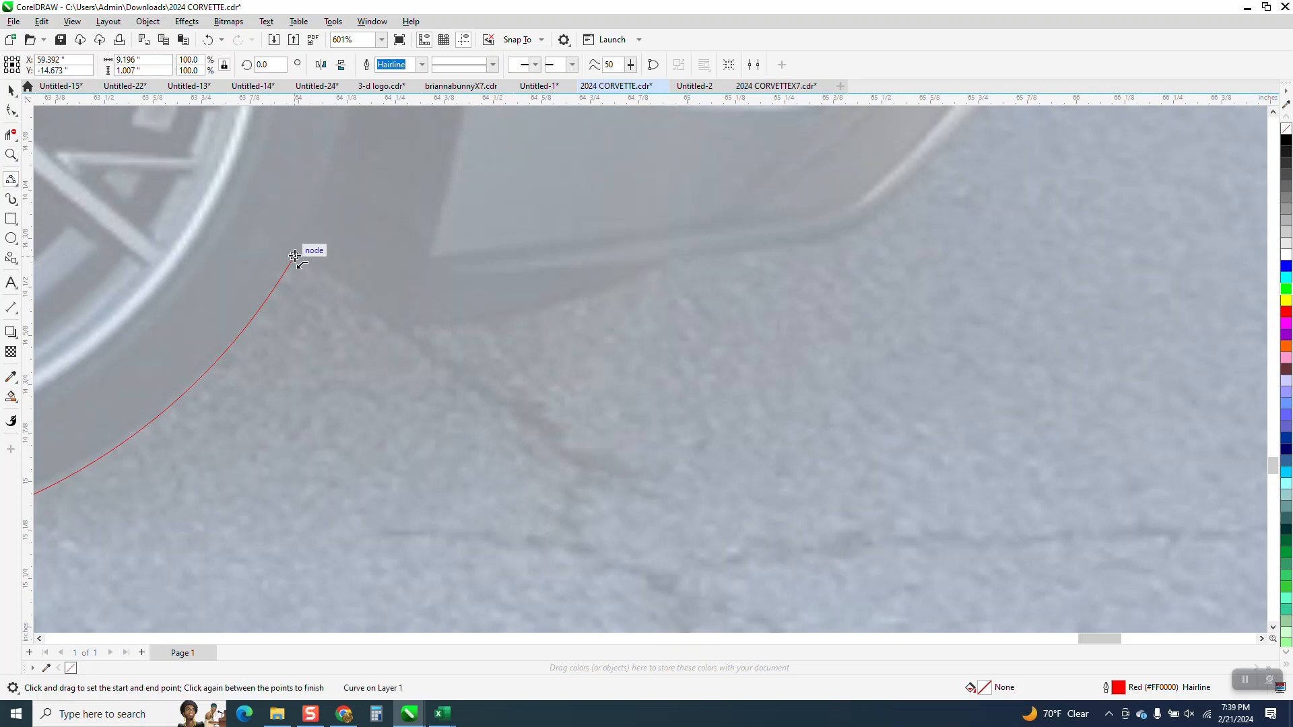
pyautogui.moveTo(294, 256); pyautogui.dragTo(852, 235)
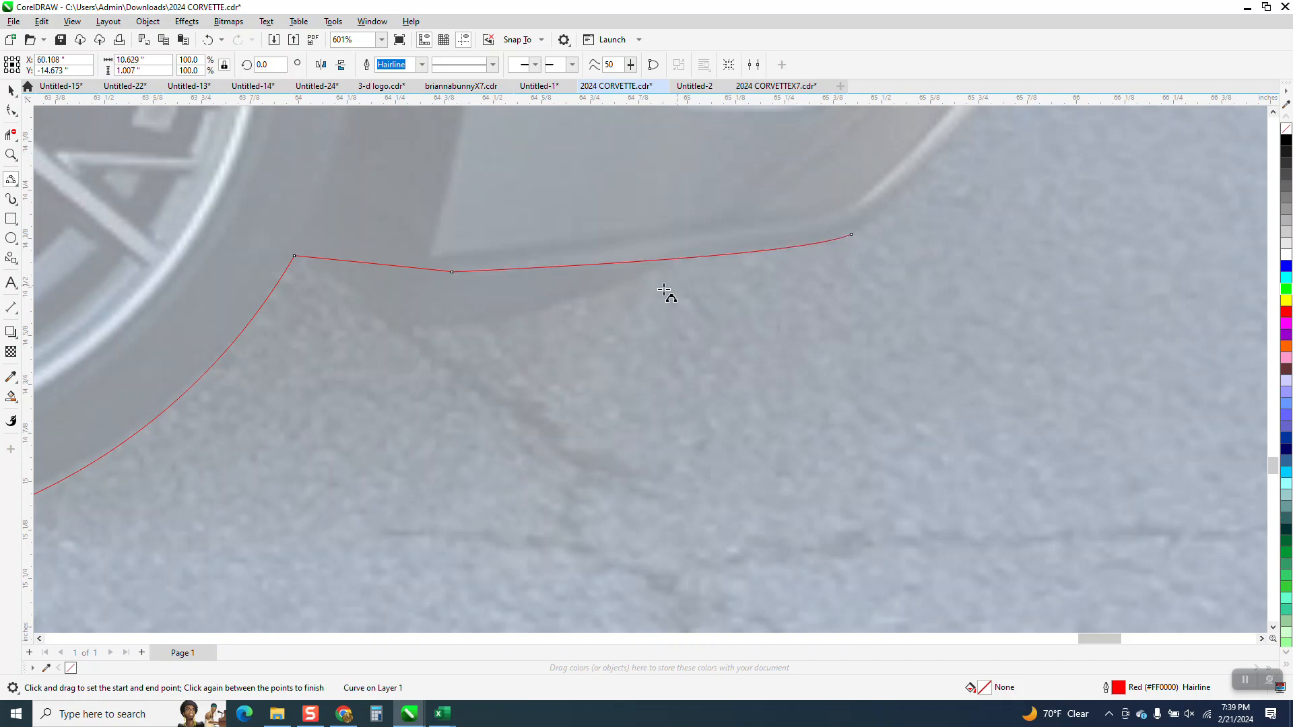
pyautogui.scroll(-3, 596, 387)
pyautogui.moveTo(624, 306); pyautogui.dragTo(710, 195)
# Step: Trace over the front lip's tip, into the bumper recess and up to the dark grille edge with 3-point curves
pyautogui.click(10, 155)
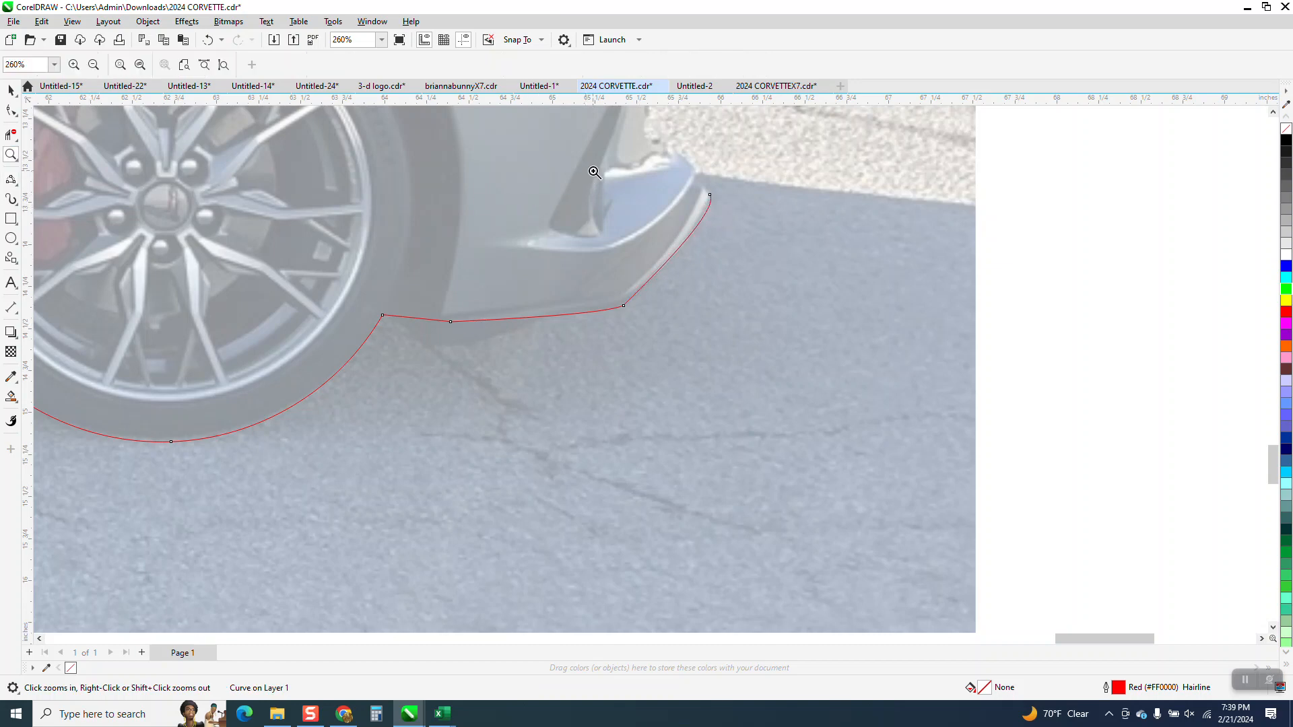
pyautogui.moveTo(772, 247); pyautogui.dragTo(772, 248)
pyautogui.scroll(-5, 531, 312)
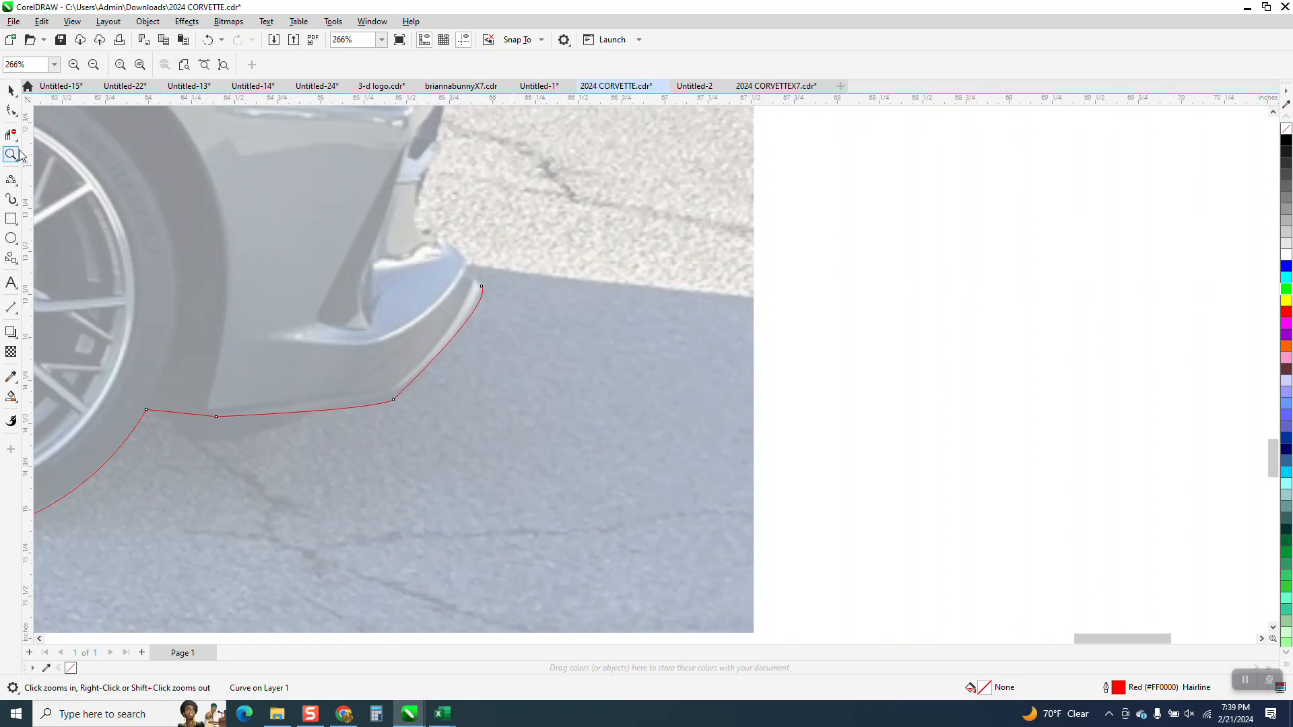
pyautogui.scroll(-1, 357, 271)
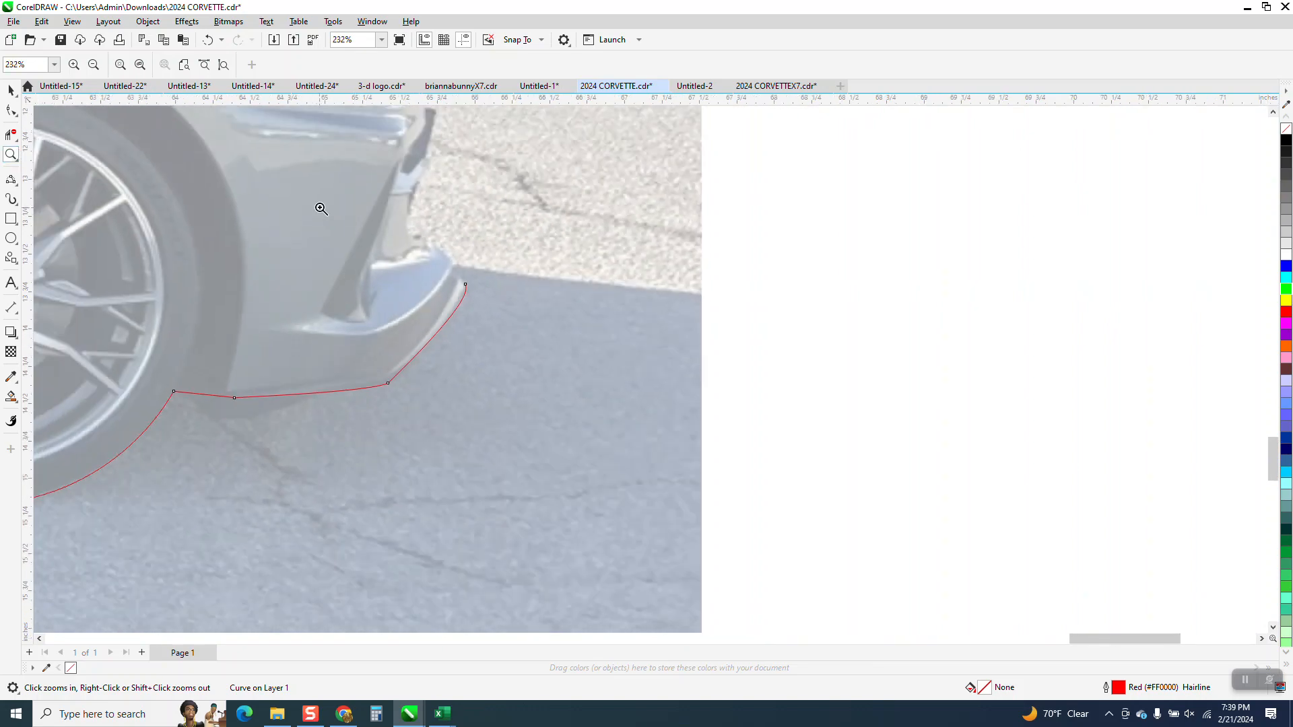
pyautogui.moveTo(597, 341); pyautogui.dragTo(595, 340)
pyautogui.scroll(-4, 424, 310)
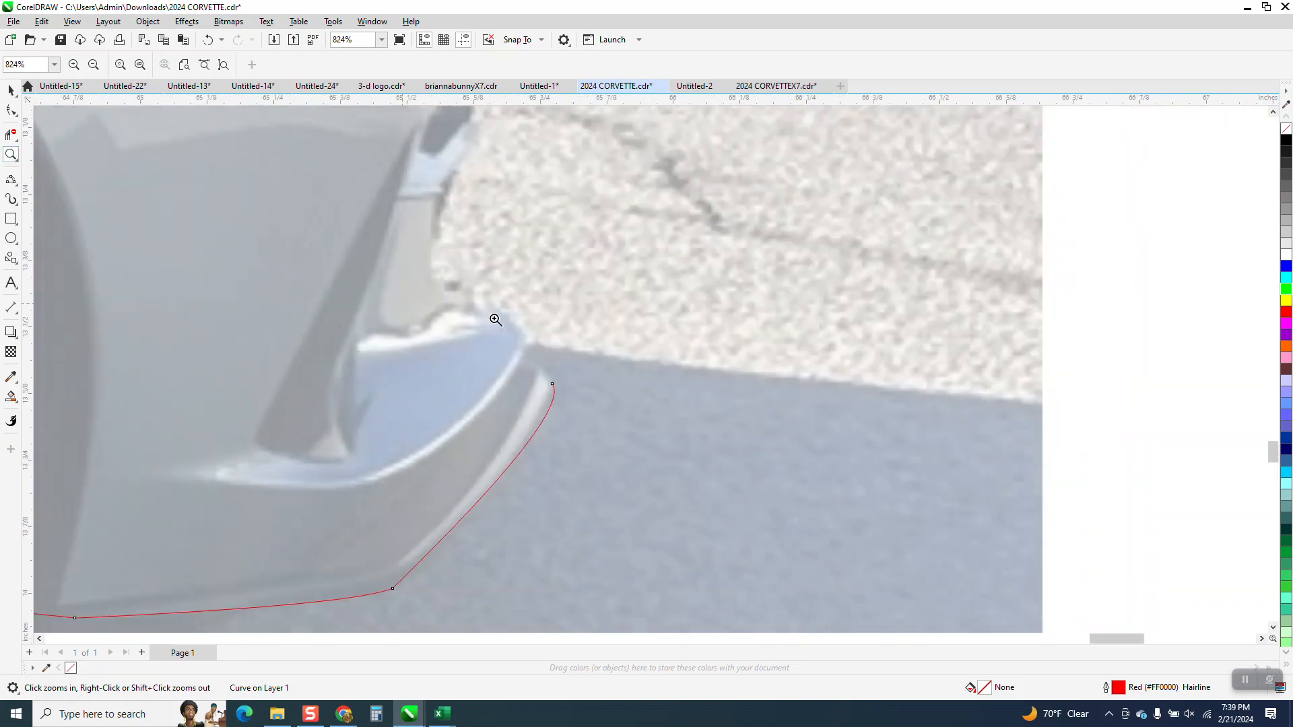
pyautogui.click(12, 181)
pyautogui.click(74, 269)
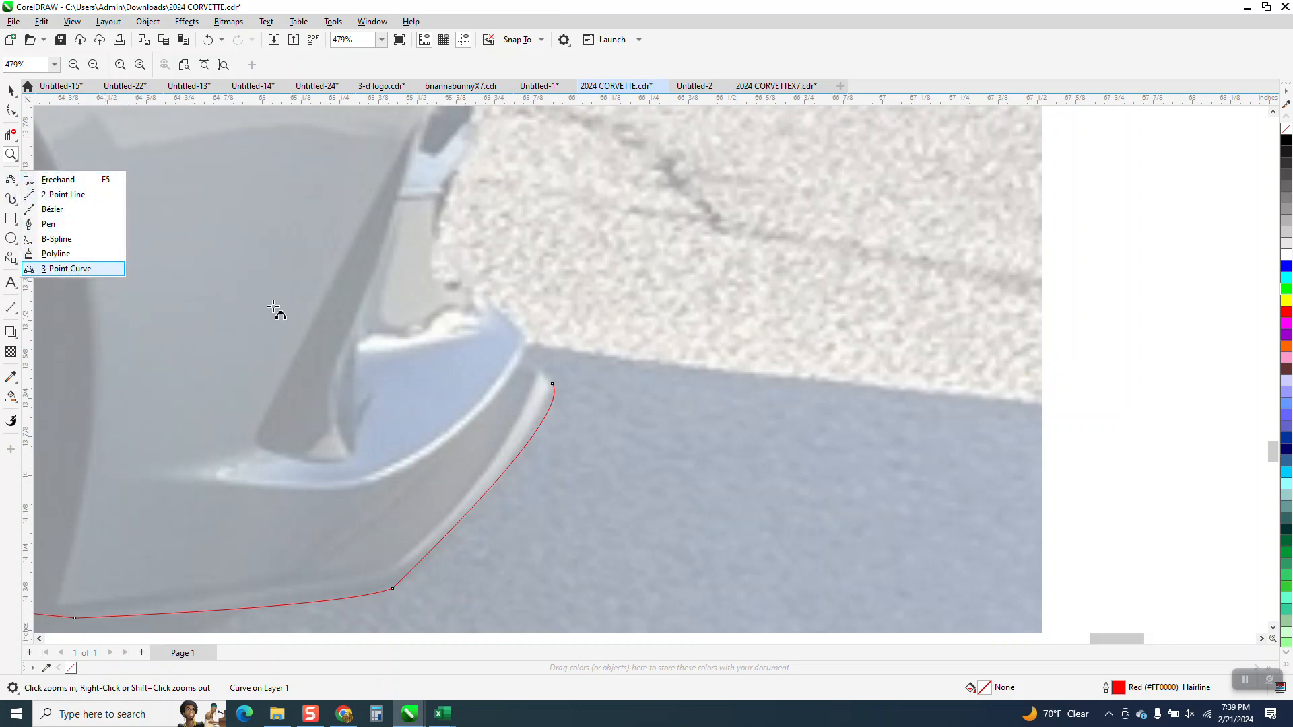
pyautogui.moveTo(552, 384); pyautogui.dragTo(481, 130)
pyautogui.click(521, 329)
pyautogui.click(443, 283)
pyautogui.click(442, 216)
# Step: Extend the outline up the dark grille edge and around its upper corner with short 3-point curve segments
pyautogui.scroll(-2, 544, 286)
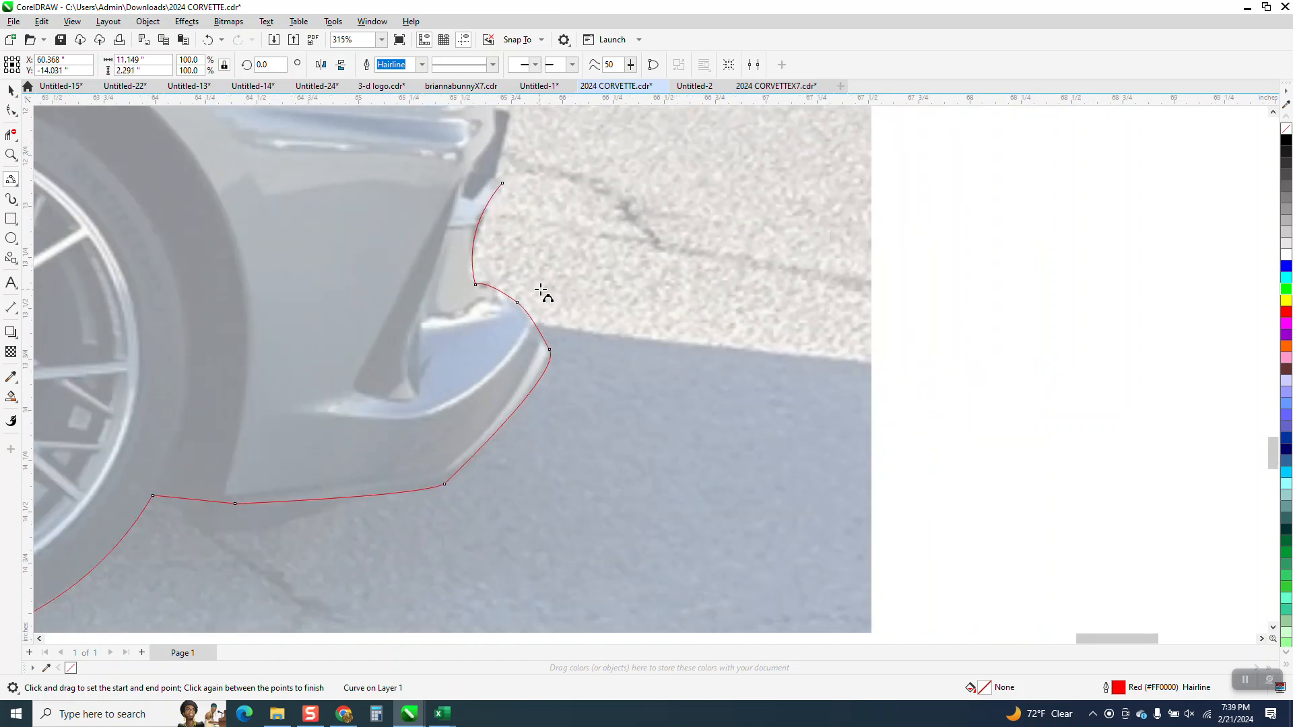
pyautogui.scroll(-2, 542, 291)
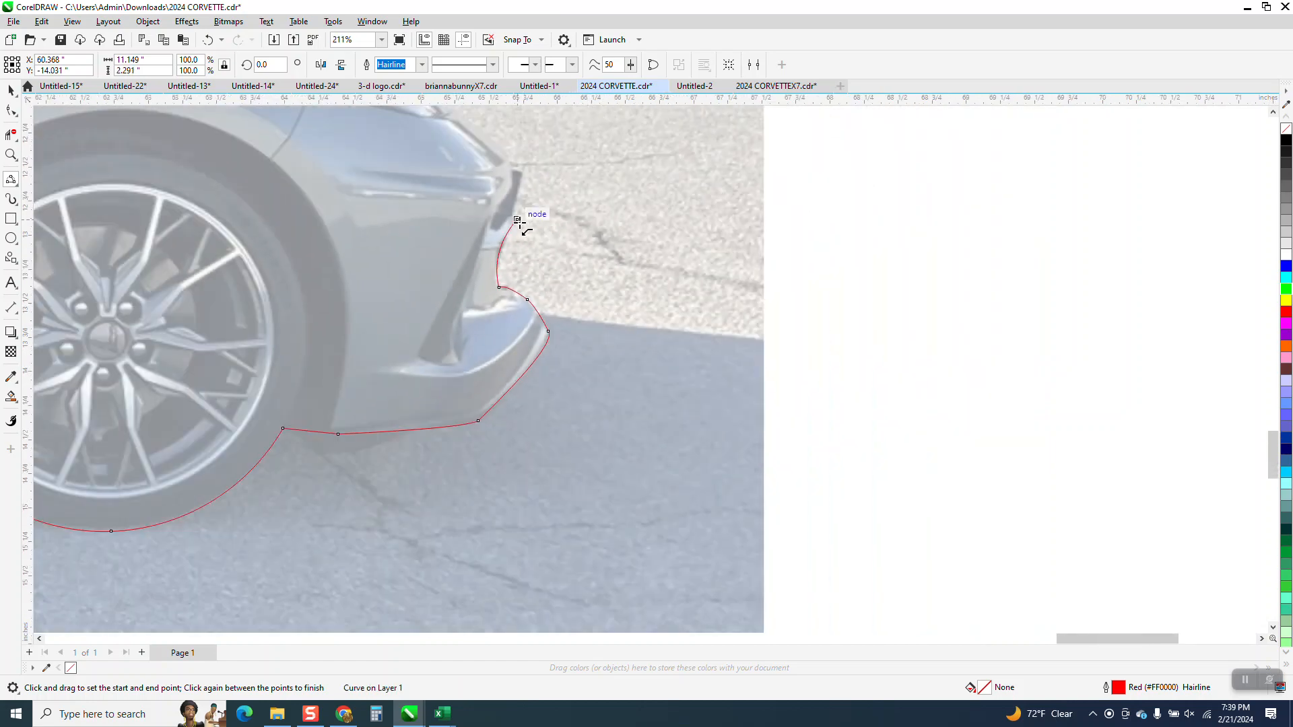
pyautogui.click(10, 155)
pyautogui.moveTo(661, 268); pyautogui.dragTo(661, 268)
pyautogui.rightClick(539, 288)
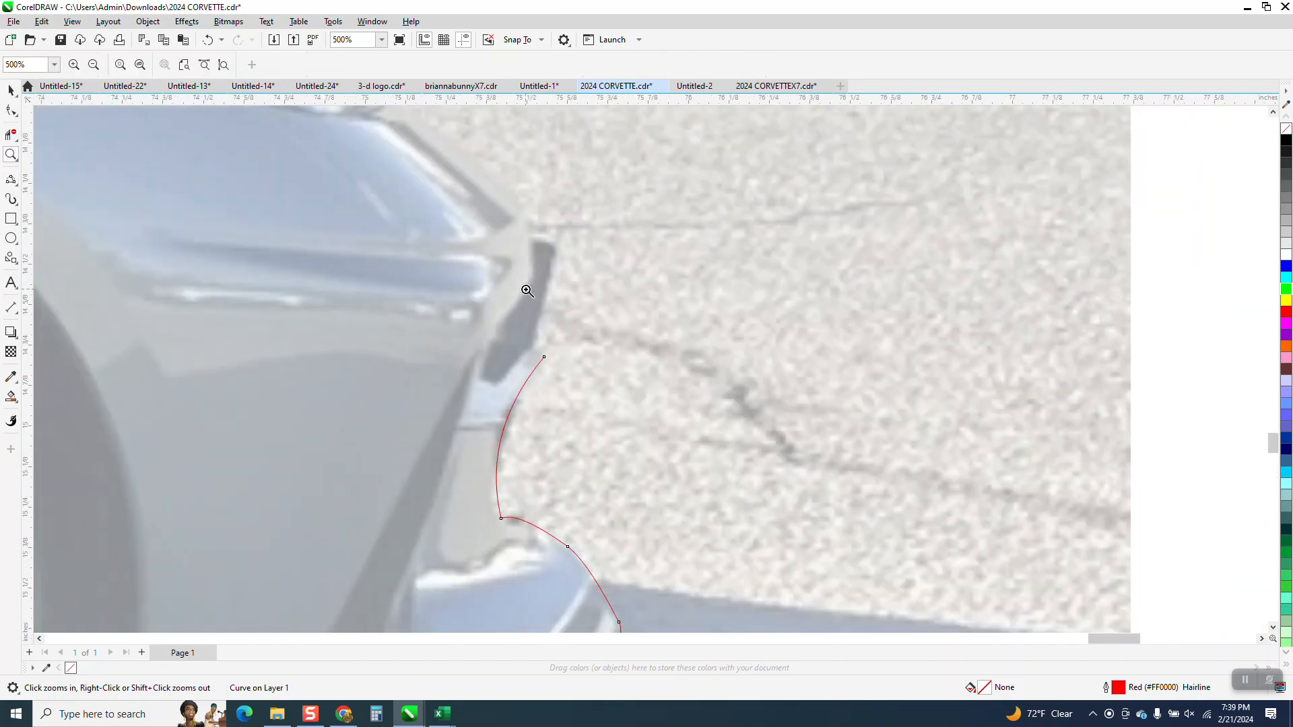
pyautogui.click(13, 114)
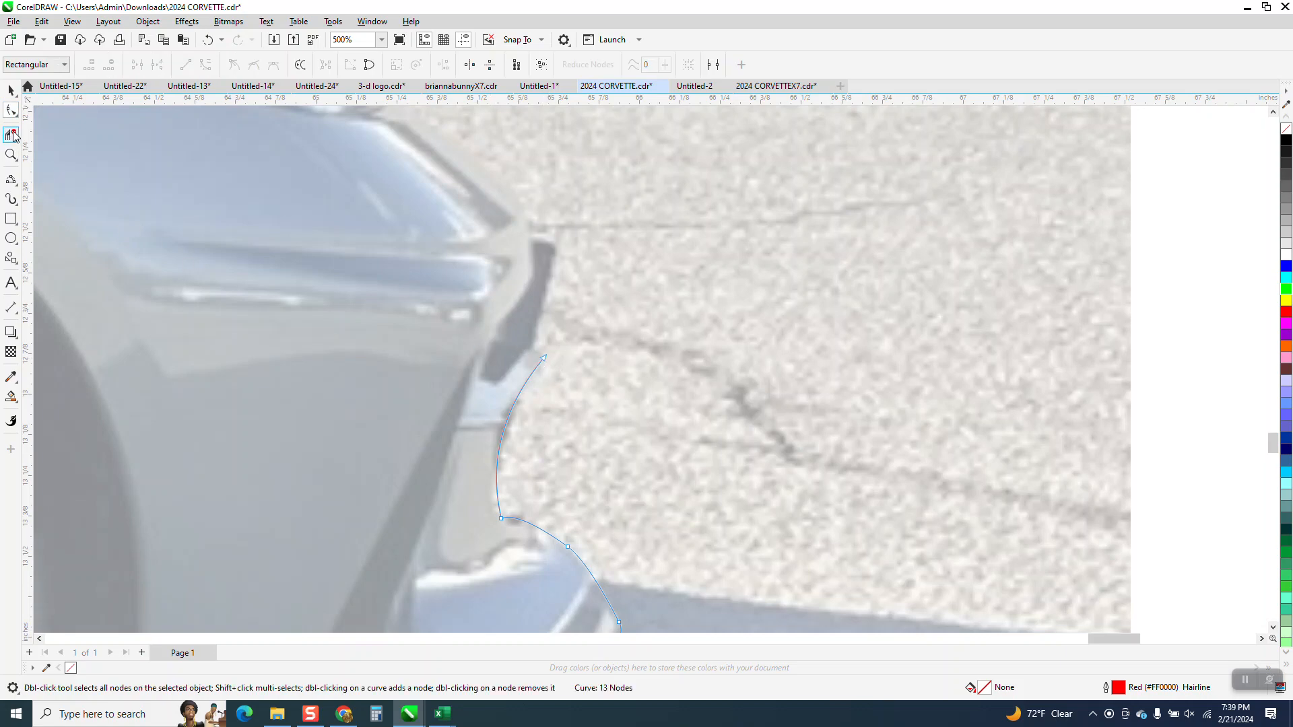
pyautogui.click(12, 180)
pyautogui.click(67, 270)
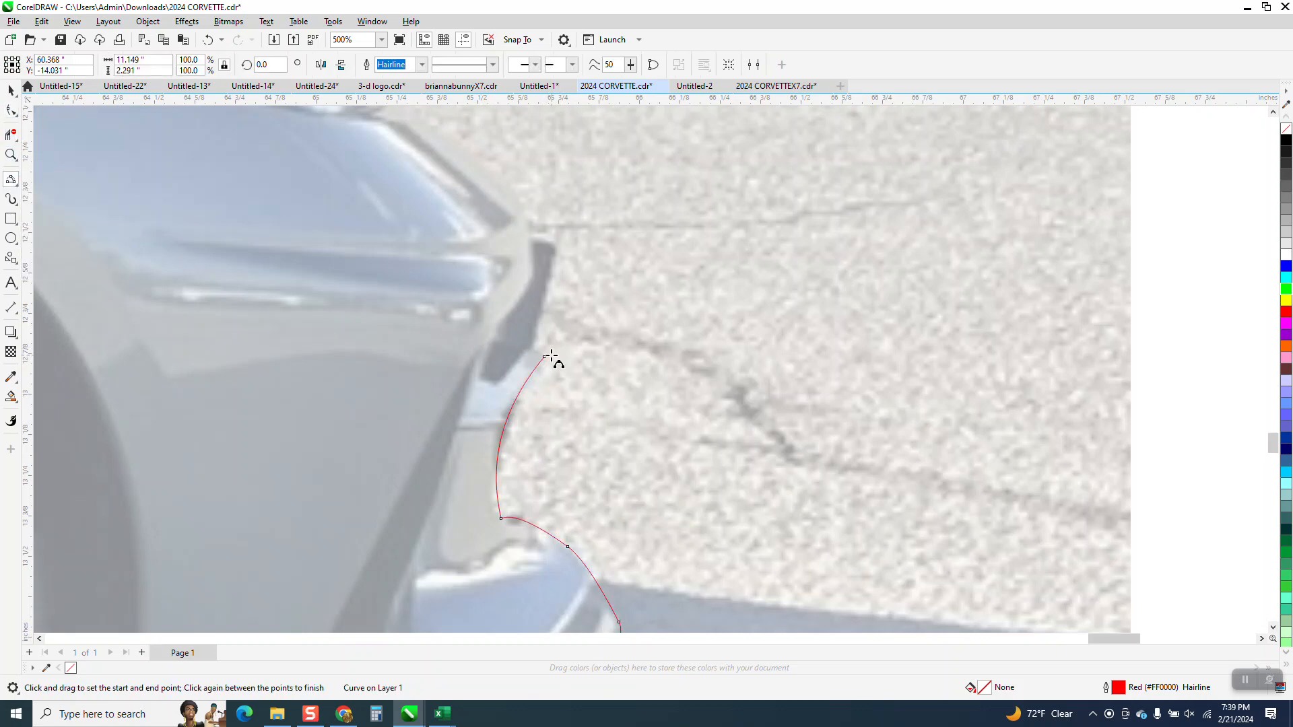
pyautogui.moveTo(545, 357); pyautogui.dragTo(557, 244)
pyautogui.moveTo(557, 242); pyautogui.dragTo(528, 220)
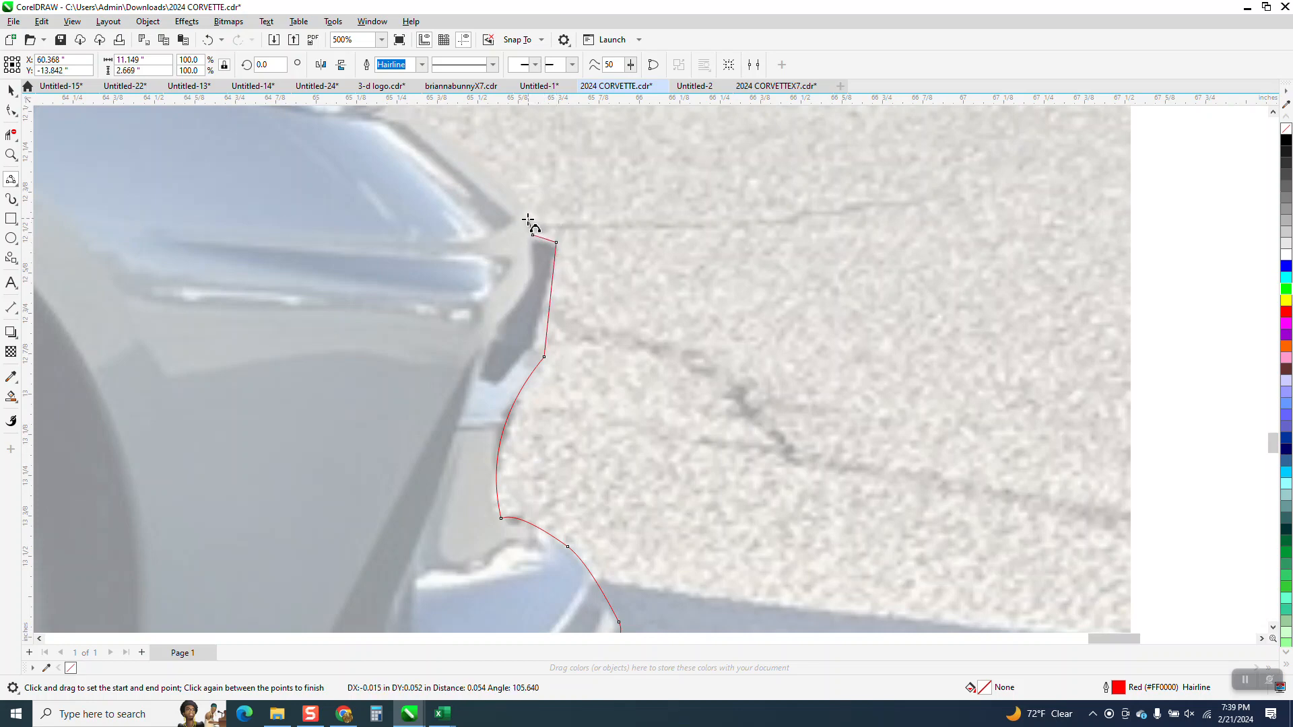
pyautogui.click(527, 220)
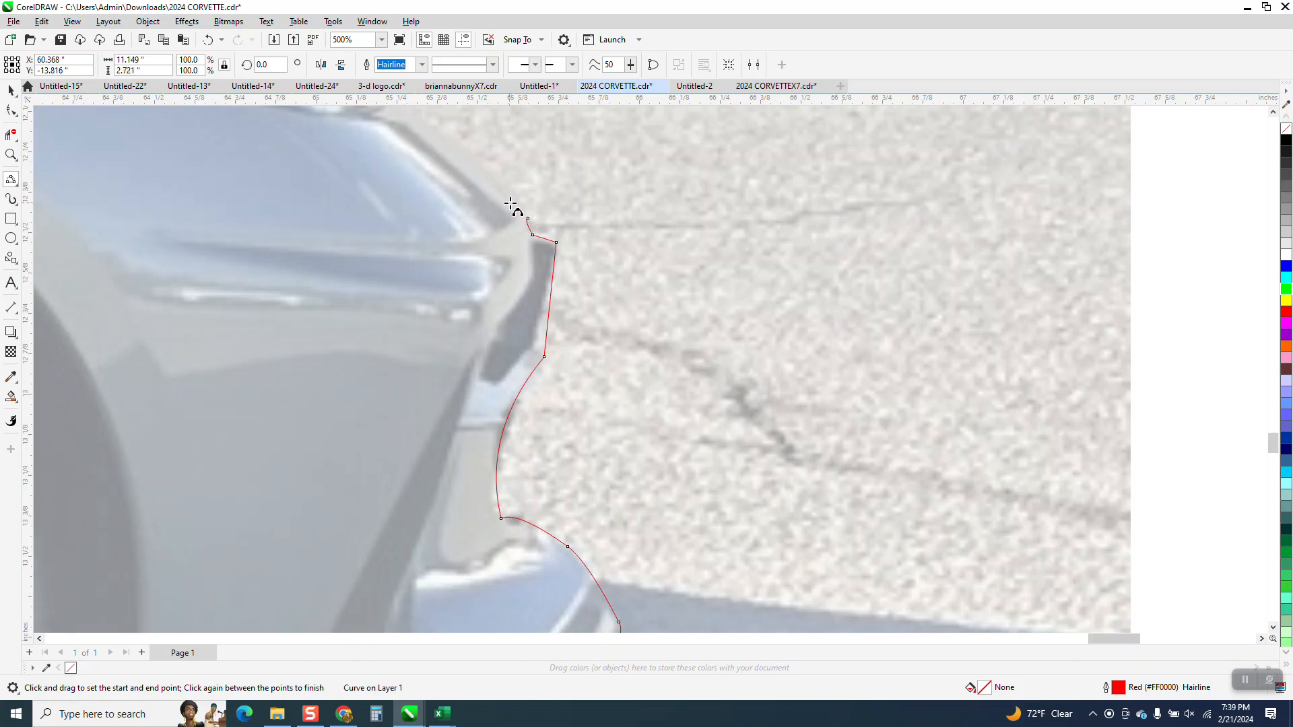
# Step: Extend the outline along the nose to the headlight, and trace the headlight's upper edge with a 3-point curve about 1.32 inches wide
pyautogui.moveTo(528, 218); pyautogui.dragTo(395, 155)
pyautogui.click(438, 184)
pyautogui.scroll(-1, 732, 357)
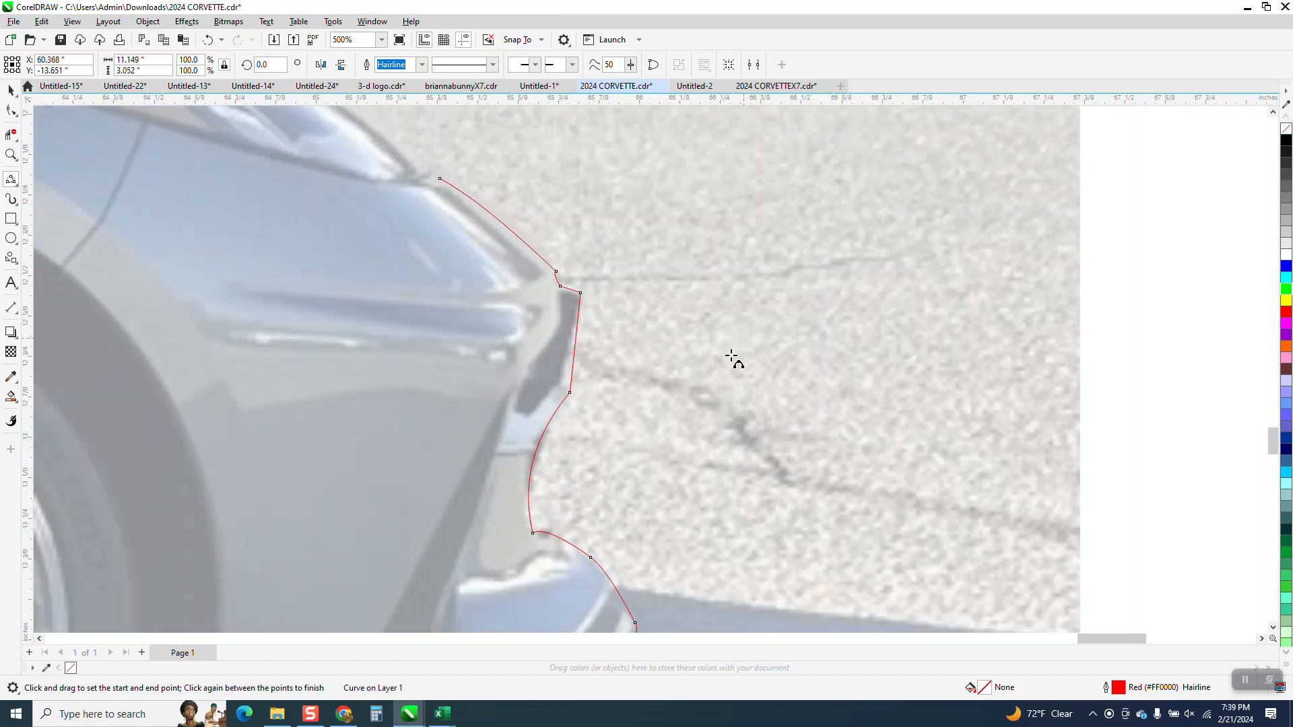
pyautogui.scroll(-2, 732, 357)
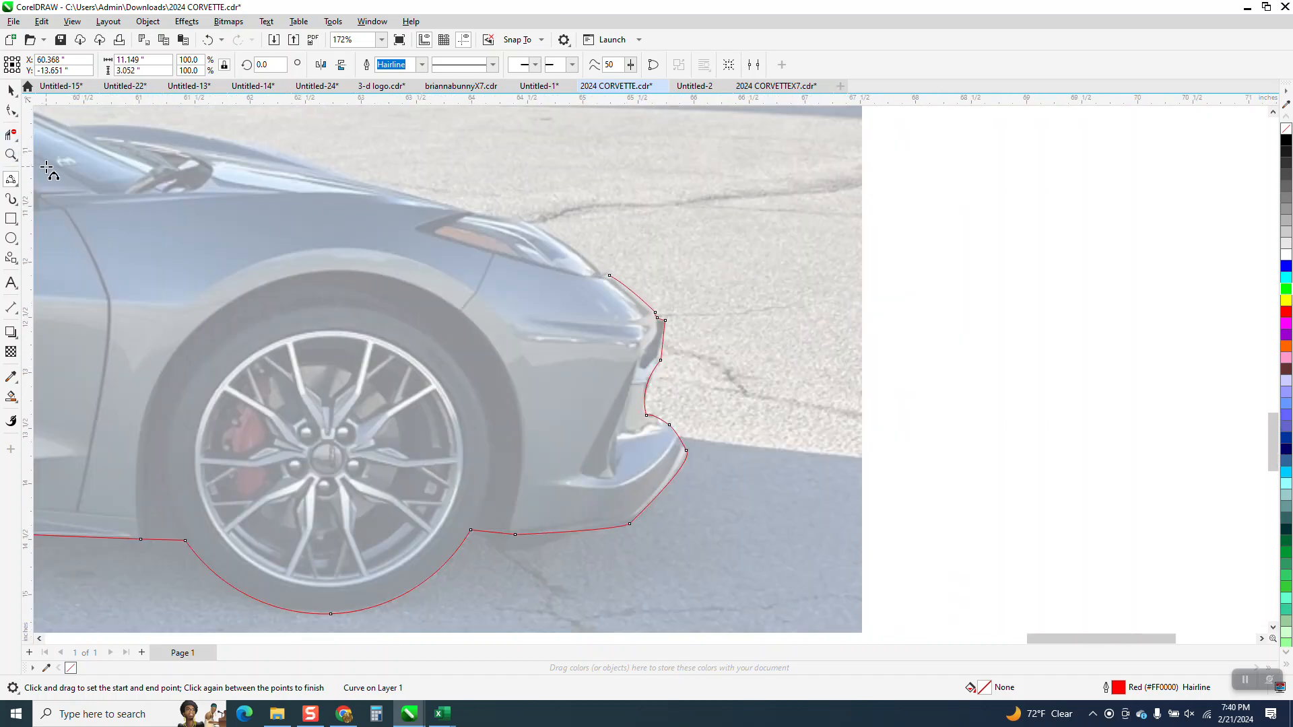
pyautogui.click(14, 157)
pyautogui.moveTo(808, 397); pyautogui.dragTo(808, 397)
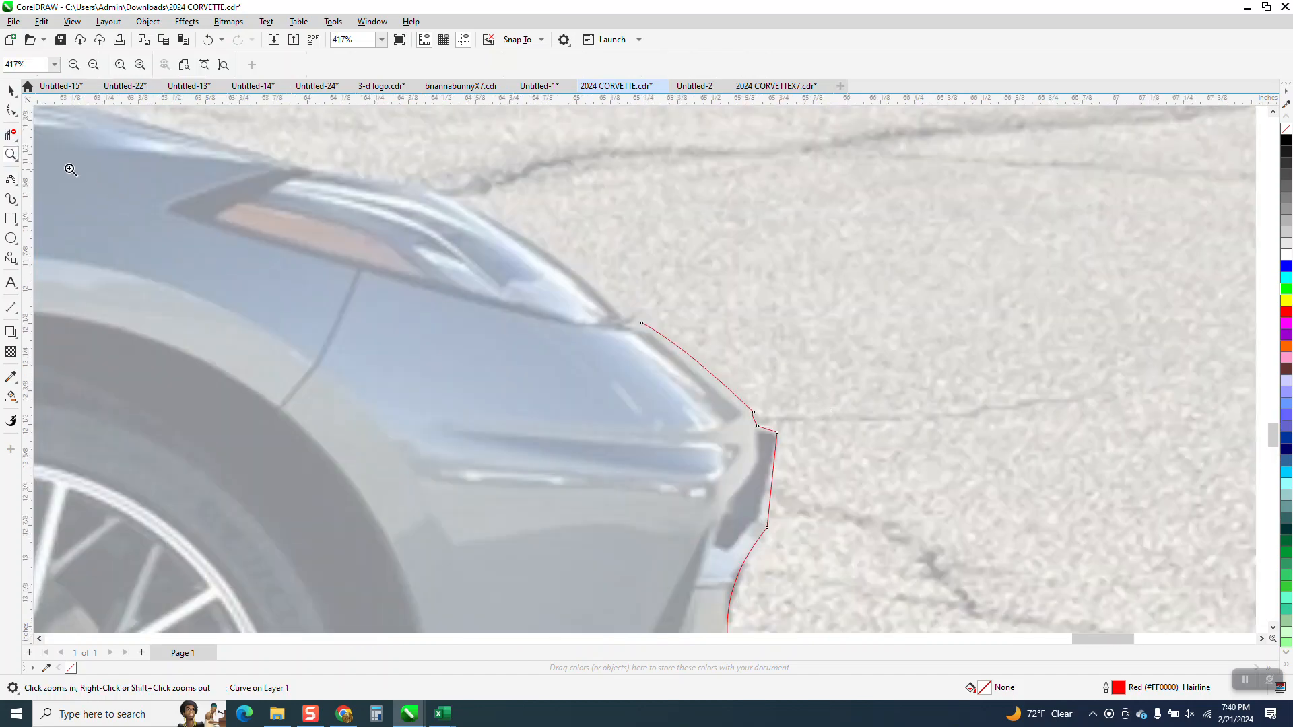
pyautogui.click(15, 183)
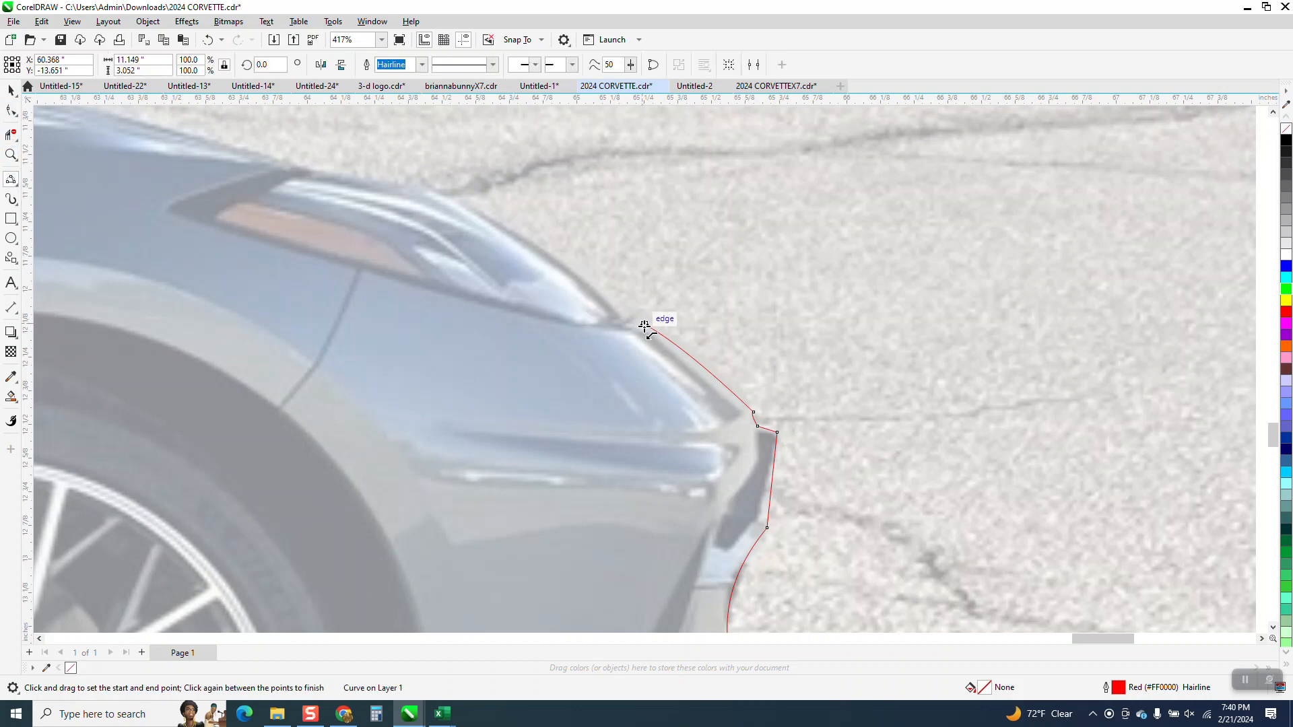
pyautogui.moveTo(647, 325); pyautogui.dragTo(292, 172)
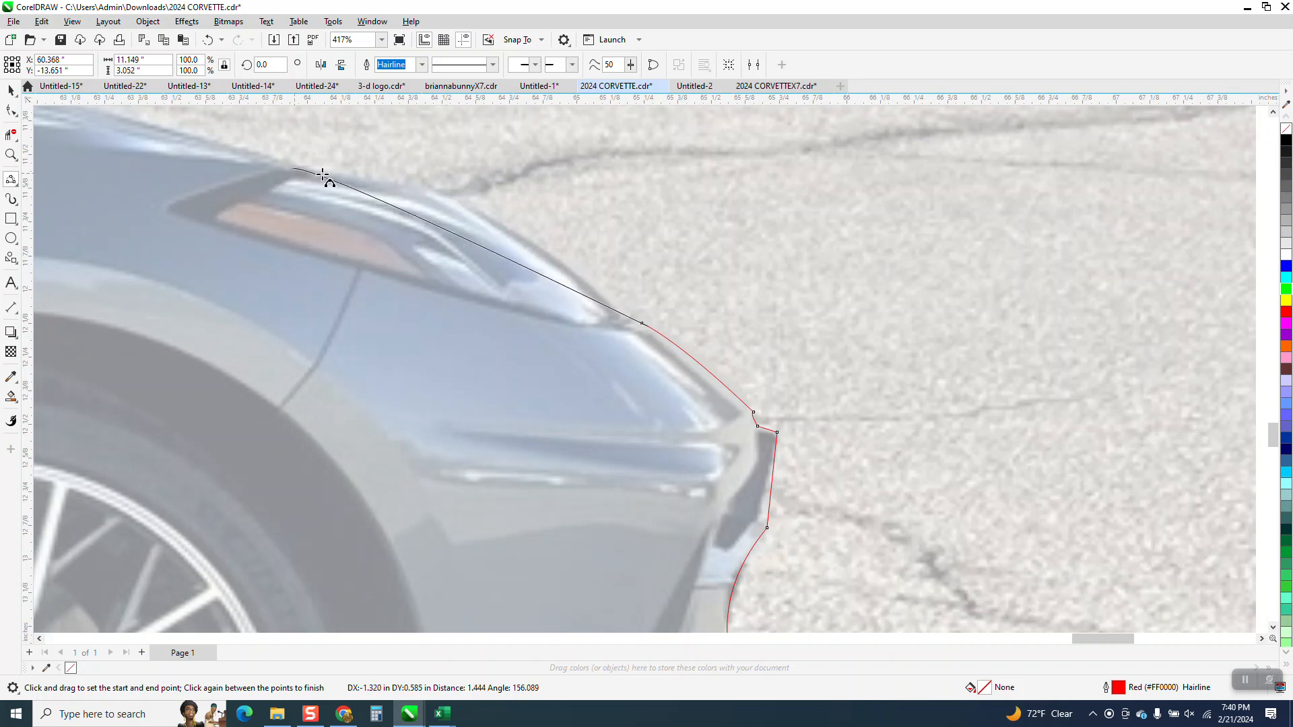
pyautogui.click(448, 202)
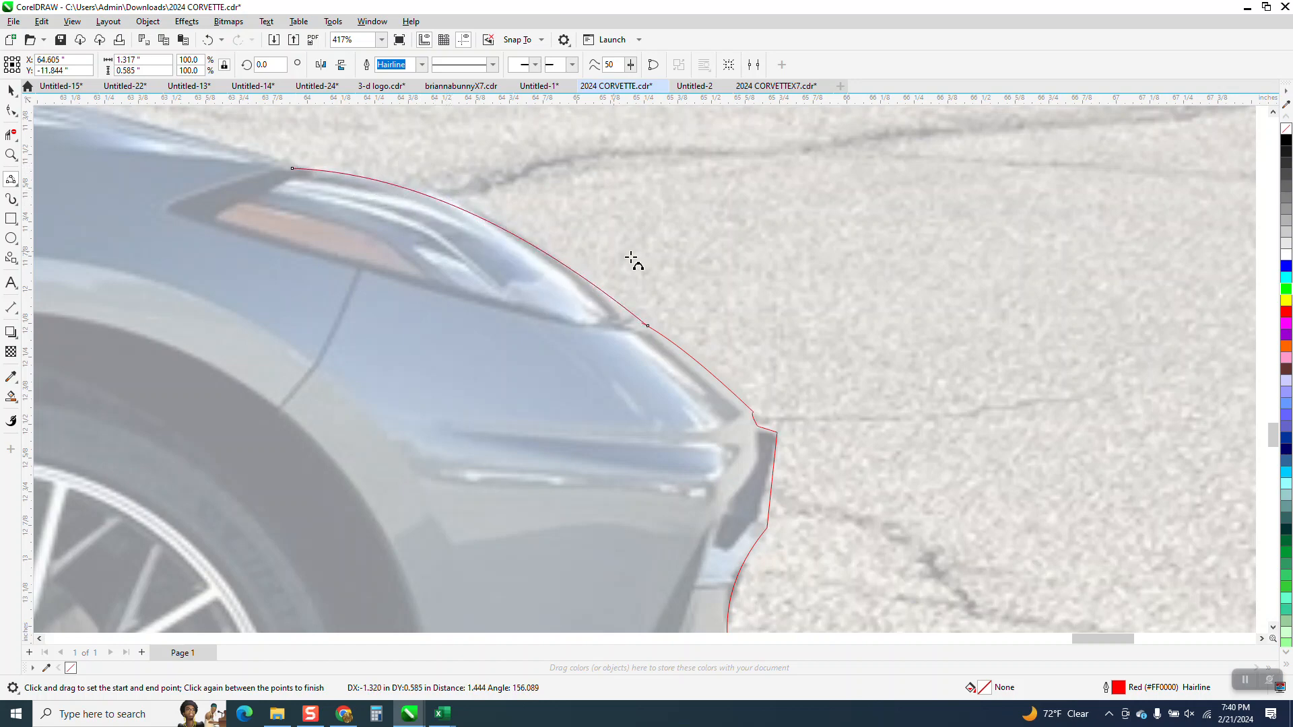
# Step: Trace the hood from the headlight to the windshield with a straight segment about 1.39 inches wide and a curved continuation over the raised fender
pyautogui.scroll(-1, 695, 296)
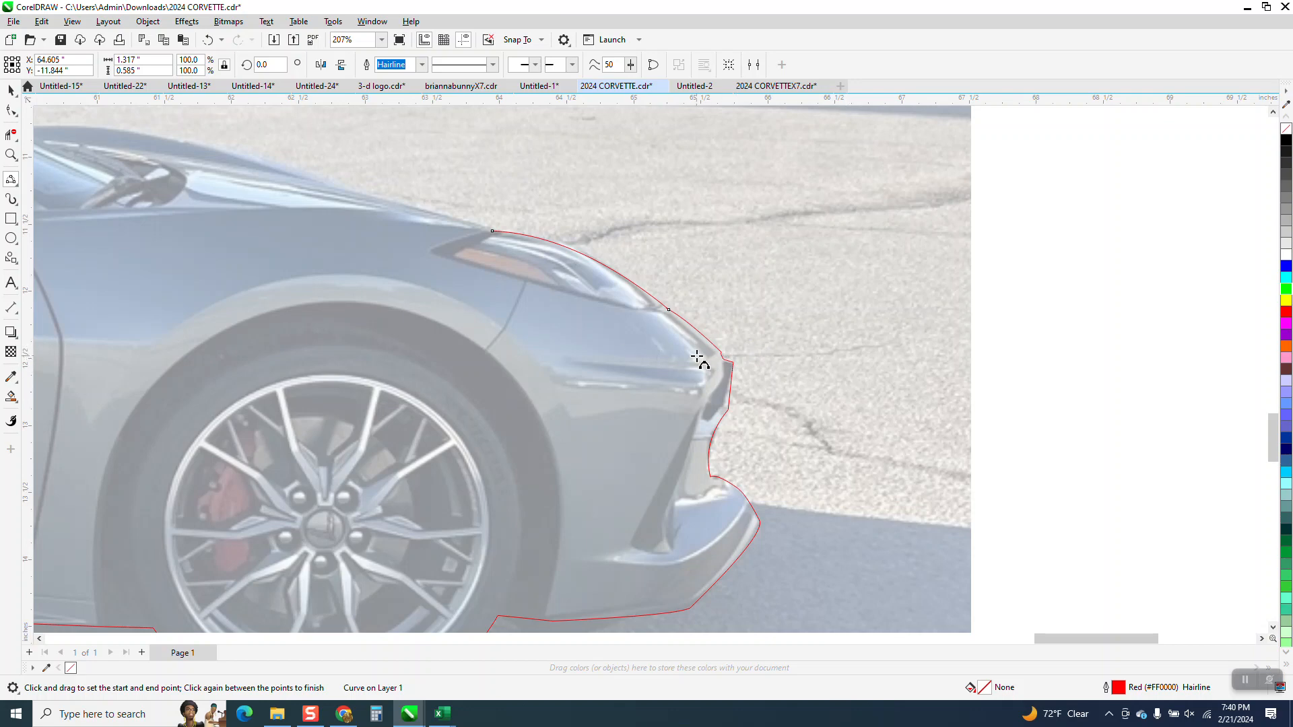
pyautogui.scroll(-1, 800, 366)
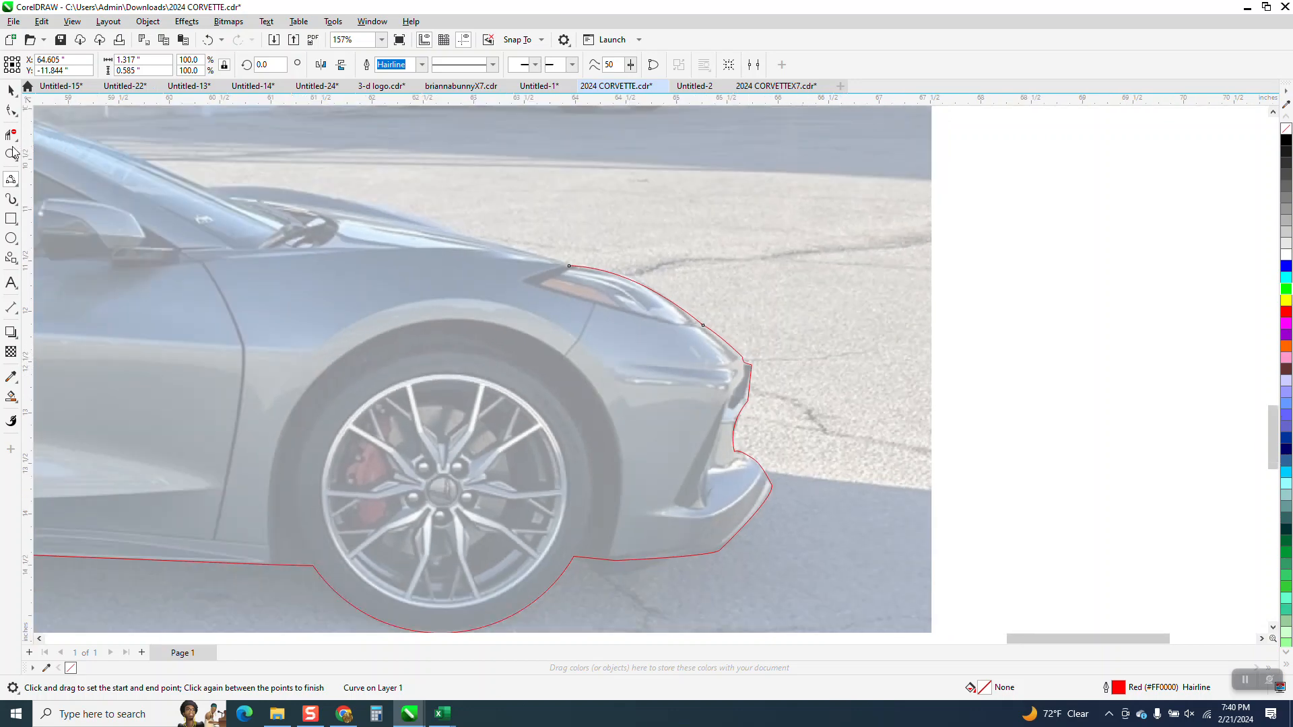
pyautogui.moveTo(242, 166); pyautogui.dragTo(614, 332)
pyautogui.press('Escape')
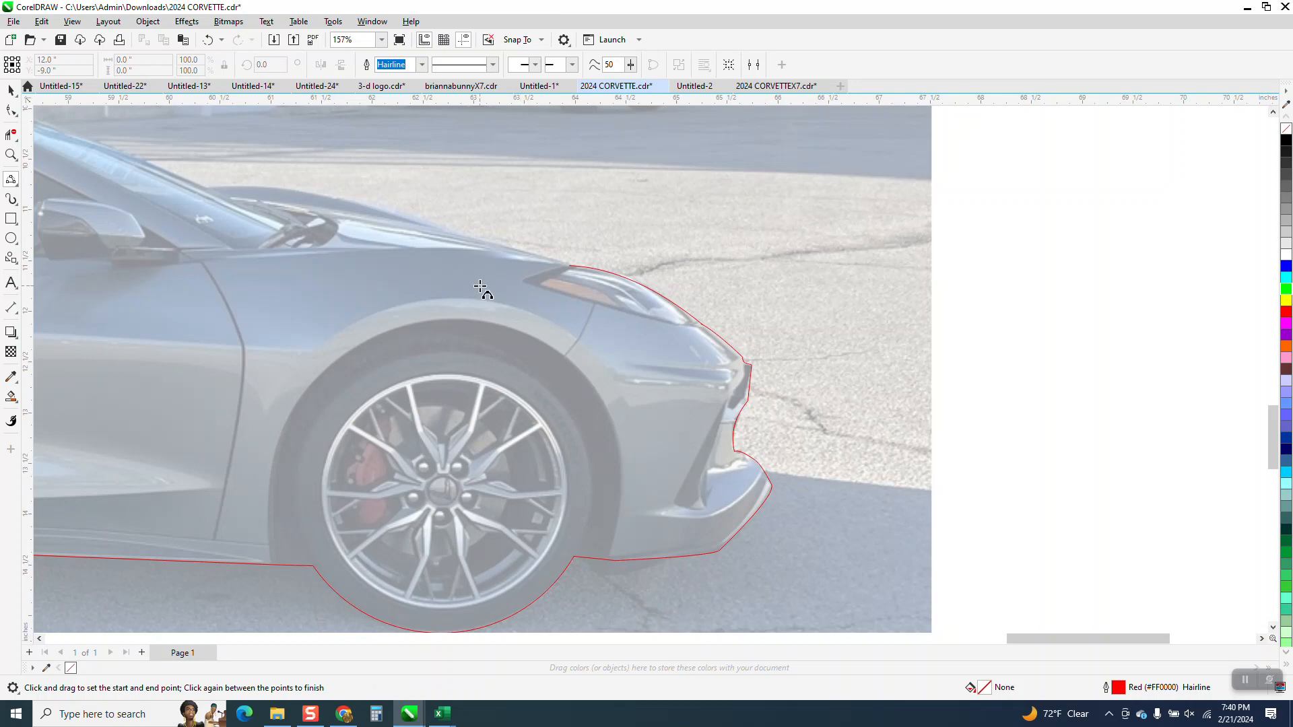
pyautogui.click(11, 154)
pyautogui.click(816, 407)
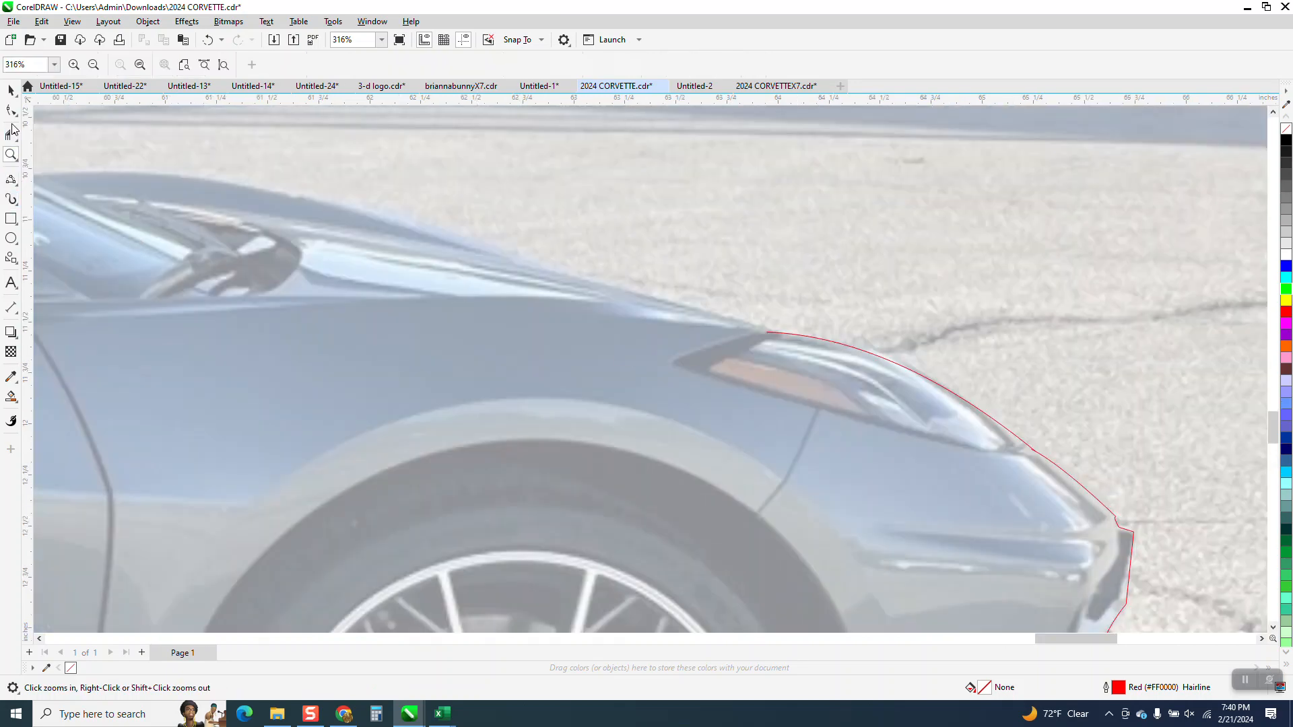
pyautogui.click(15, 184)
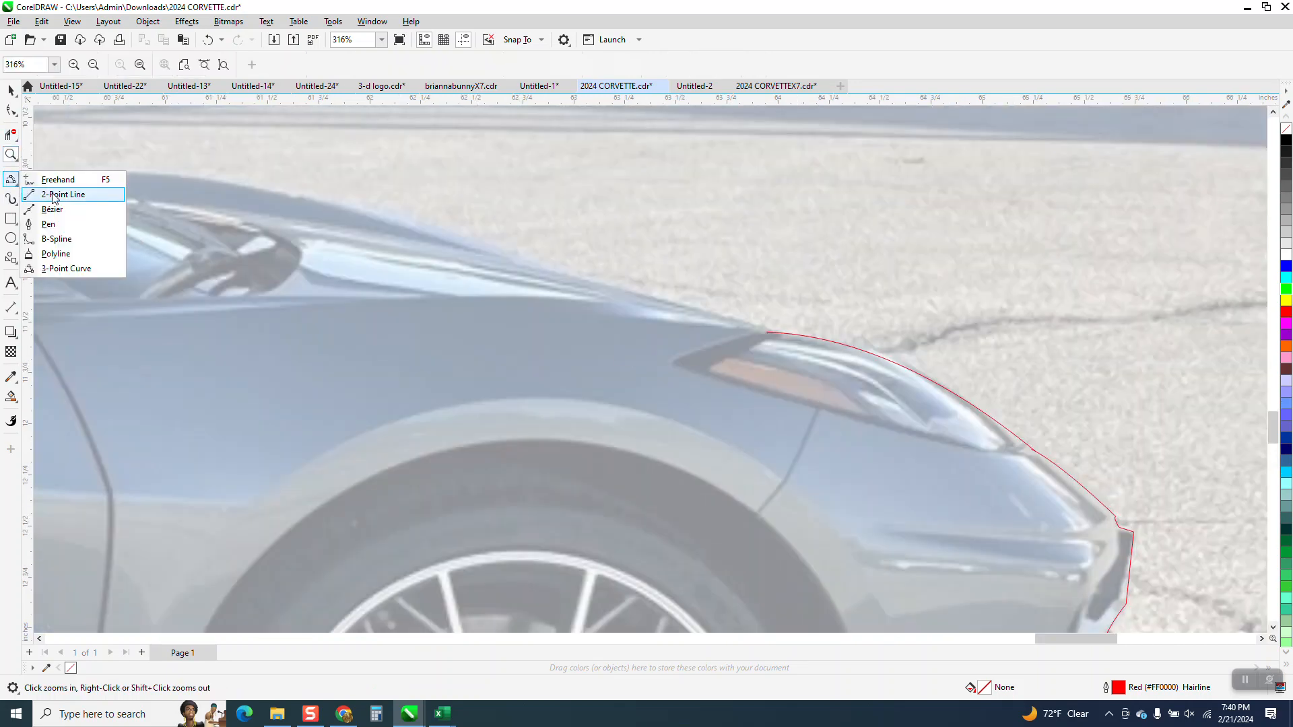
pyautogui.click(54, 195)
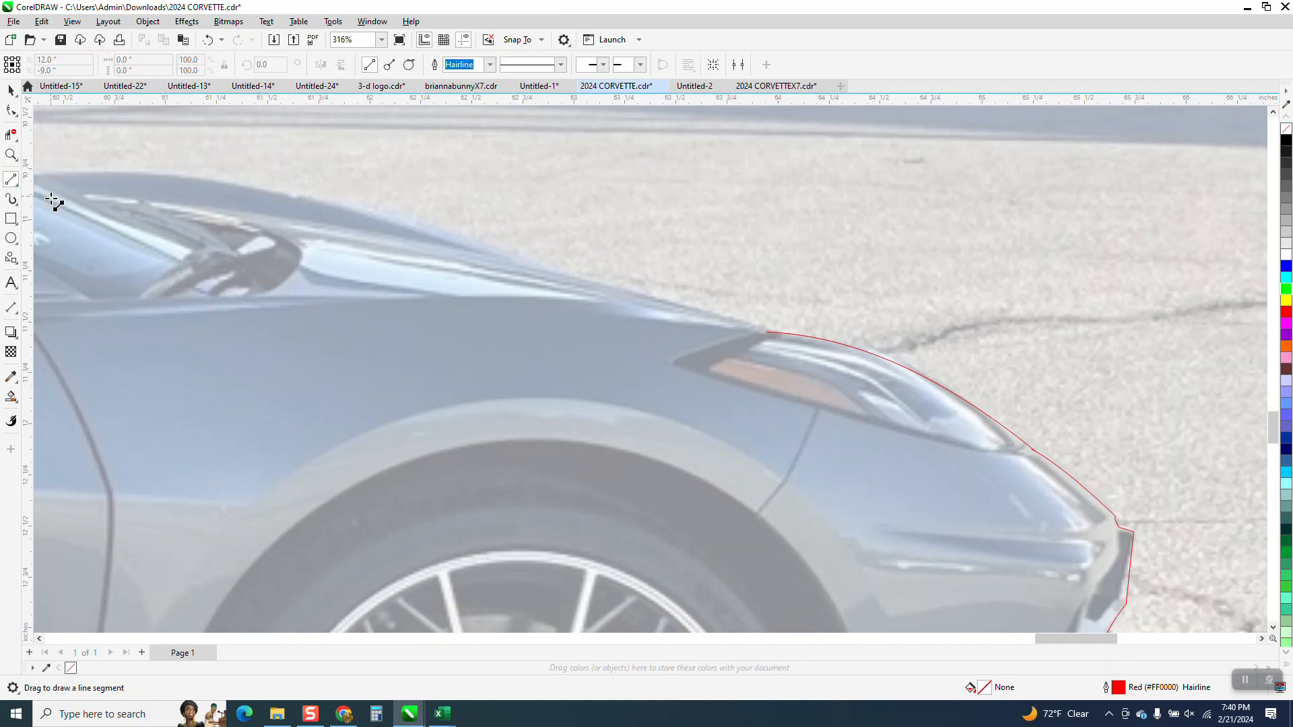
pyautogui.click(19, 189)
pyautogui.click(68, 266)
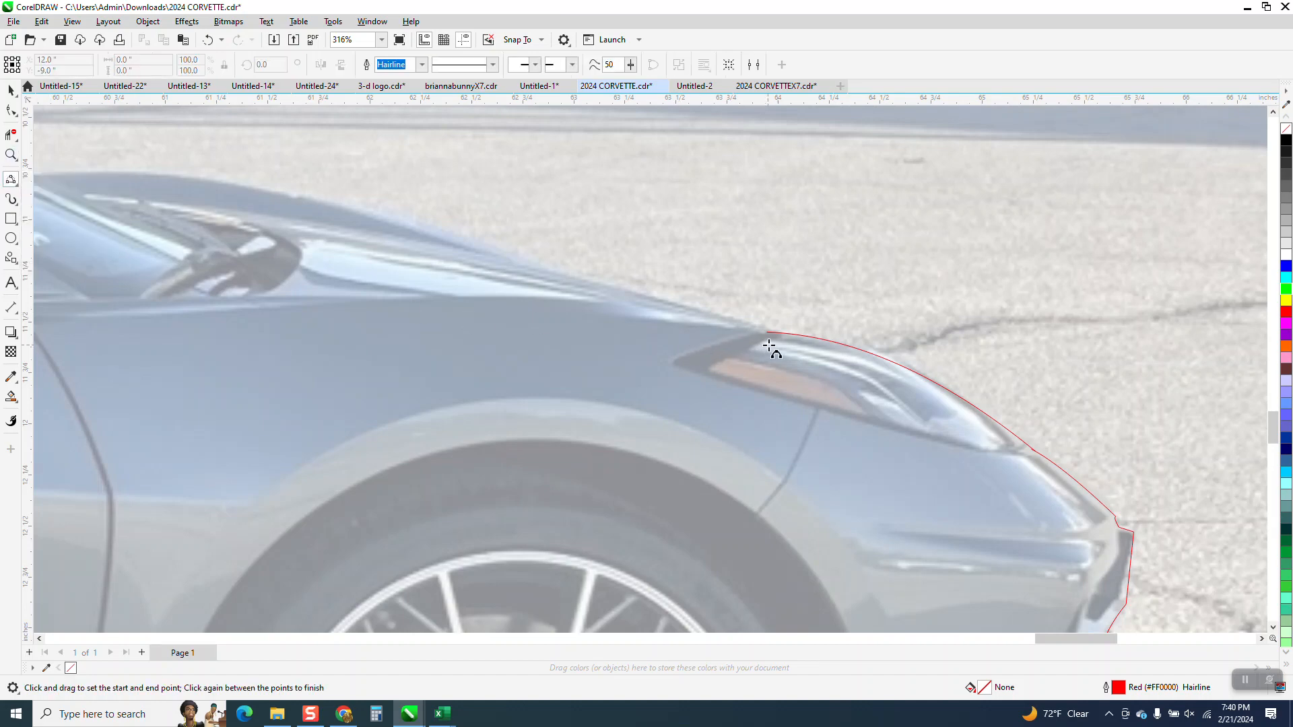
pyautogui.moveTo(774, 336); pyautogui.dragTo(43, 175)
pyautogui.click(505, 259)
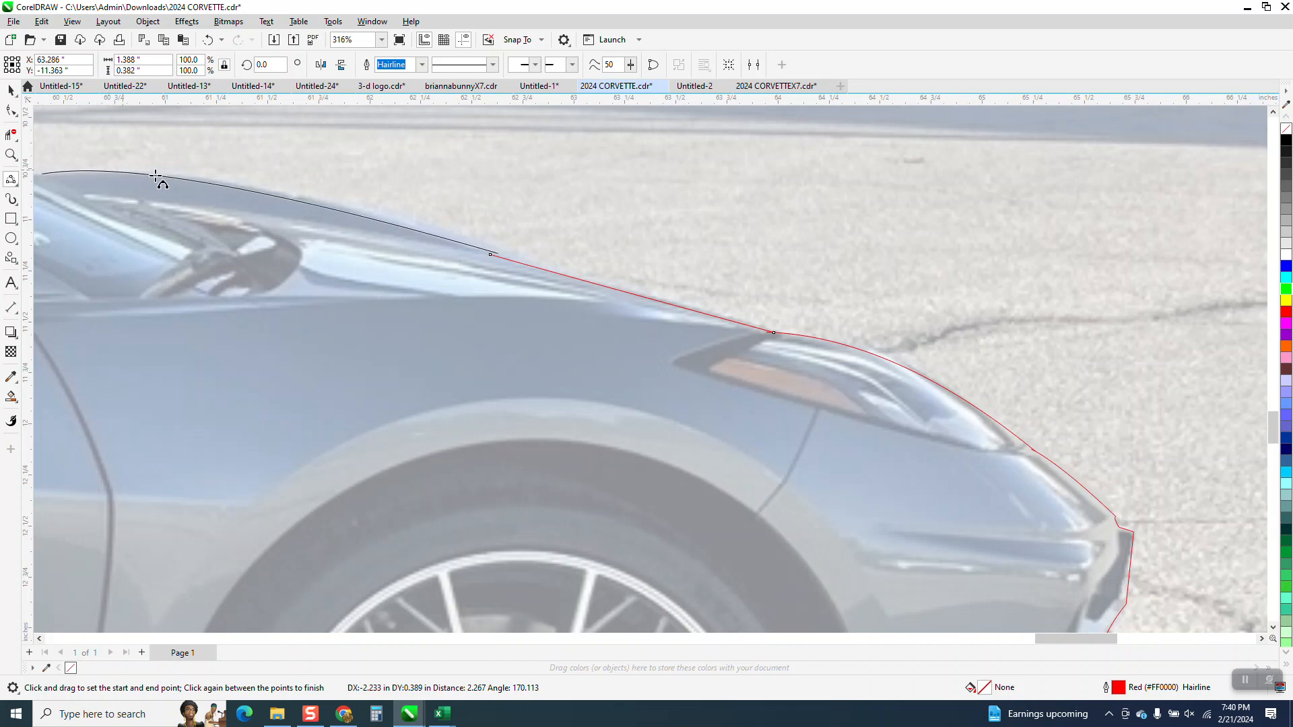
pyautogui.click(192, 183)
# Step: Extend the hood curve with a nearly straight 3-point curve segment along the windshield's edge up to the front of the roof
pyautogui.scroll(-2, 672, 309)
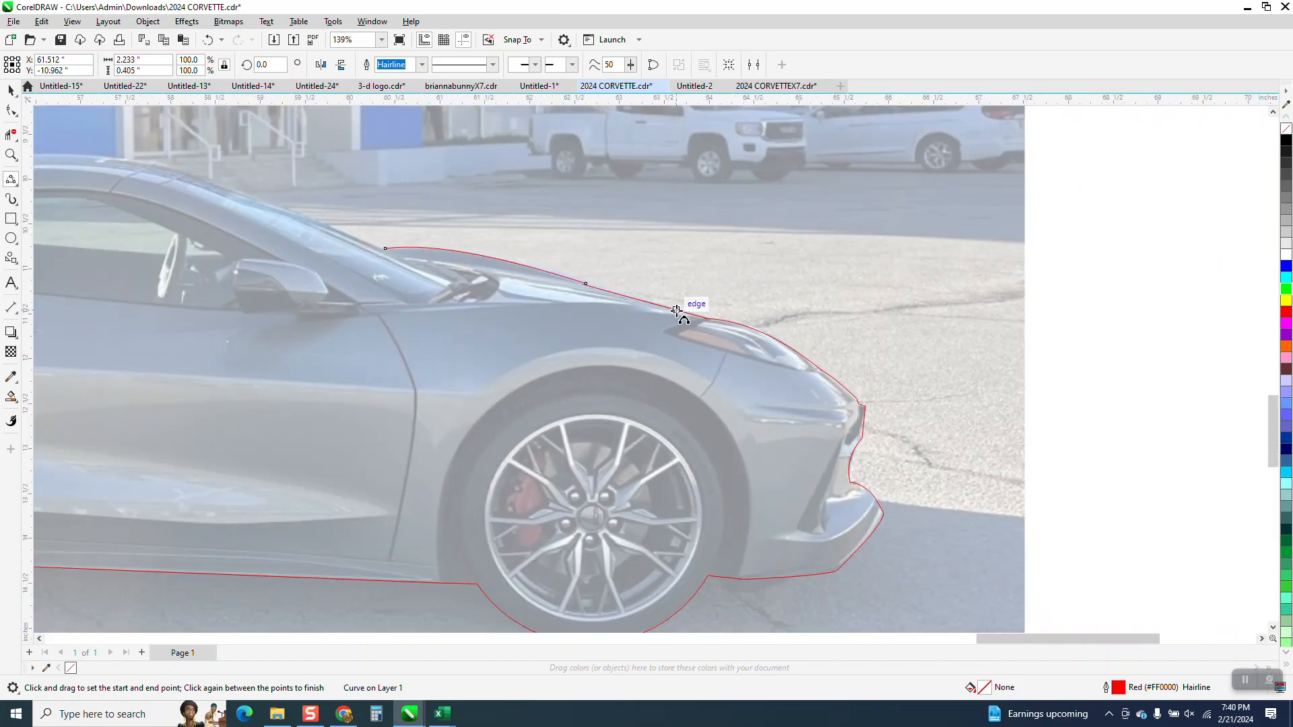
pyautogui.click(12, 155)
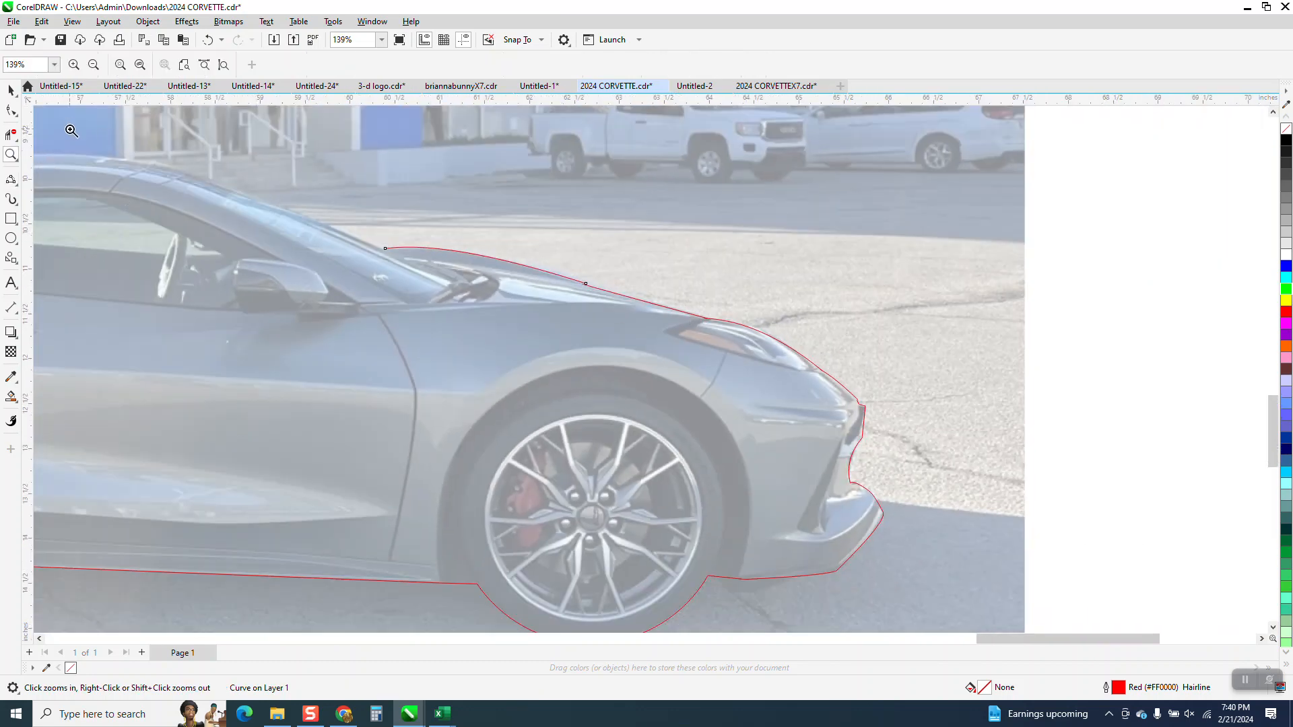
pyautogui.moveTo(711, 413); pyautogui.dragTo(712, 413)
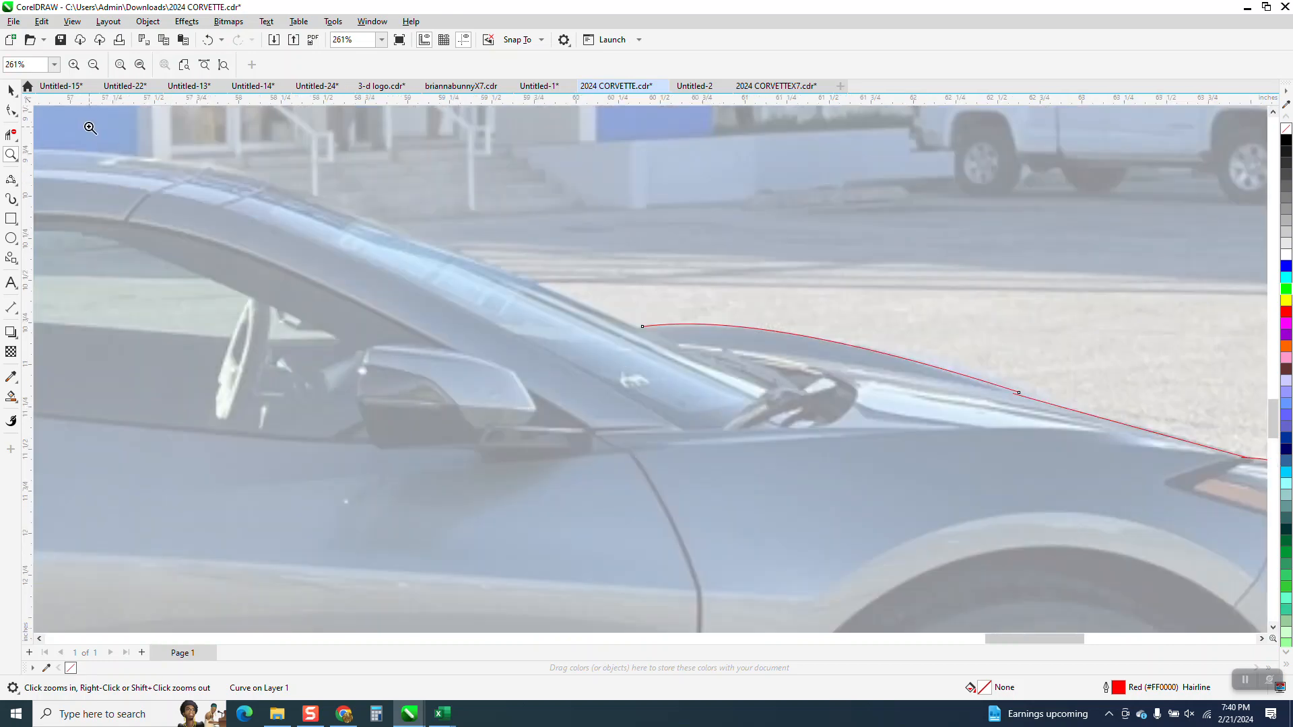
pyautogui.click(18, 191)
pyautogui.click(53, 265)
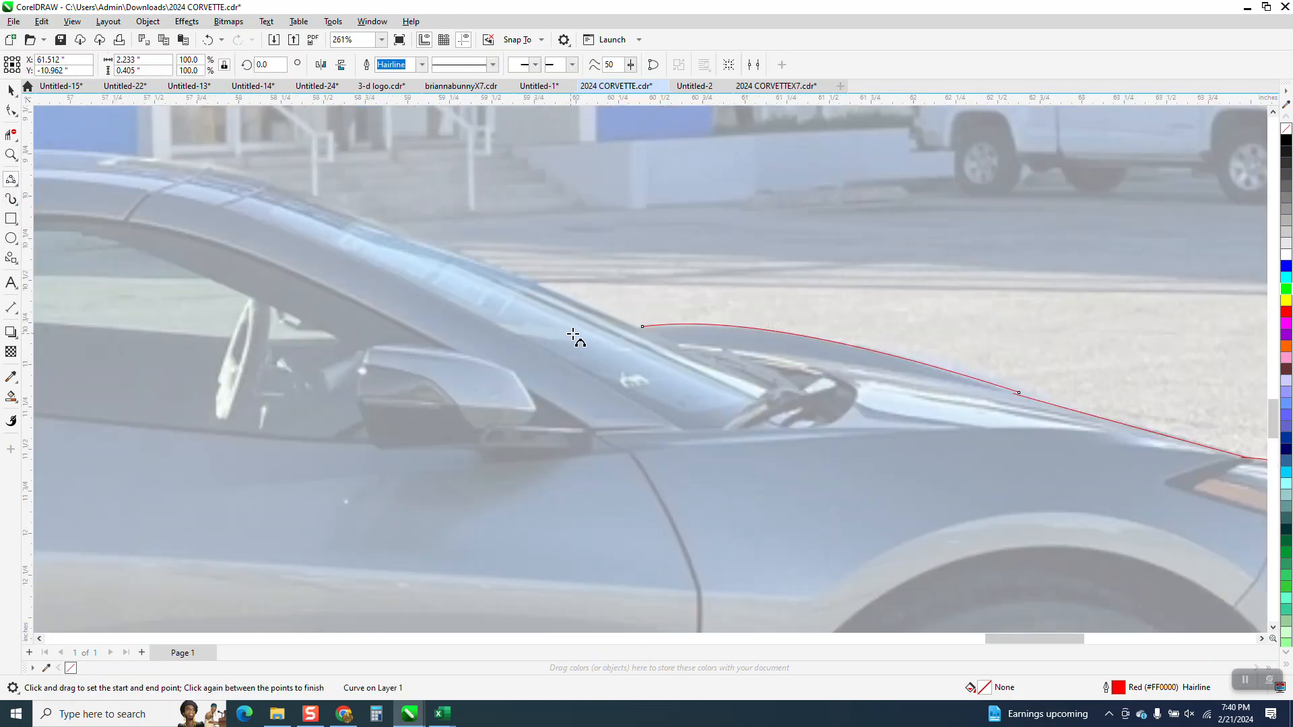
pyautogui.moveTo(640, 329); pyautogui.dragTo(217, 163)
pyautogui.click(366, 208)
pyautogui.scroll(-3, 623, 294)
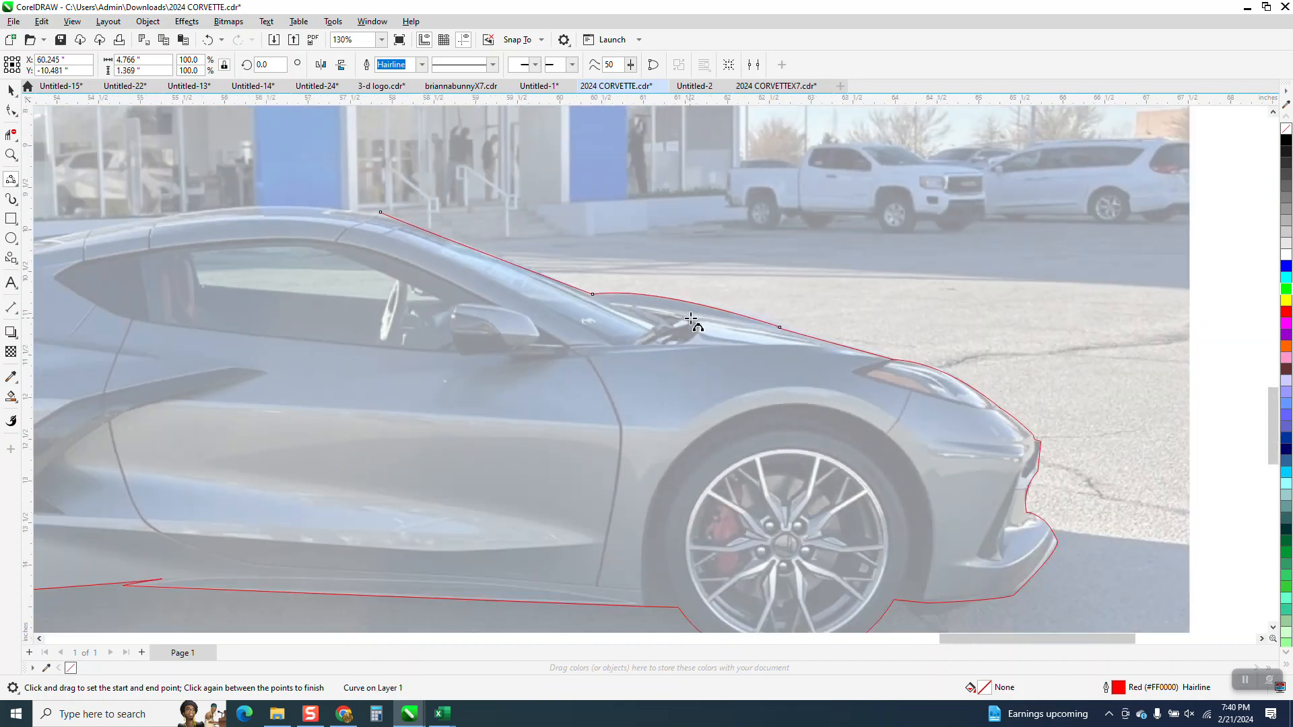
pyautogui.click(12, 155)
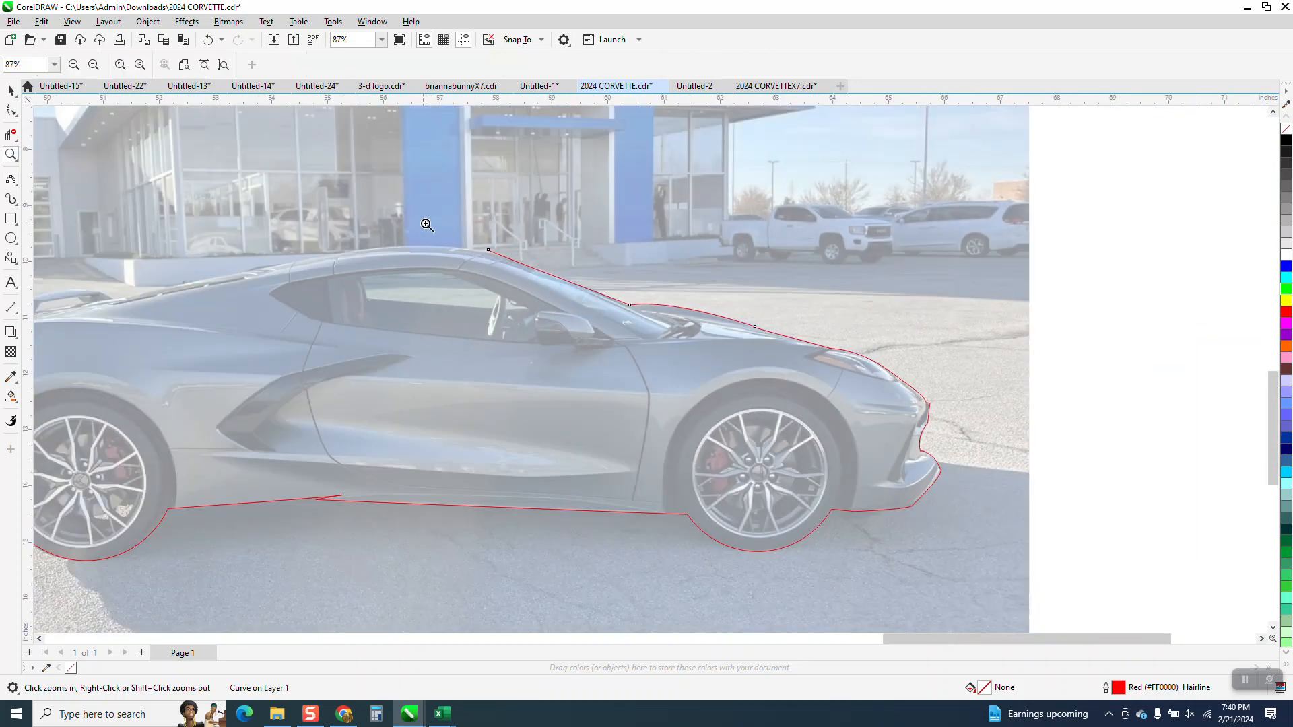
# Step: Adjust the windshield segment's curvature near the roof by shifting its control point slightly
pyautogui.click(612, 317)
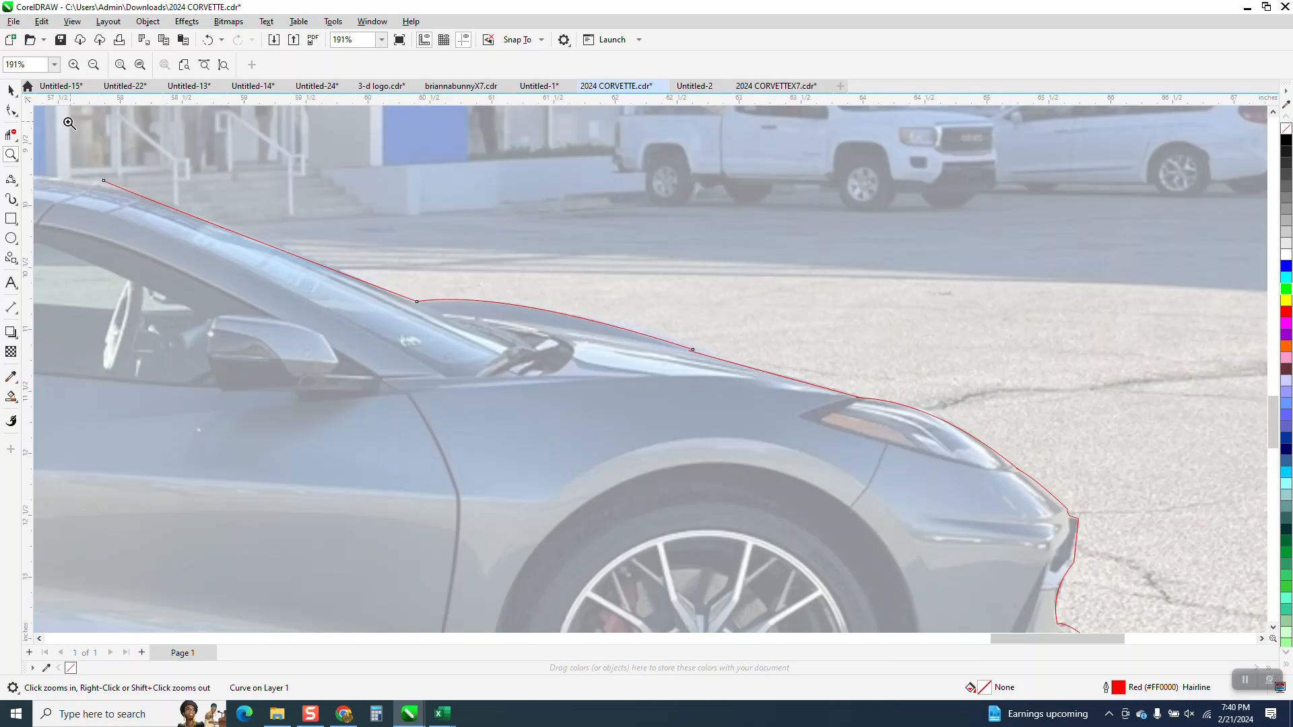
pyautogui.click(16, 111)
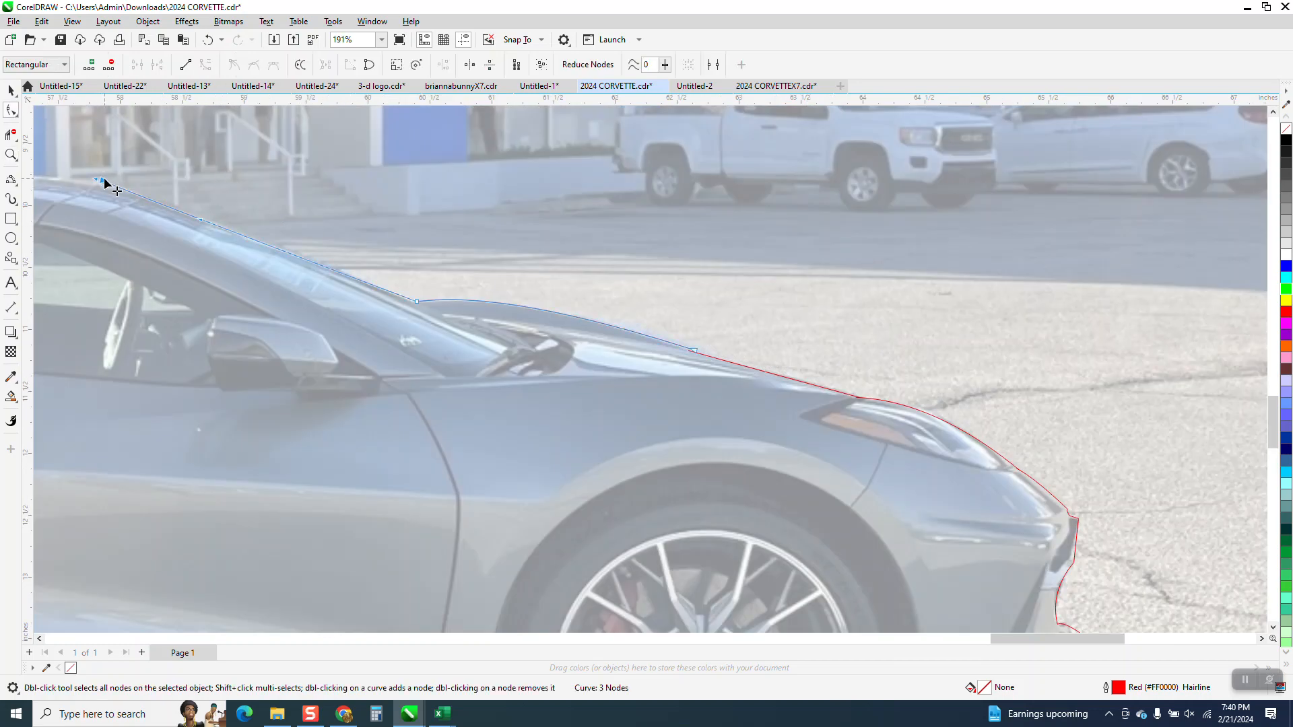
pyautogui.moveTo(204, 221); pyautogui.dragTo(219, 222)
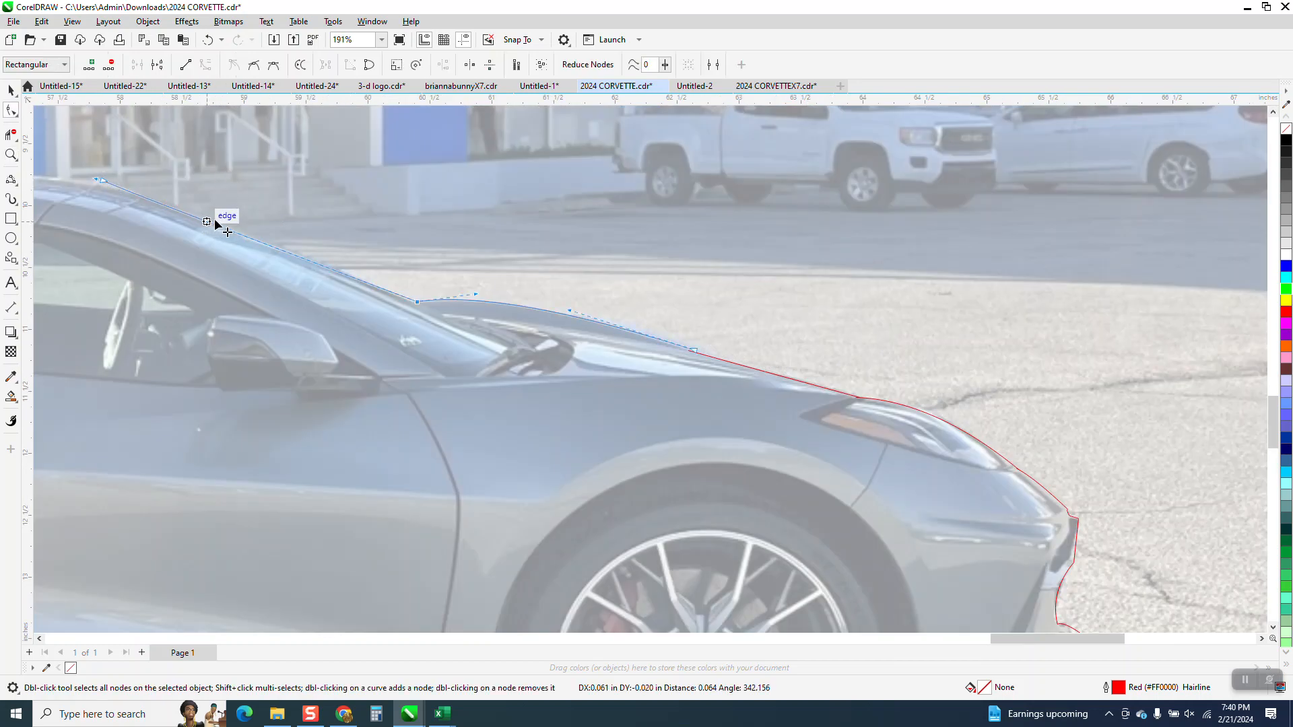
# Step: Trace the roofline from the windshield's upper end to the rear of the roof with a 3-point curve about 4.25 inches wide
pyautogui.scroll(-3, 564, 290)
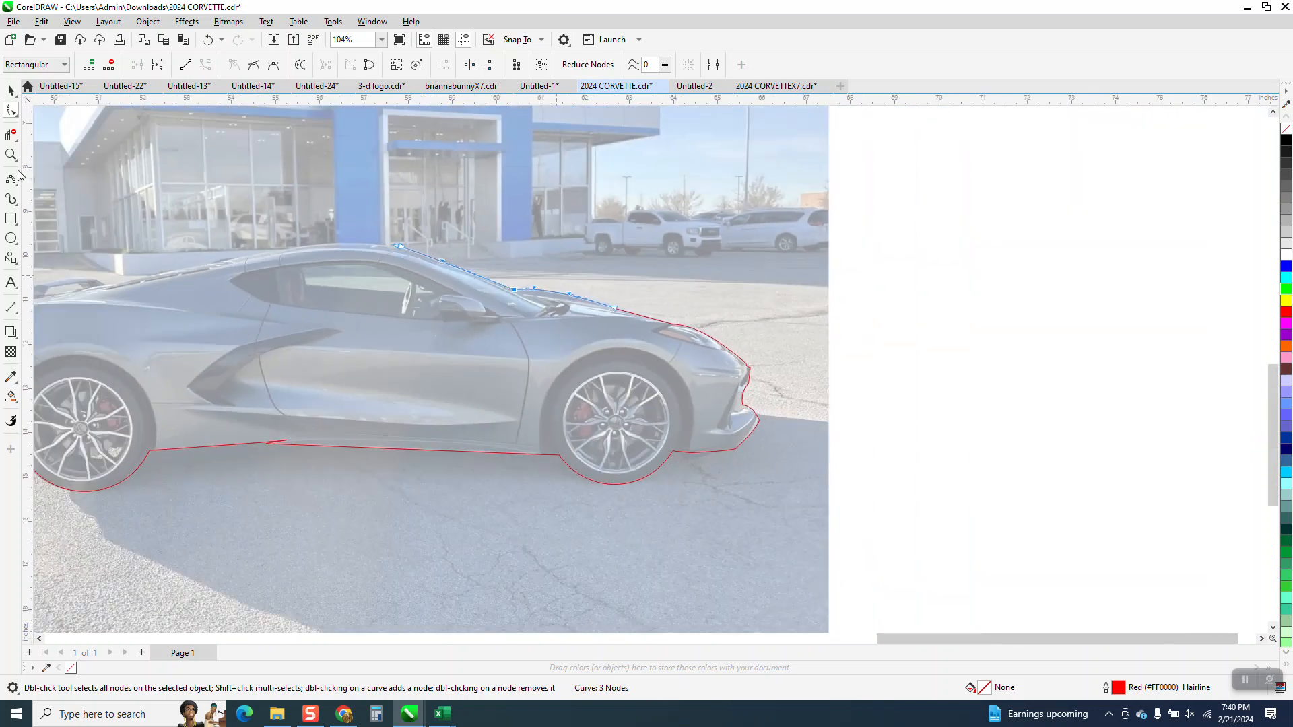
pyautogui.click(10, 155)
pyautogui.moveTo(553, 353); pyautogui.dragTo(553, 353)
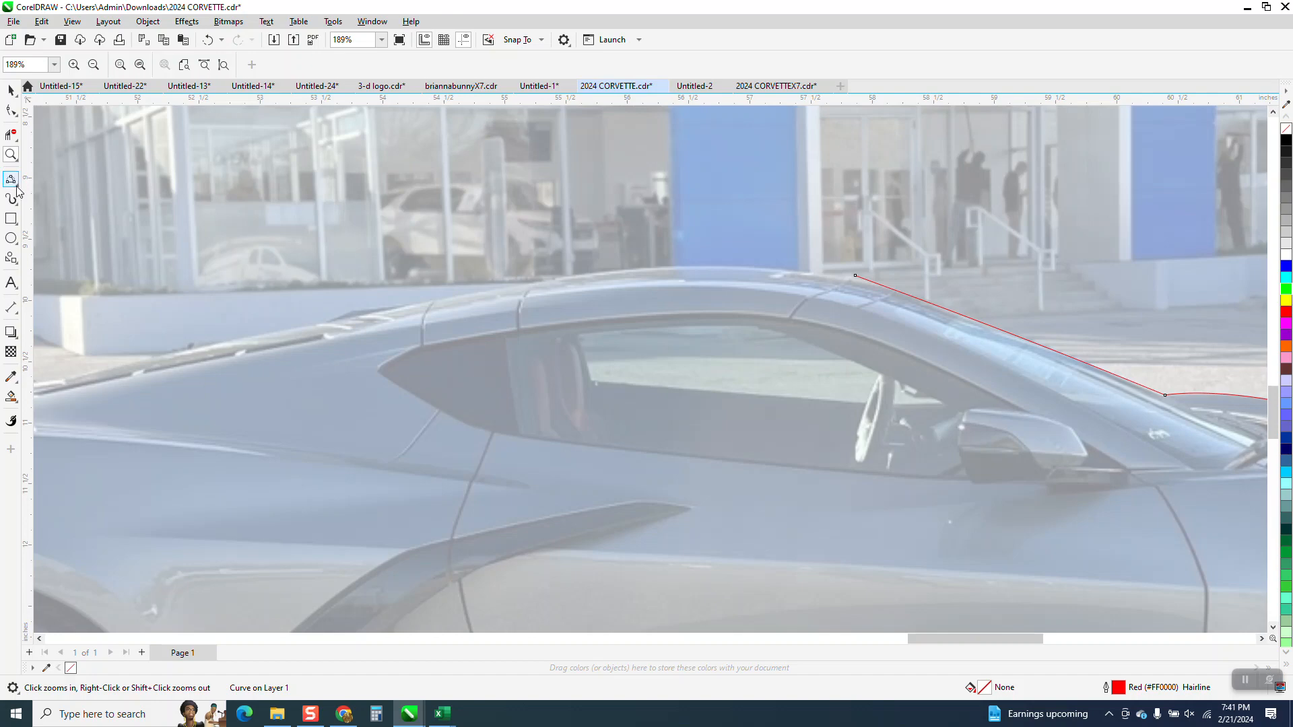
pyautogui.click(17, 188)
pyautogui.click(68, 268)
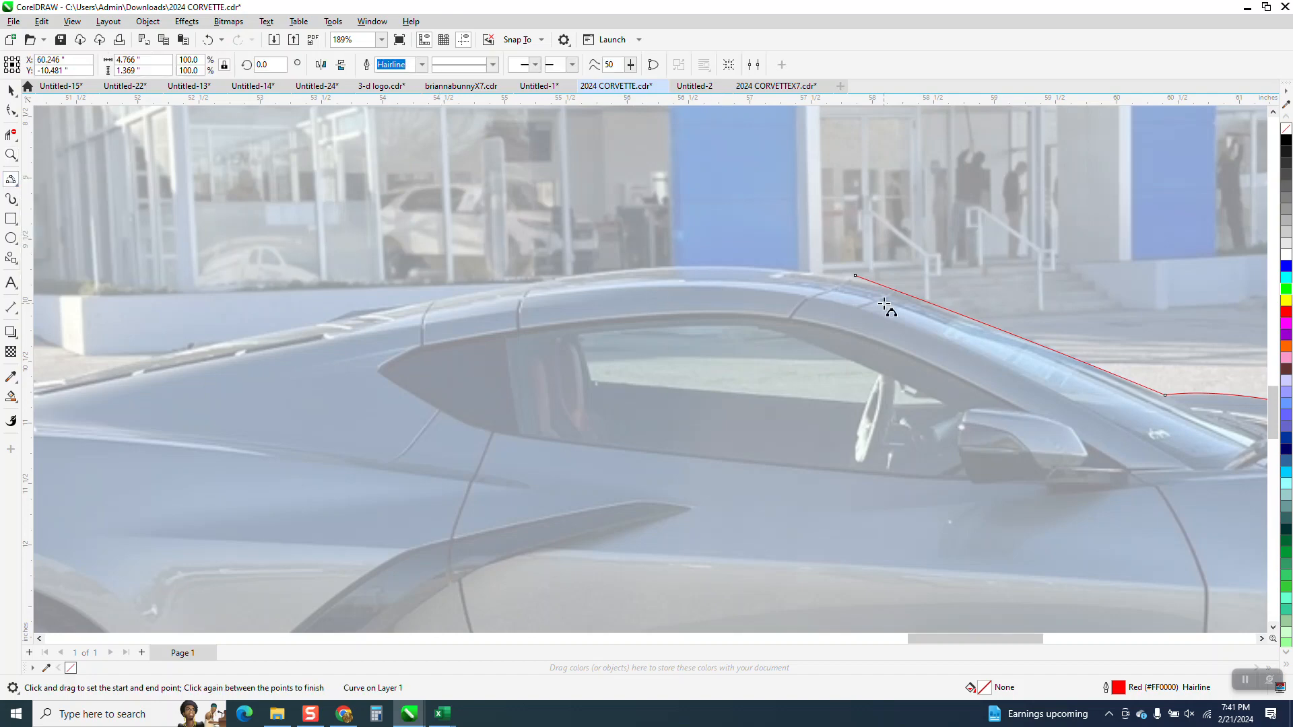
pyautogui.moveTo(847, 272); pyautogui.dragTo(328, 324)
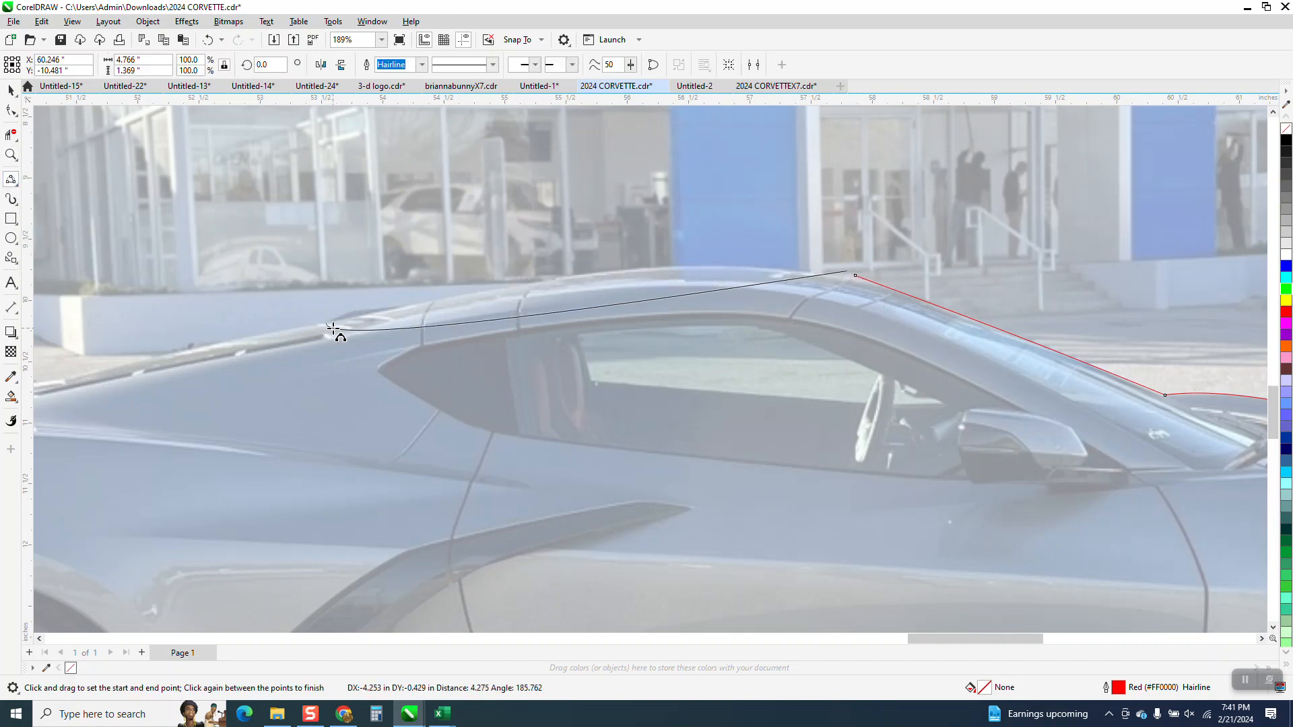
pyautogui.click(594, 277)
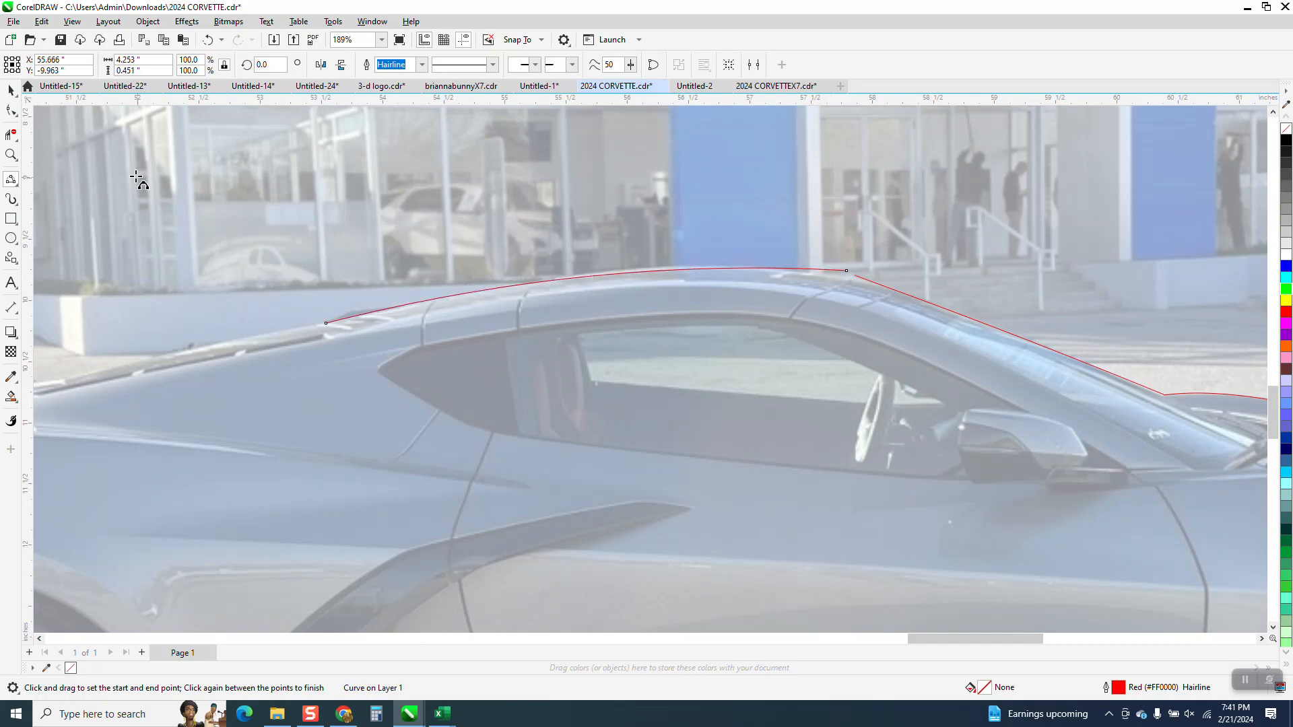
# Step: Move the roof curve's front end node onto the upper end node of the windshield segment
pyautogui.click(11, 156)
pyautogui.moveTo(815, 256); pyautogui.dragTo(912, 338)
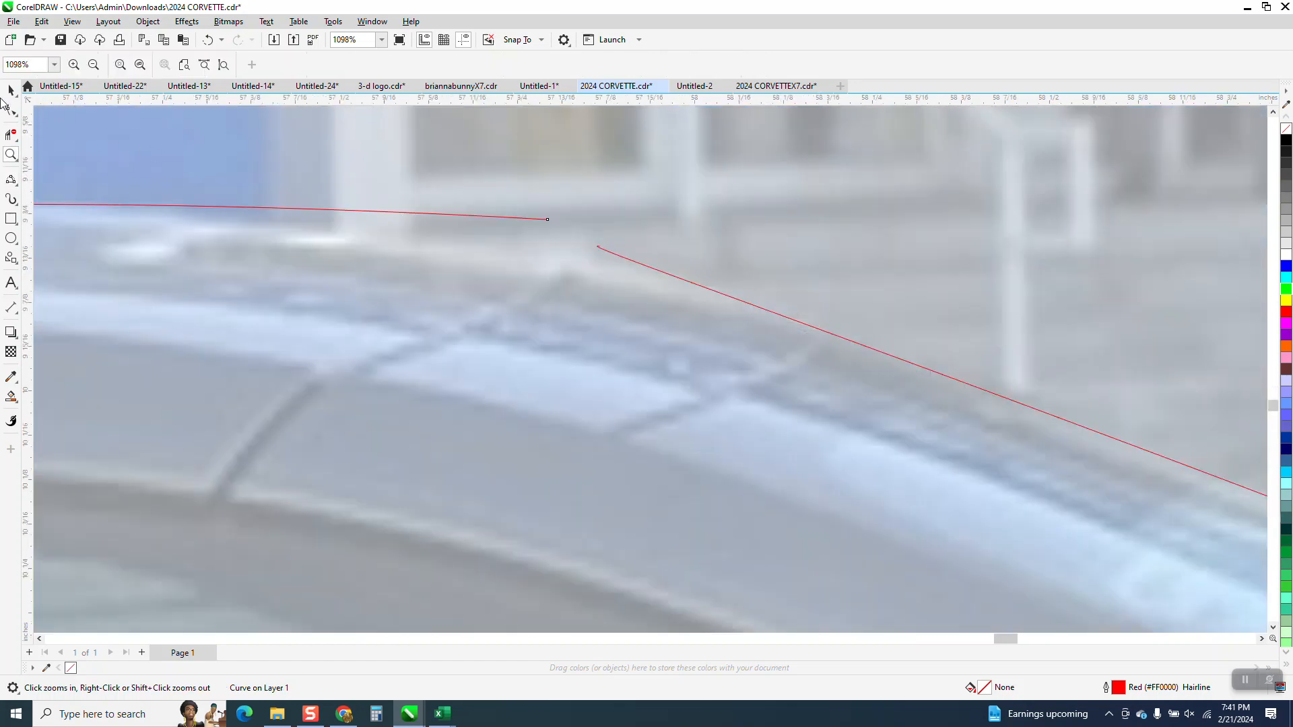
pyautogui.press('F10')
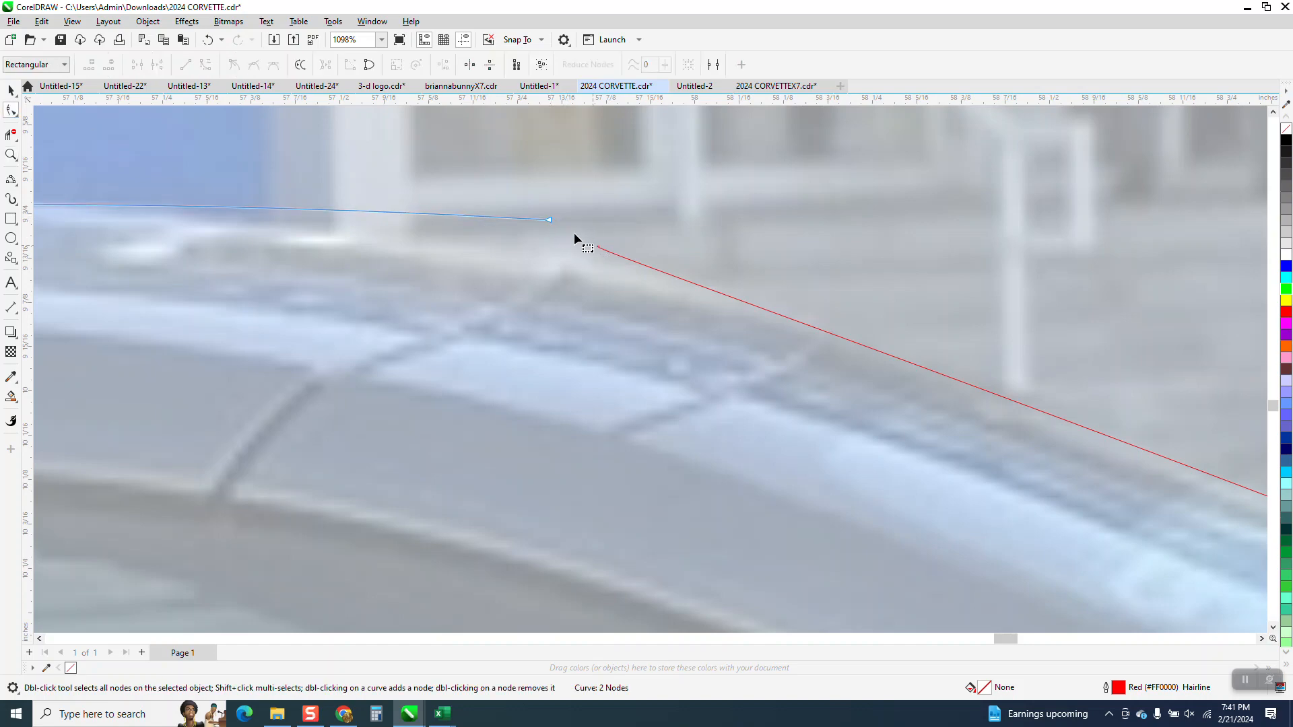
pyautogui.moveTo(550, 220); pyautogui.dragTo(599, 248)
pyautogui.scroll(-1, 626, 242)
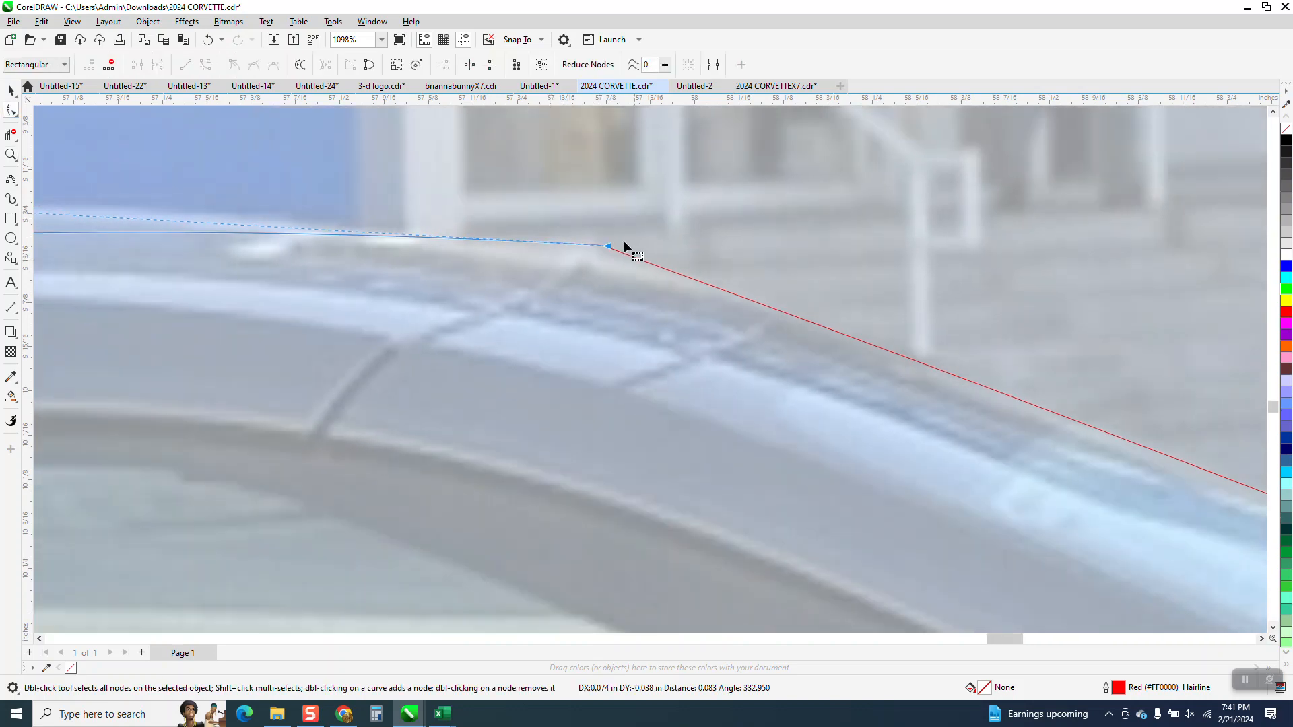
# Step: Extend the outline from the roof curve's rear end down the sloping rear deck with a straight 2-point line
pyautogui.scroll(-1, 631, 236)
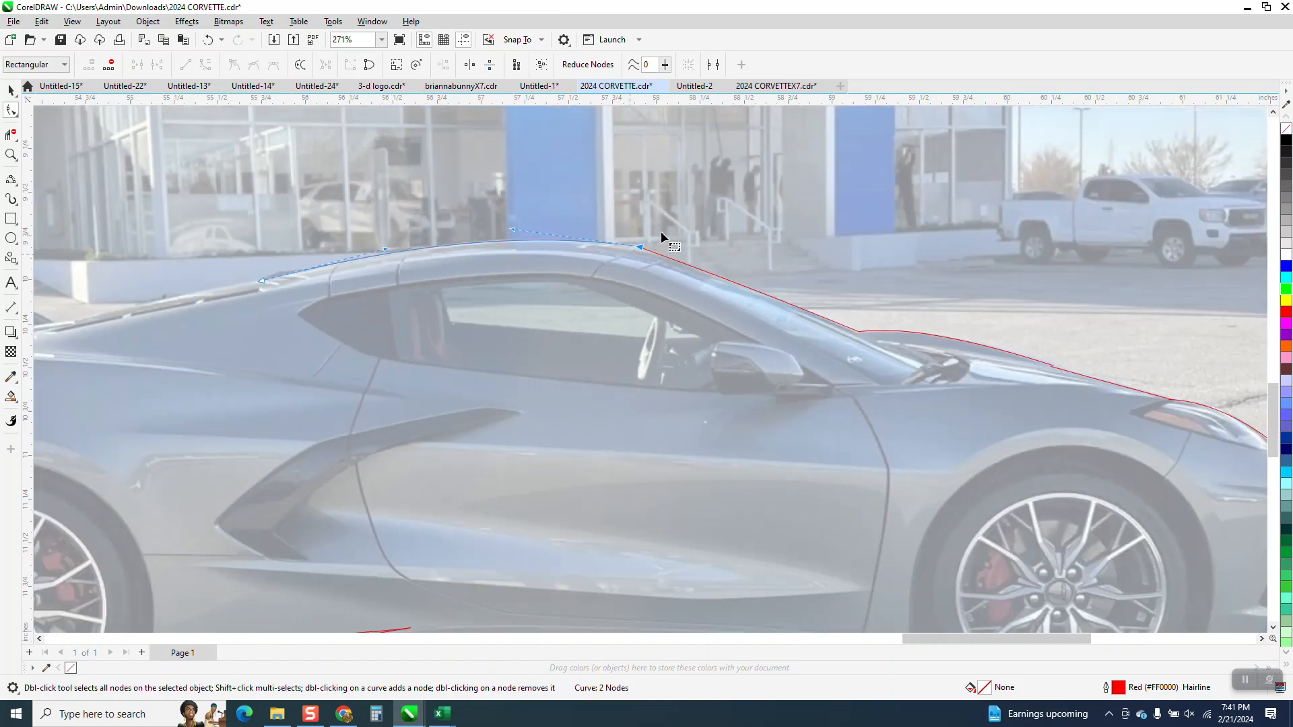
pyautogui.scroll(-2, 652, 229)
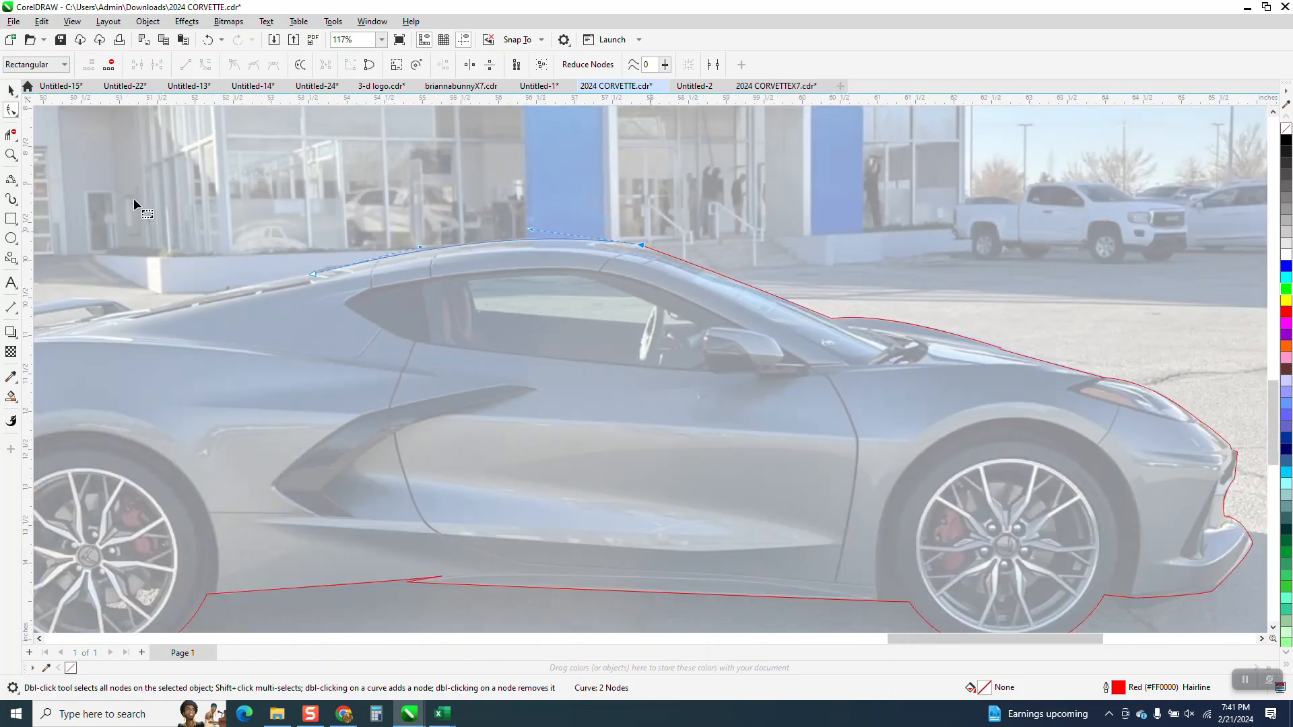
pyautogui.click(10, 155)
pyautogui.moveTo(522, 392); pyautogui.dragTo(521, 392)
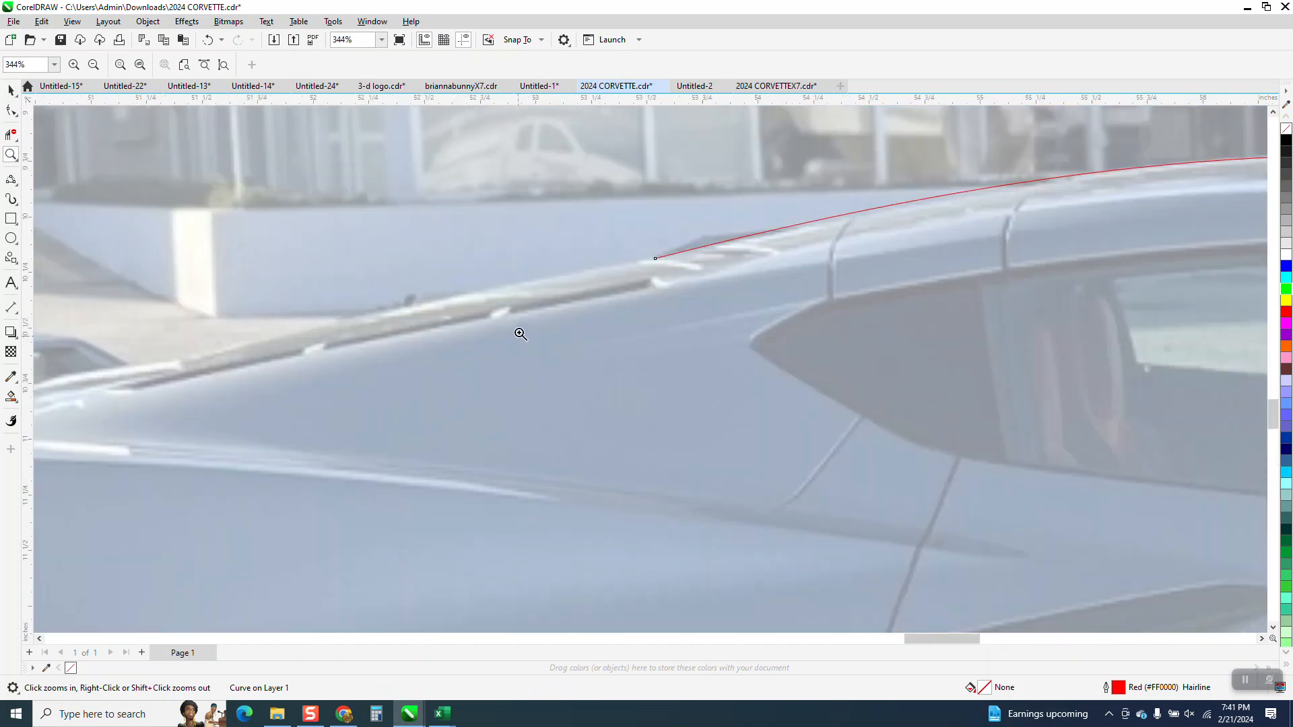
pyautogui.click(16, 184)
pyautogui.click(65, 195)
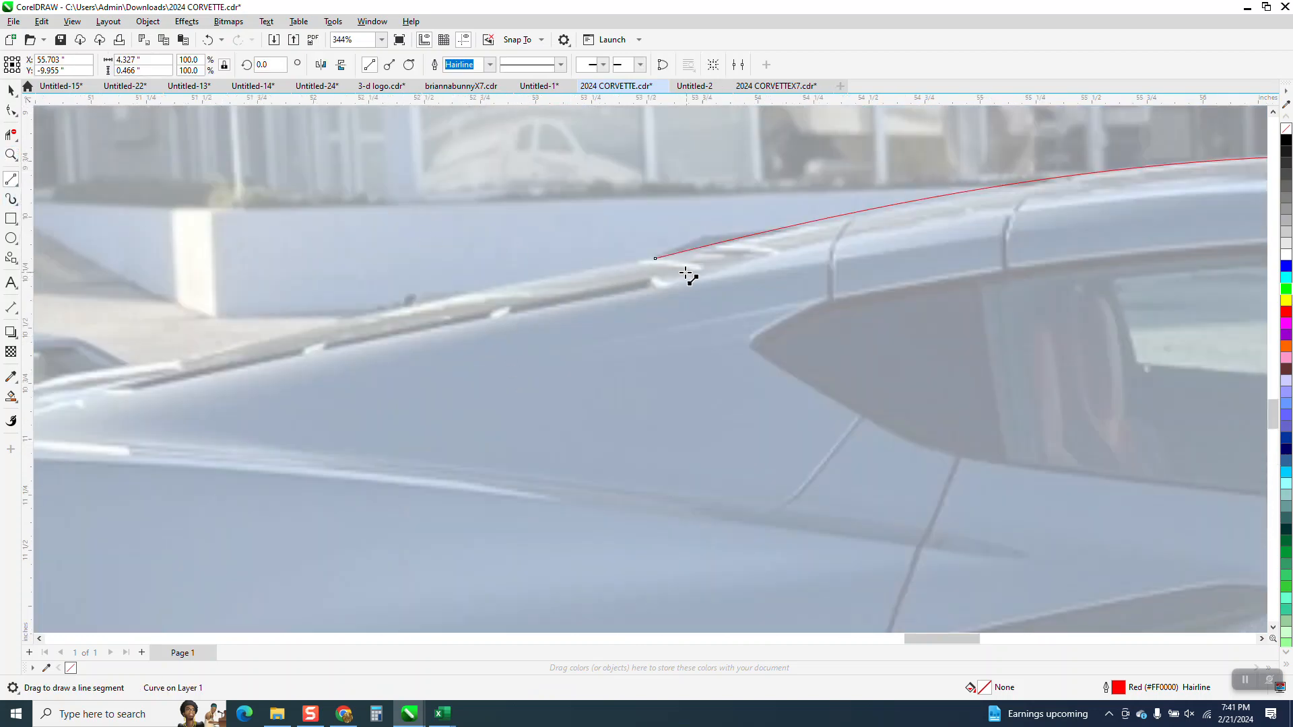
pyautogui.moveTo(655, 258); pyautogui.dragTo(188, 358)
# Step: Continue the outline with two short straight lines to the foot of the spoiler and up to its front corner
pyautogui.scroll(-3, 639, 262)
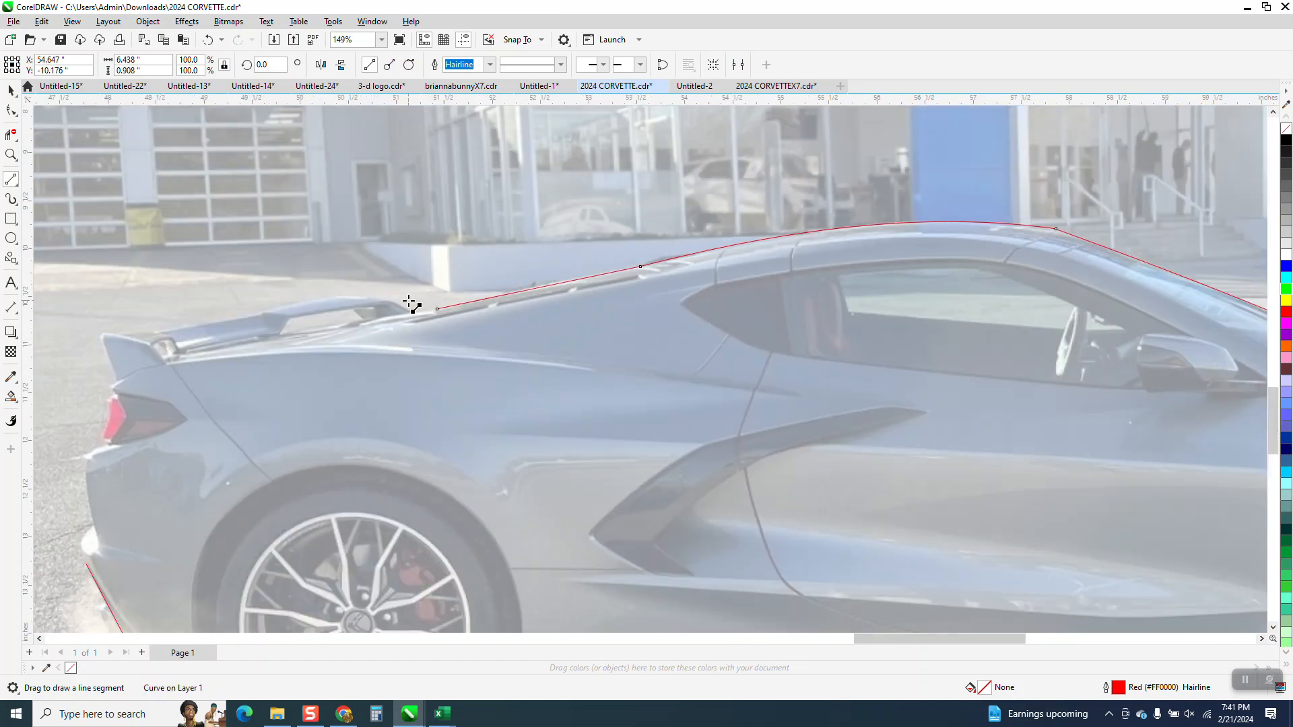
pyautogui.click(11, 155)
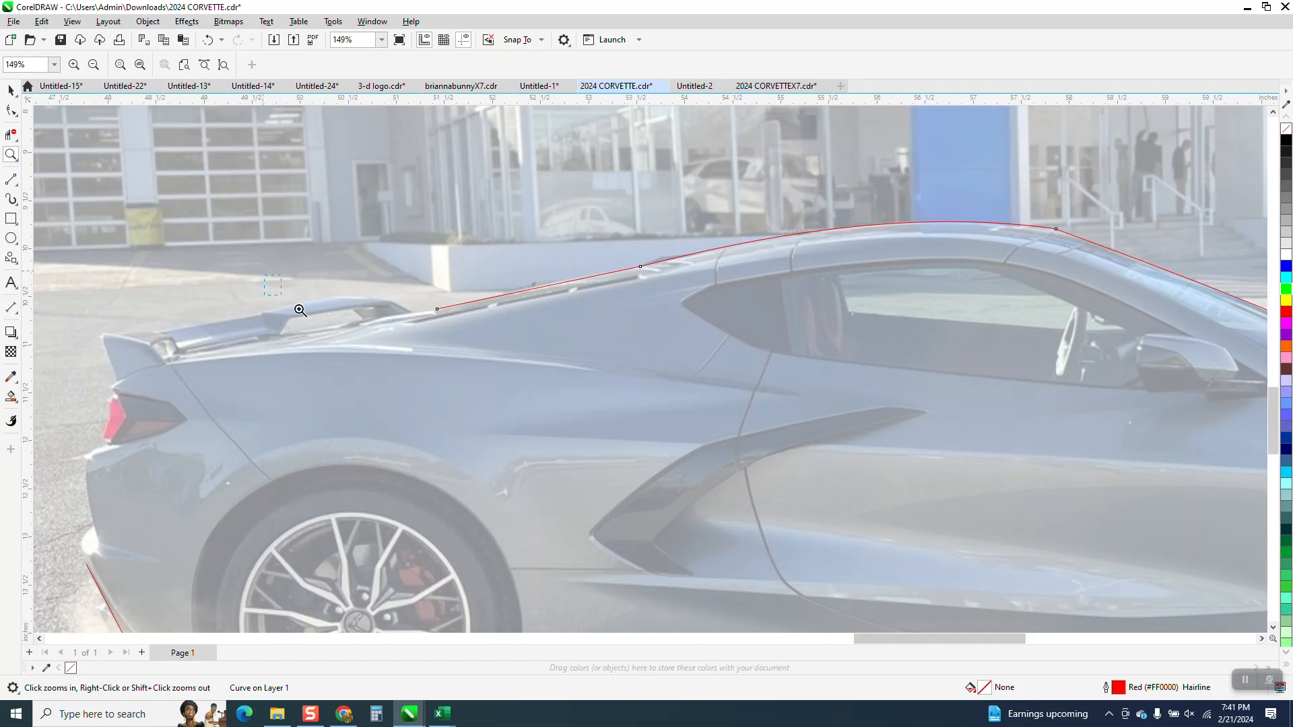
pyautogui.moveTo(300, 310); pyautogui.dragTo(632, 408)
pyautogui.click(11, 179)
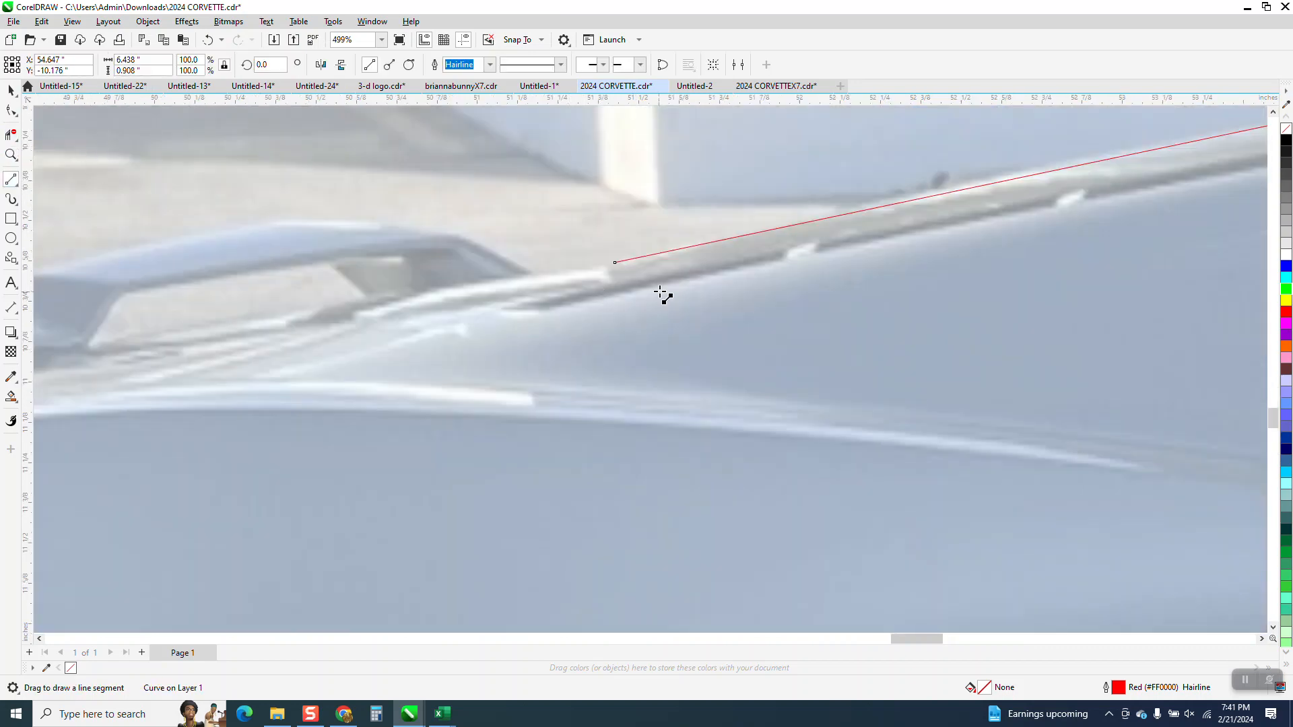
pyautogui.moveTo(615, 262); pyautogui.dragTo(456, 232)
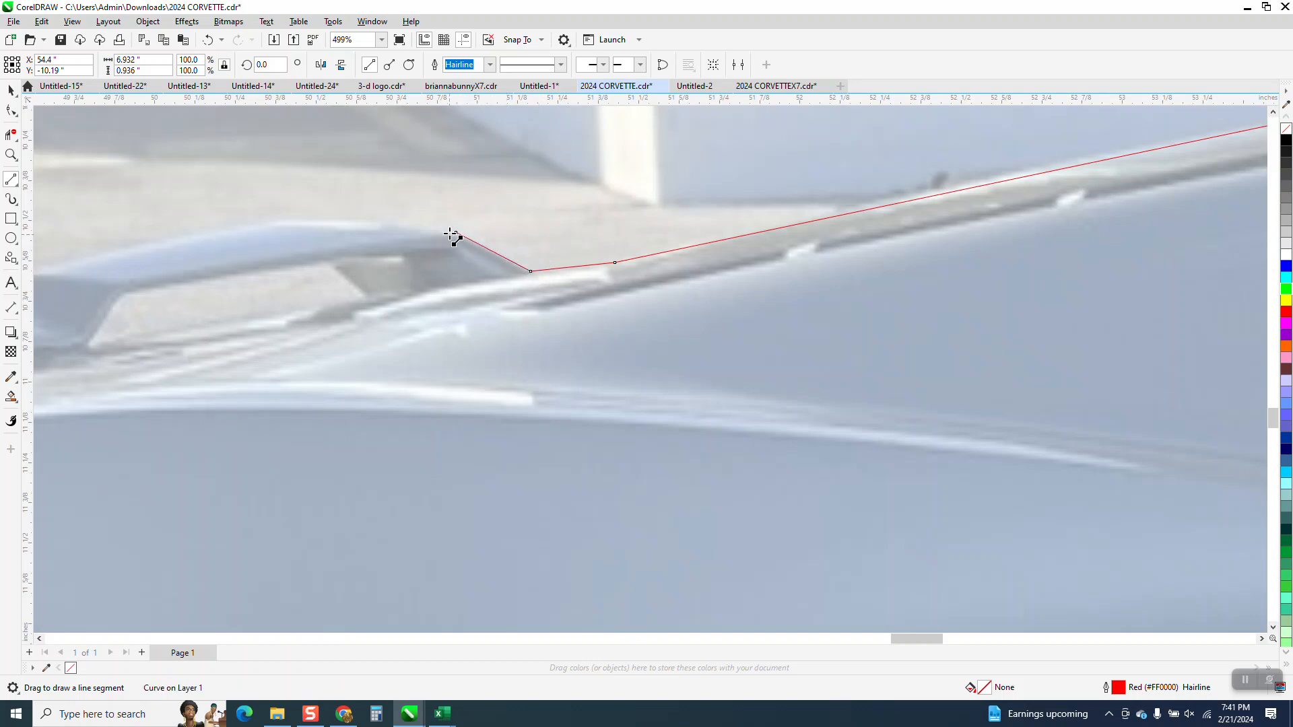
# Step: Trace the spoiler's raised upper edge with two 3-point curves, the second about 0.79 inches wide
pyautogui.click(18, 188)
pyautogui.click(51, 266)
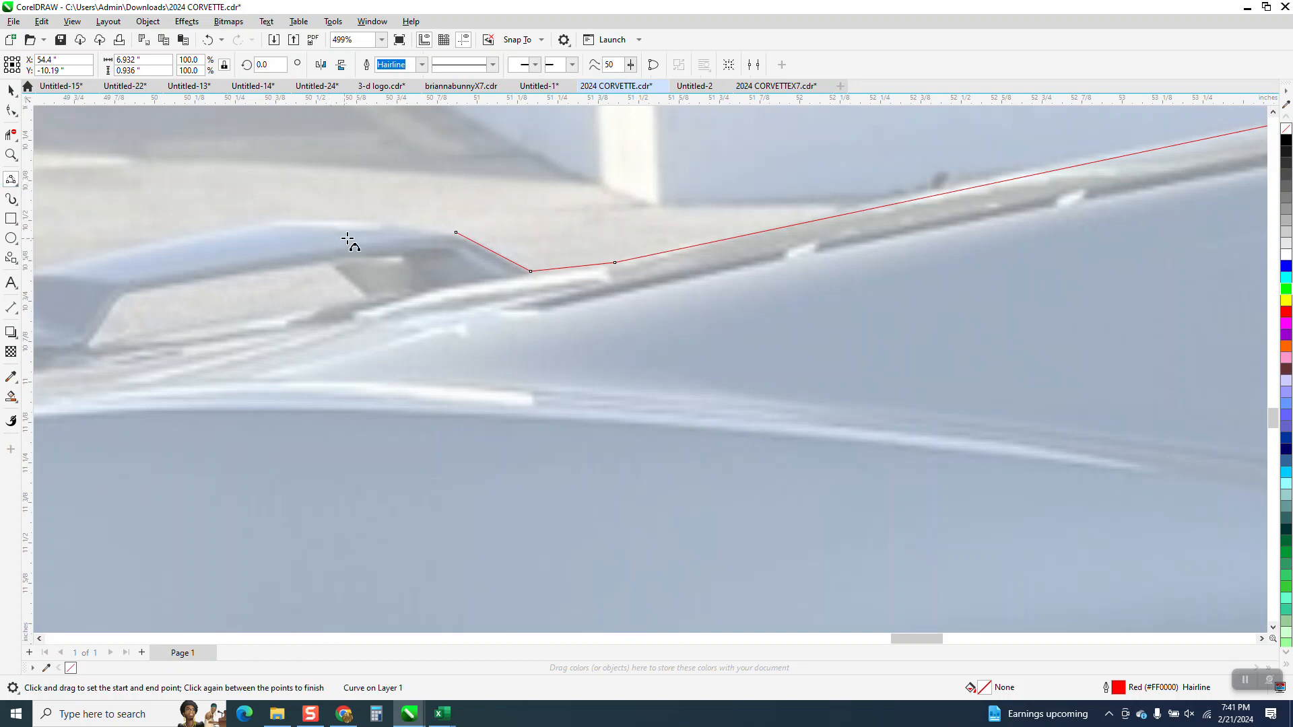
pyautogui.moveTo(453, 229); pyautogui.dragTo(278, 221)
pyautogui.click(337, 217)
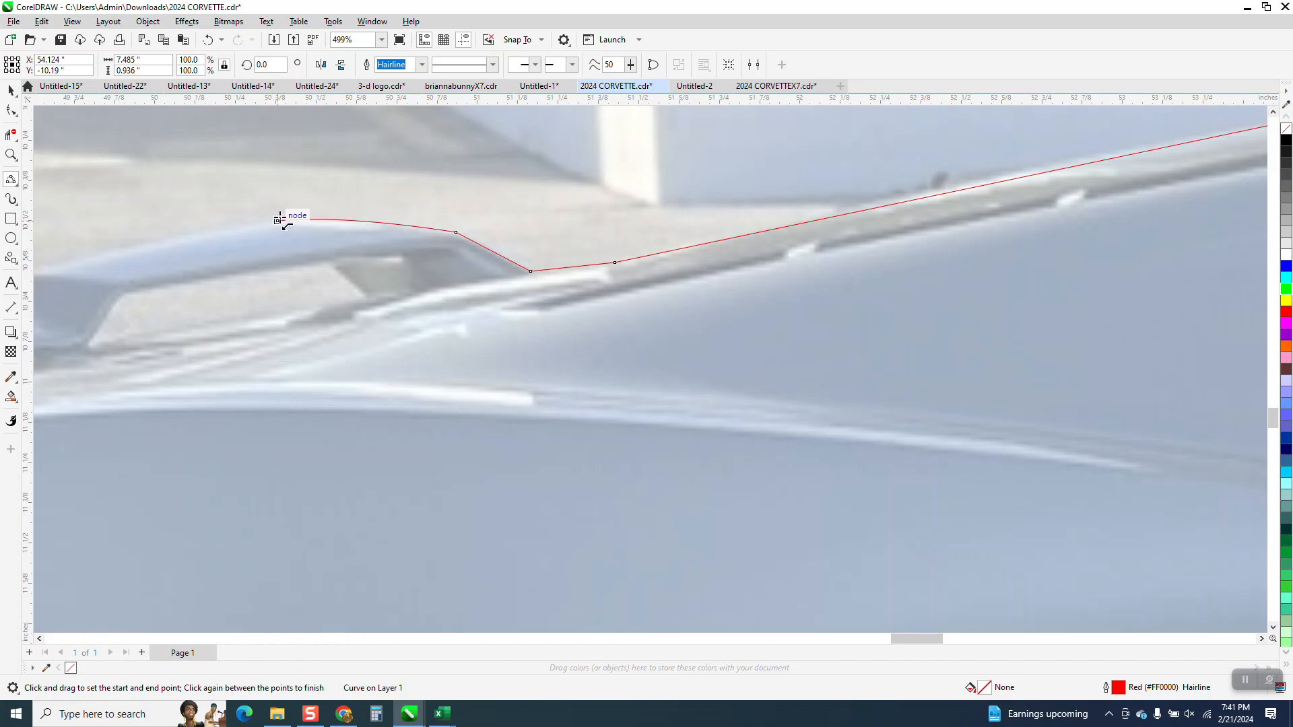
pyautogui.scroll(-1, 369, 221)
pyautogui.moveTo(309, 220); pyautogui.dragTo(146, 255)
pyautogui.click(208, 194)
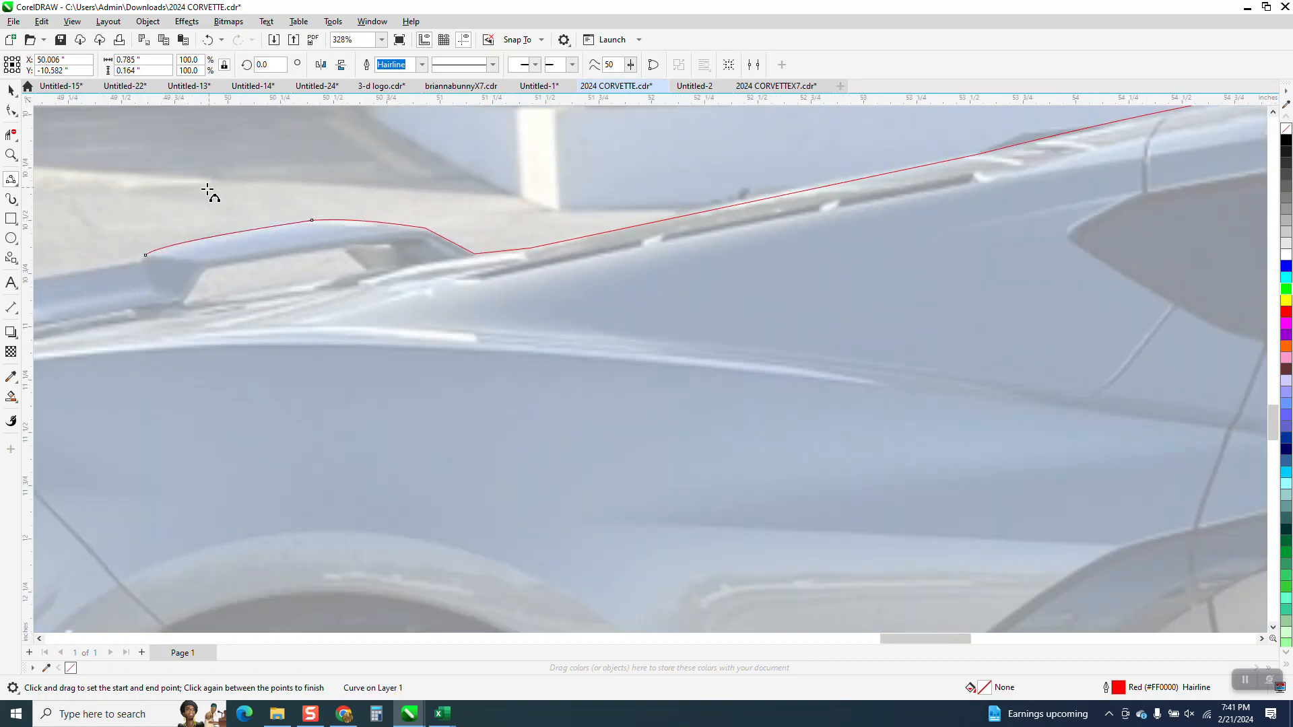
pyautogui.scroll(-2, 208, 195)
pyautogui.click(10, 154)
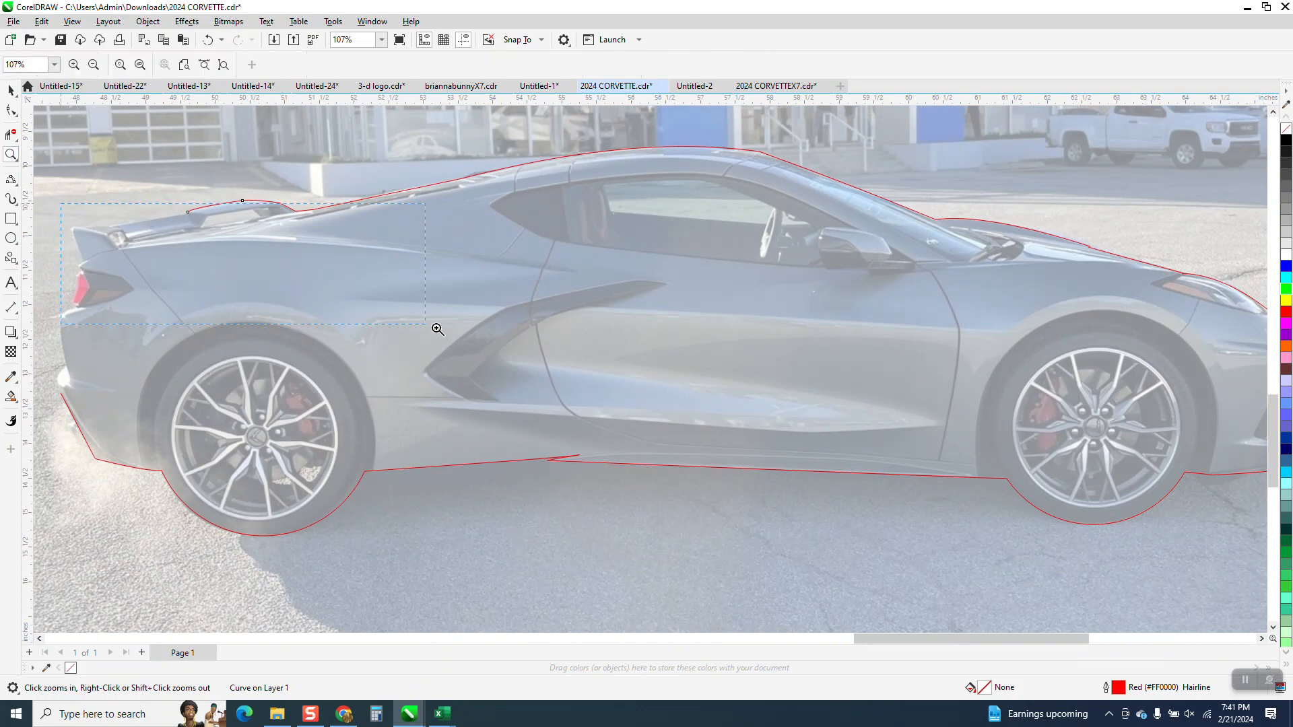
pyautogui.moveTo(438, 329); pyautogui.dragTo(438, 329)
pyautogui.click(11, 179)
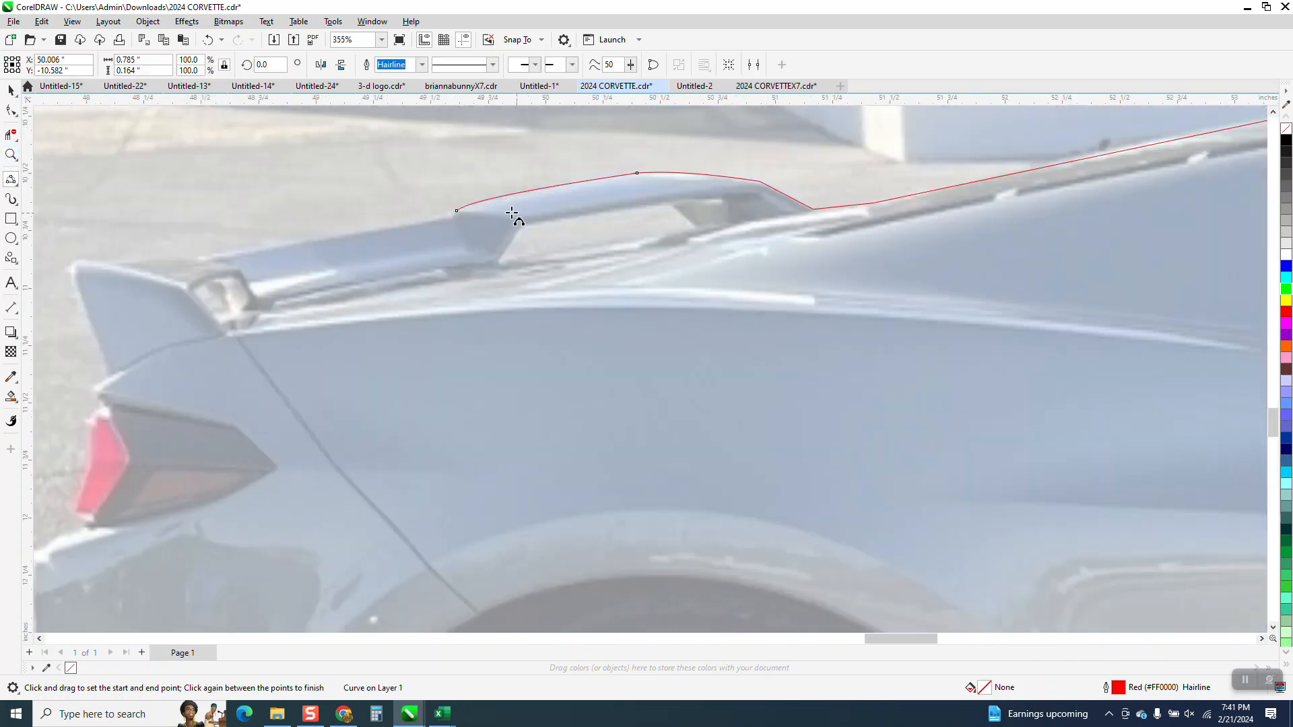
pyautogui.moveTo(450, 210); pyautogui.dragTo(122, 266)
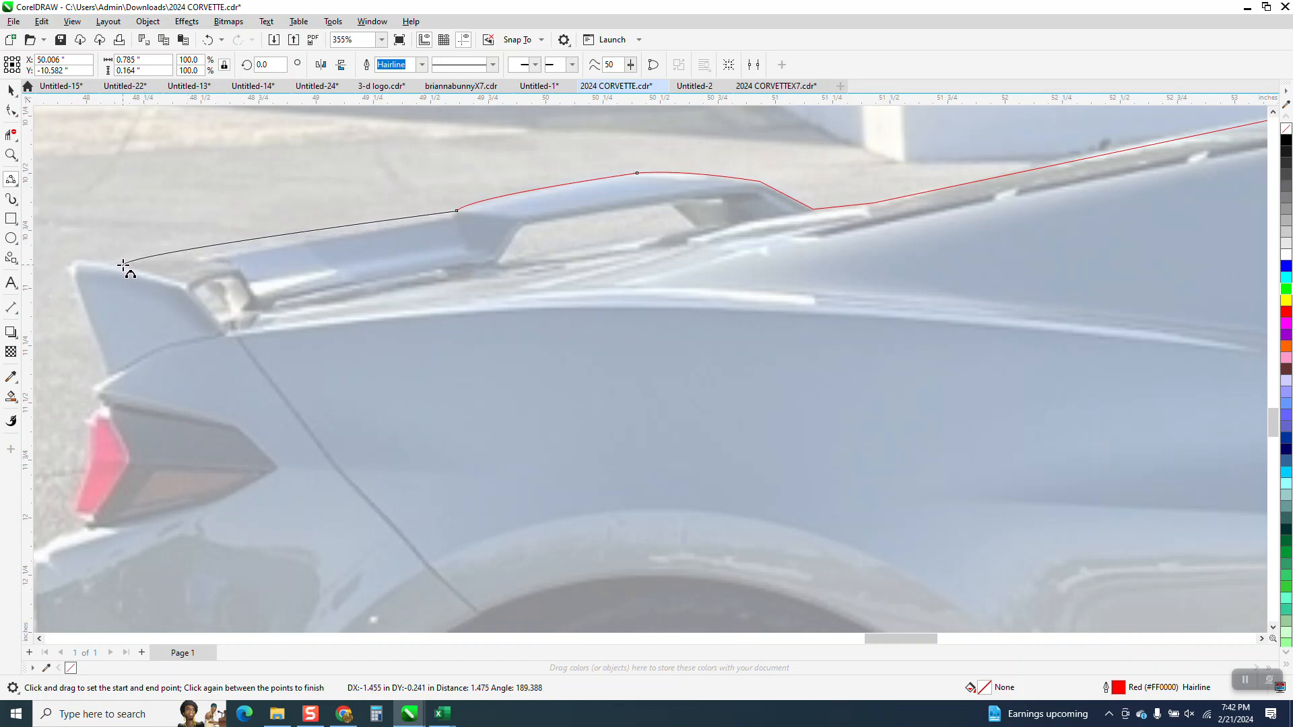
pyautogui.click(124, 264)
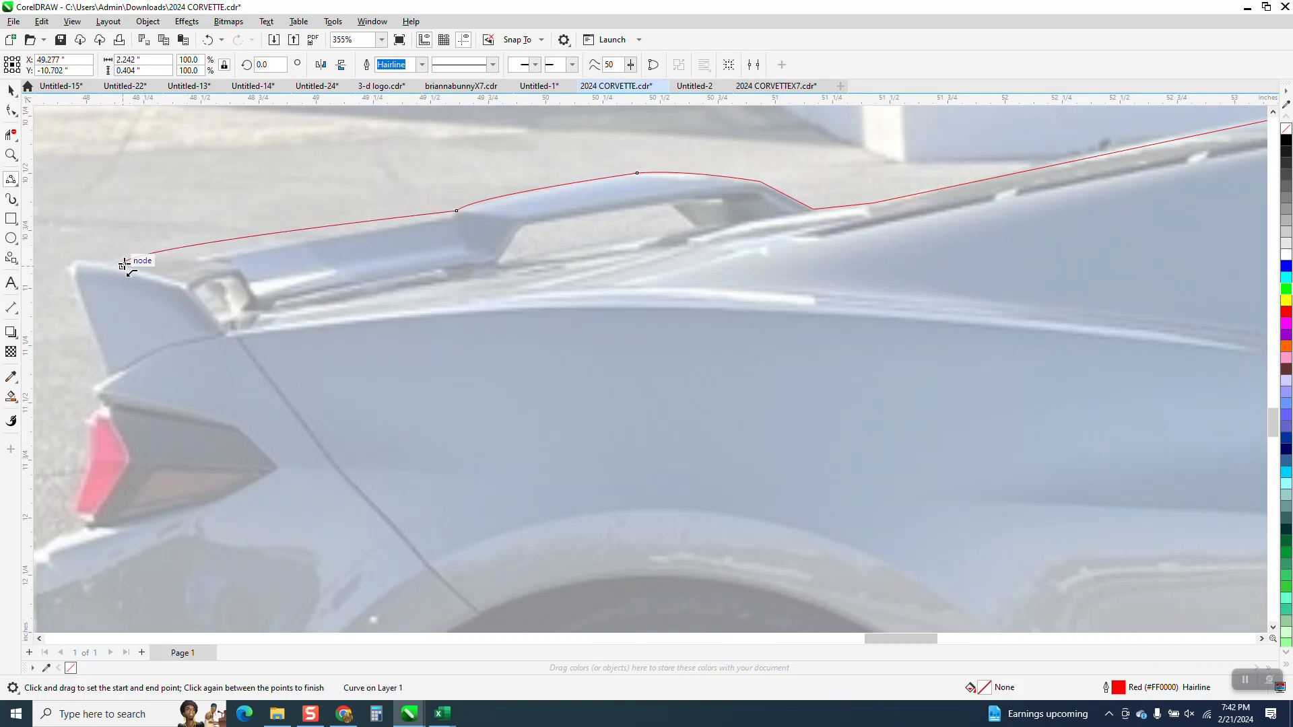
pyautogui.click(208, 40)
# Step: Trace the spoiler's rear section with a nearly straight 3-point curve to the end plate, and undo the extra curve around its tip
pyautogui.moveTo(457, 211); pyautogui.dragTo(82, 260)
pyautogui.click(128, 267)
pyautogui.click(103, 267)
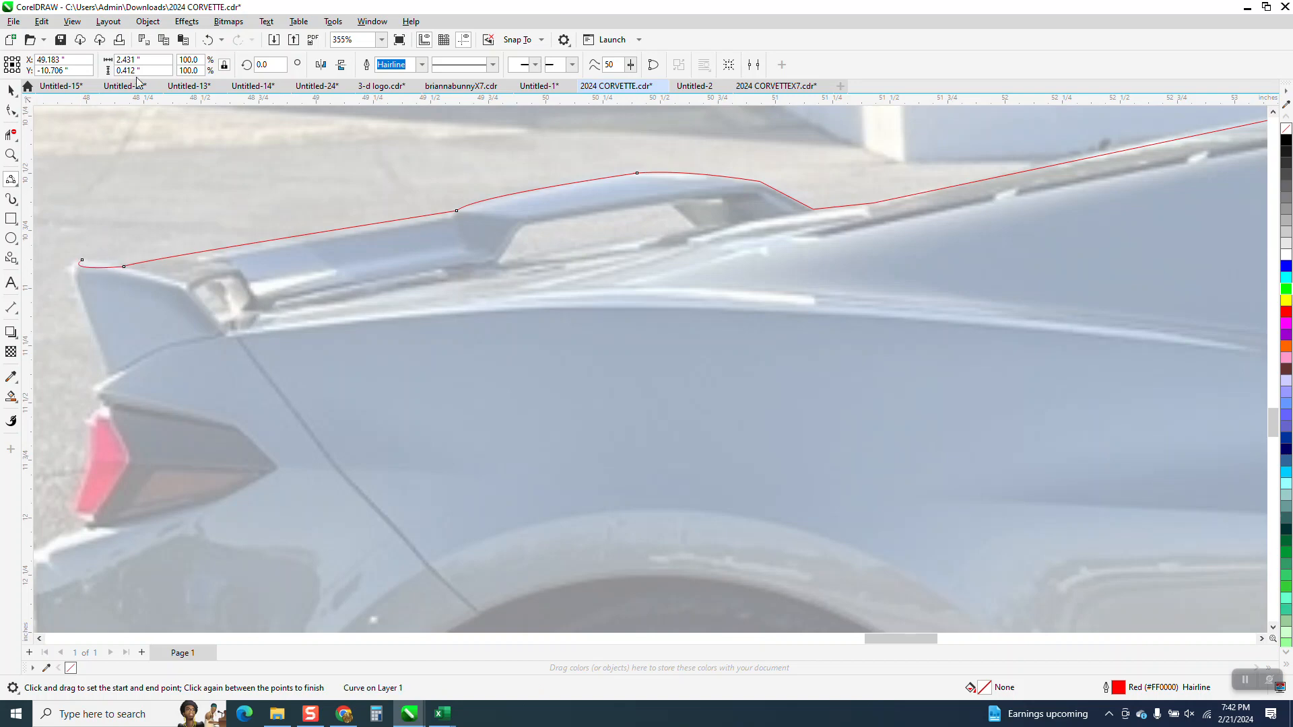
pyautogui.click(208, 40)
# Step: Trace the top of the spoiler's end plate with a straight segment and a small rounded 3-point curve around its tip
pyautogui.click(10, 156)
pyautogui.click(68, 268)
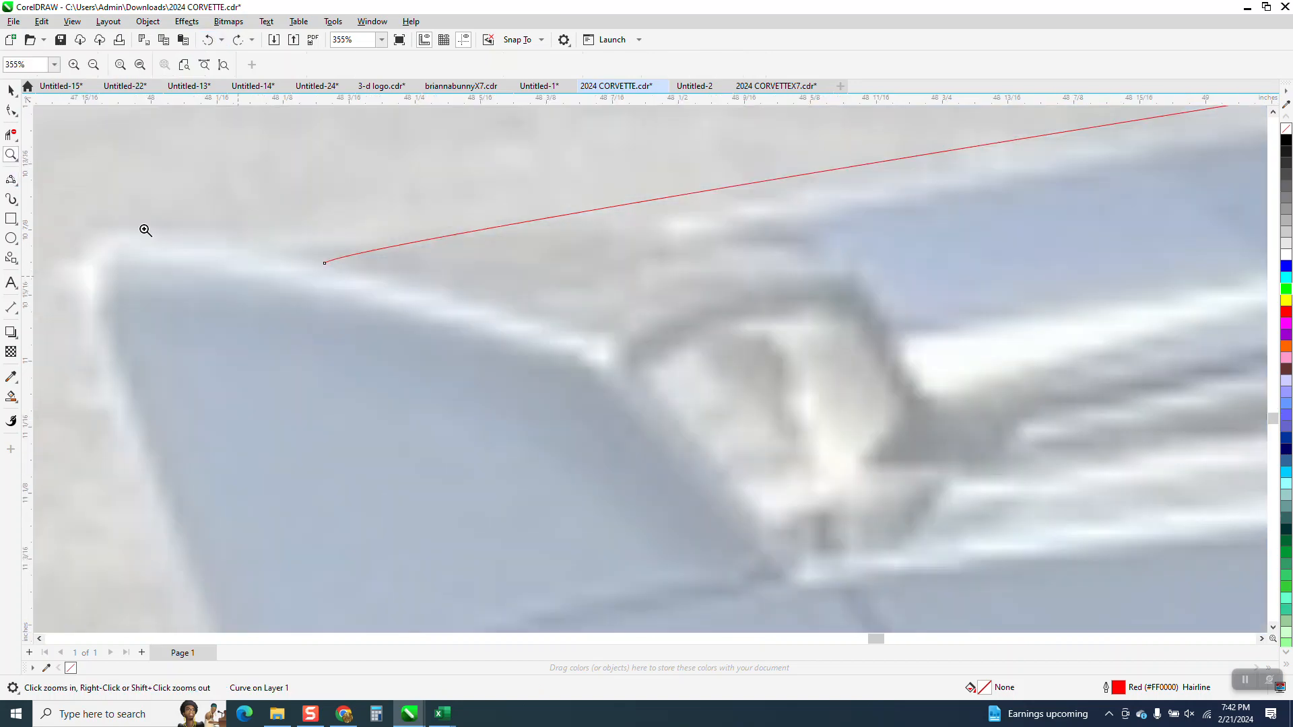
pyautogui.click(10, 179)
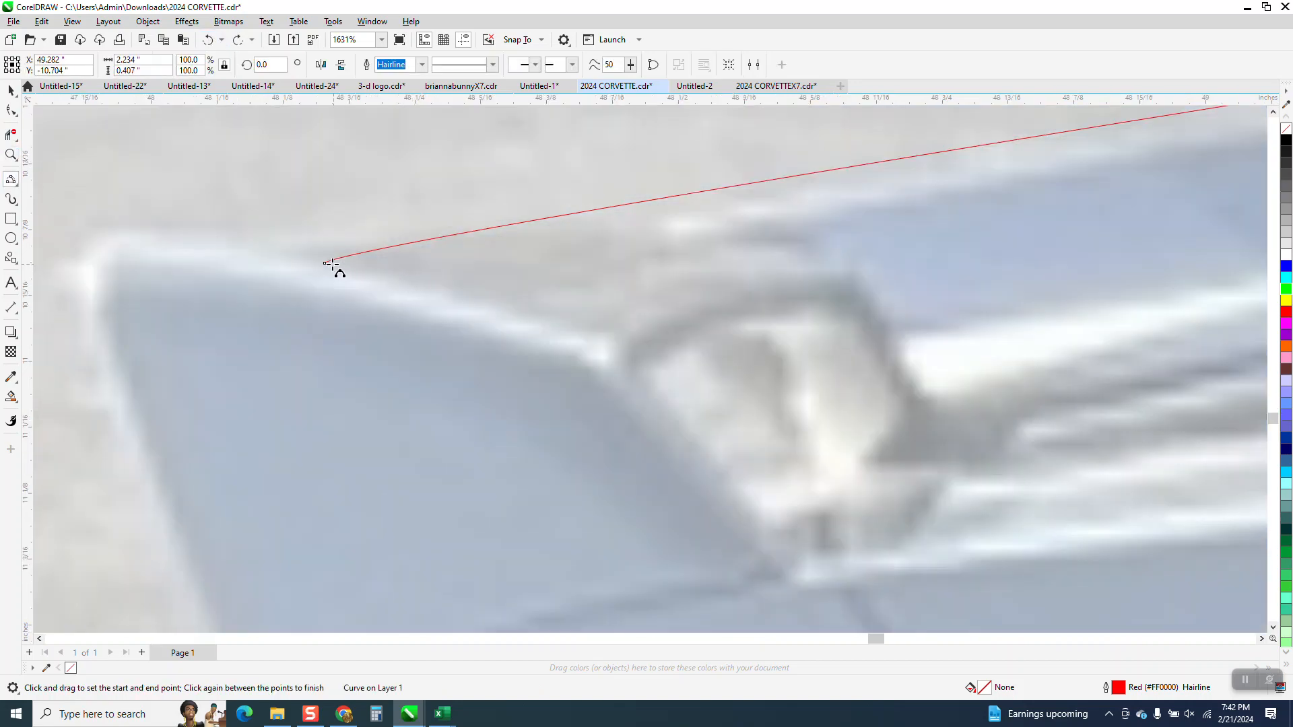
pyautogui.moveTo(324, 263); pyautogui.dragTo(93, 273)
pyautogui.click(138, 231)
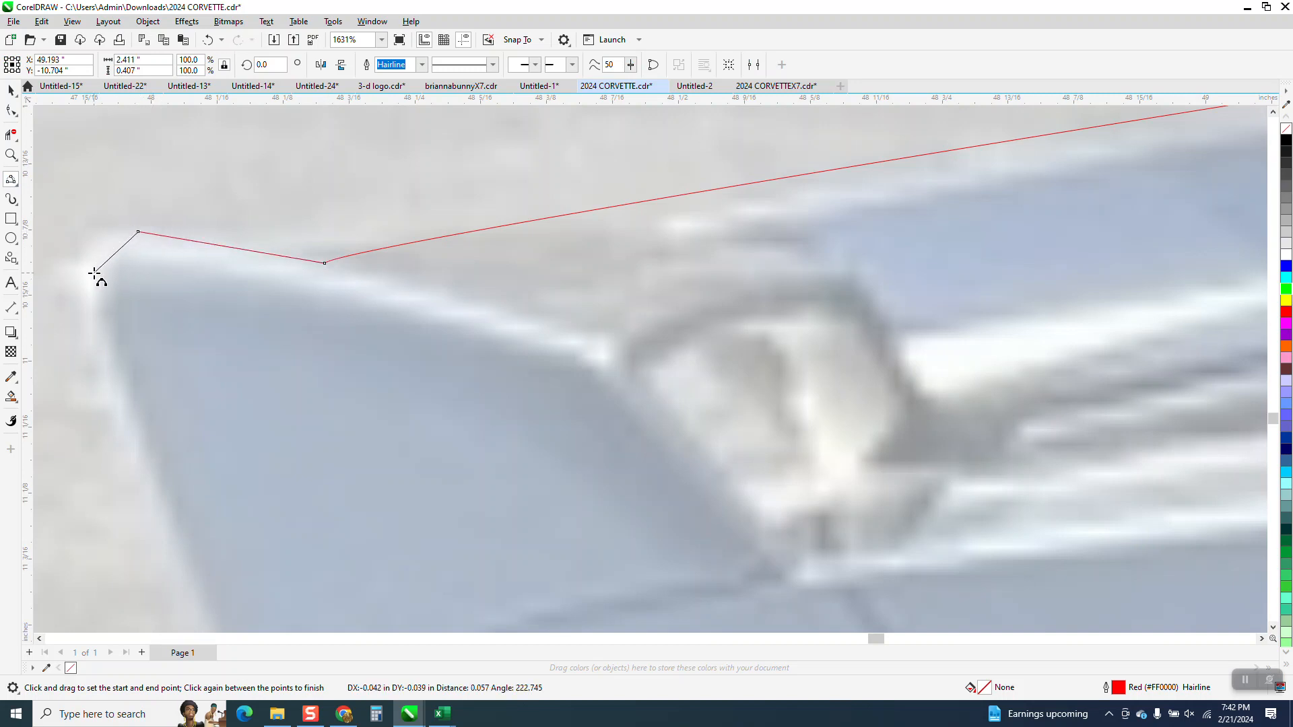
pyautogui.click(101, 237)
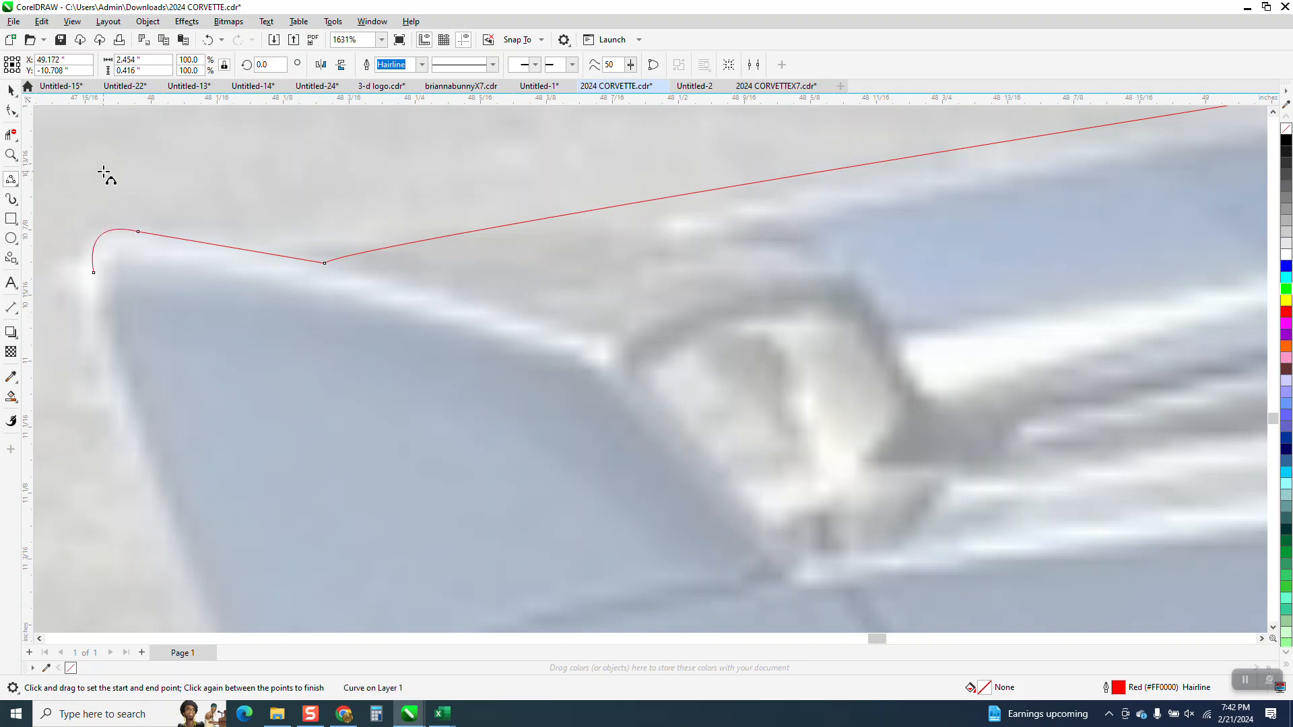
# Step: Trace the end plate's rear edge down to the body with a slightly curved 3-point segment about 0.46 inches tall
pyautogui.scroll(-5, 104, 196)
pyautogui.moveTo(101, 250); pyautogui.dragTo(154, 379)
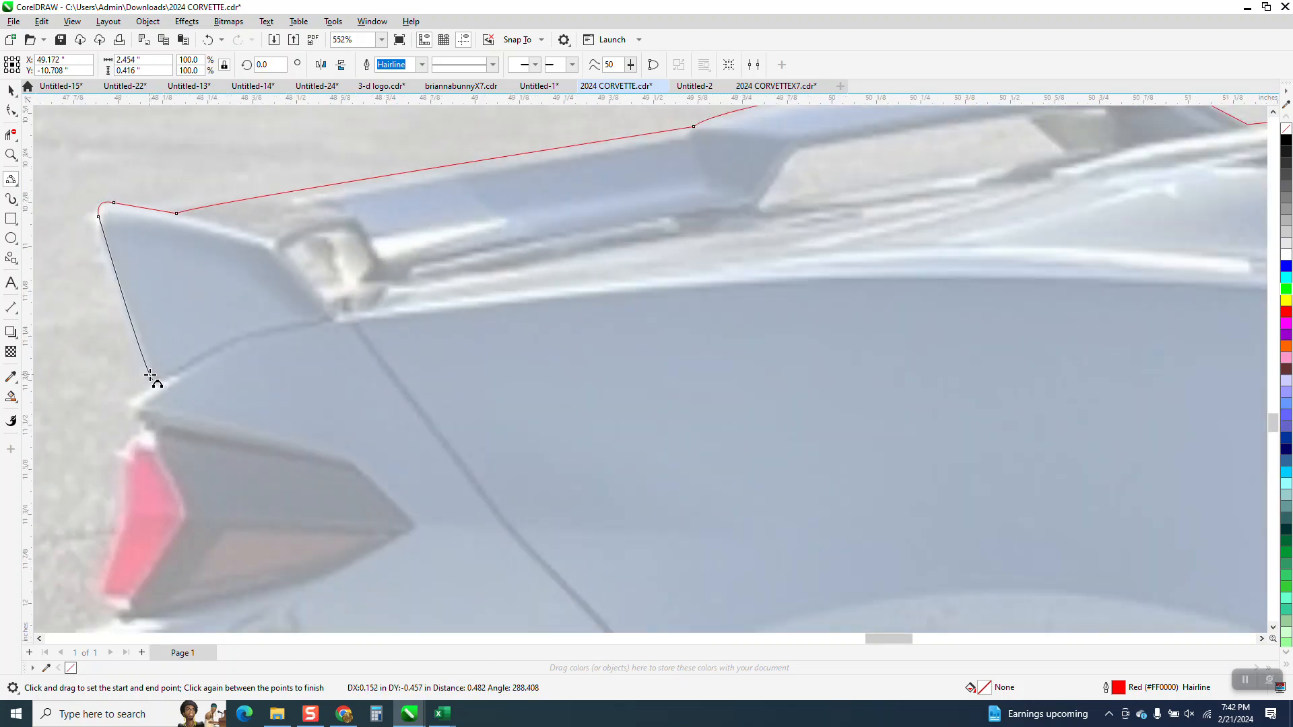
pyautogui.click(183, 309)
# Step: Extend the outline around the notch above the taillight and down the taillight's outer edge with short 3-point curve segments
pyautogui.scroll(-5, 184, 309)
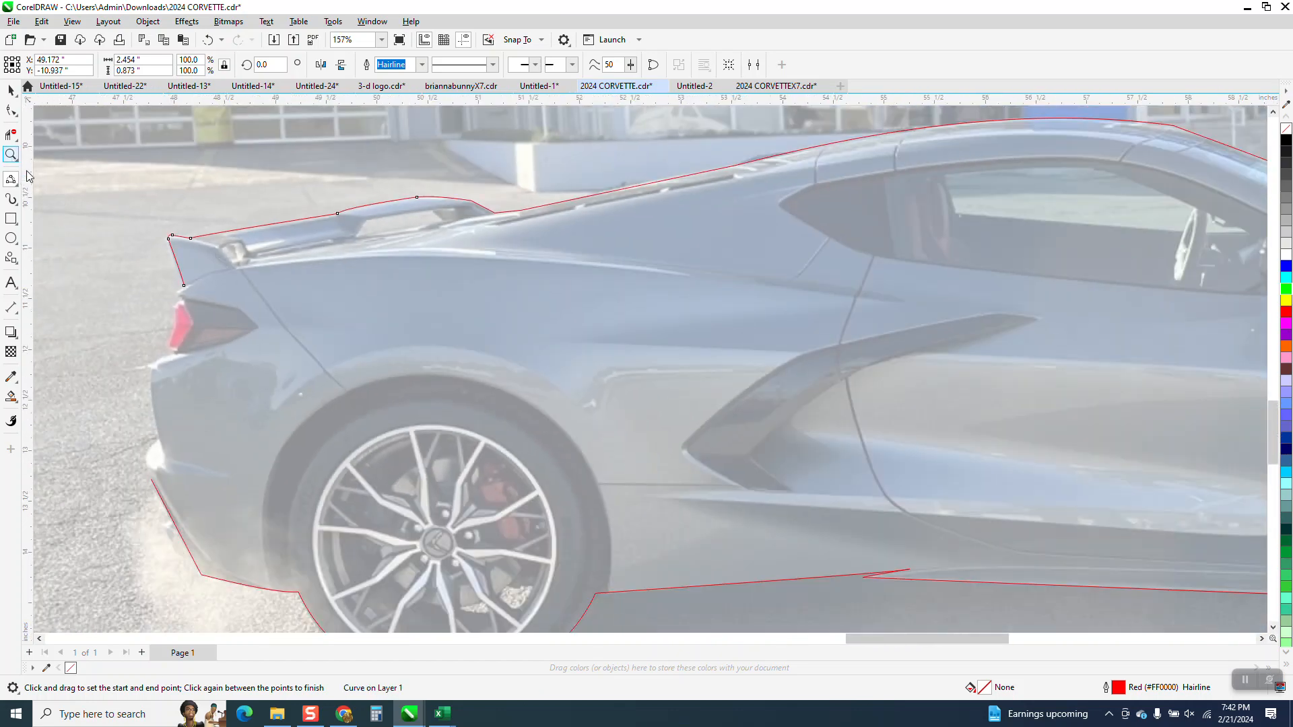
pyautogui.click(12, 155)
pyautogui.moveTo(89, 243); pyautogui.dragTo(450, 474)
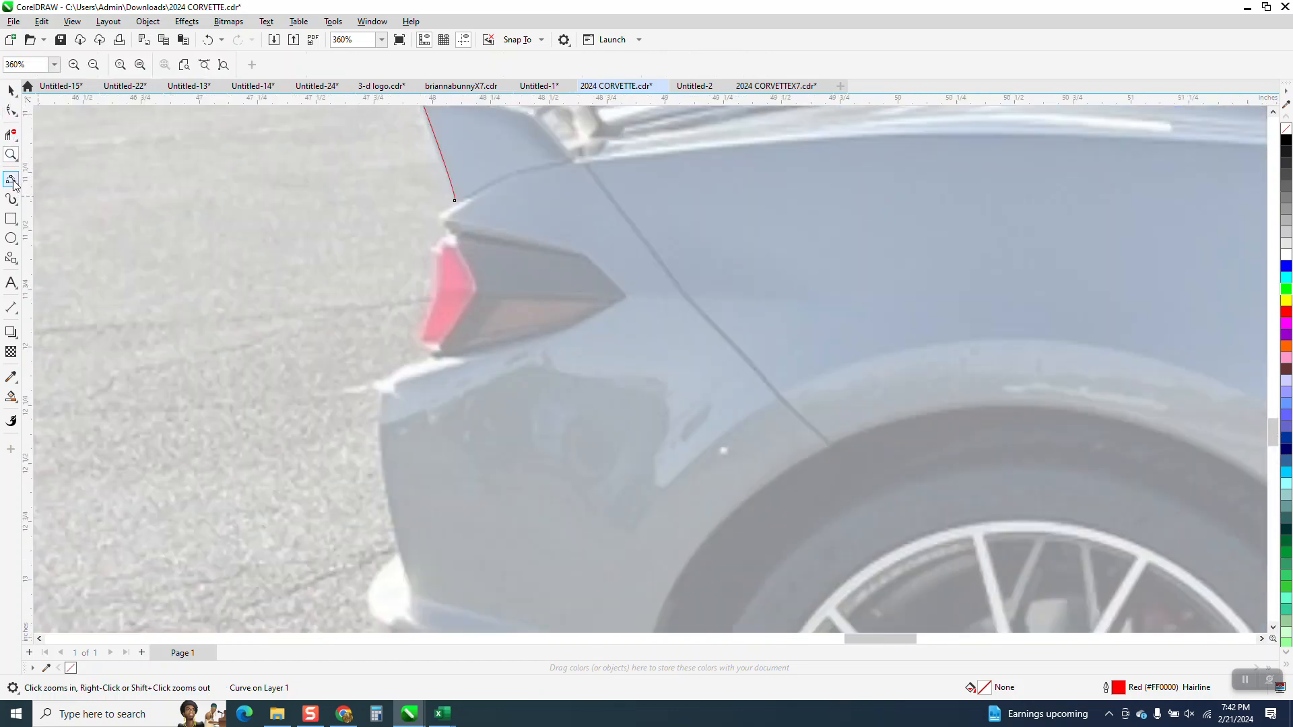
pyautogui.click(12, 180)
pyautogui.moveTo(455, 201); pyautogui.dragTo(449, 235)
pyautogui.moveTo(448, 235); pyautogui.dragTo(420, 340)
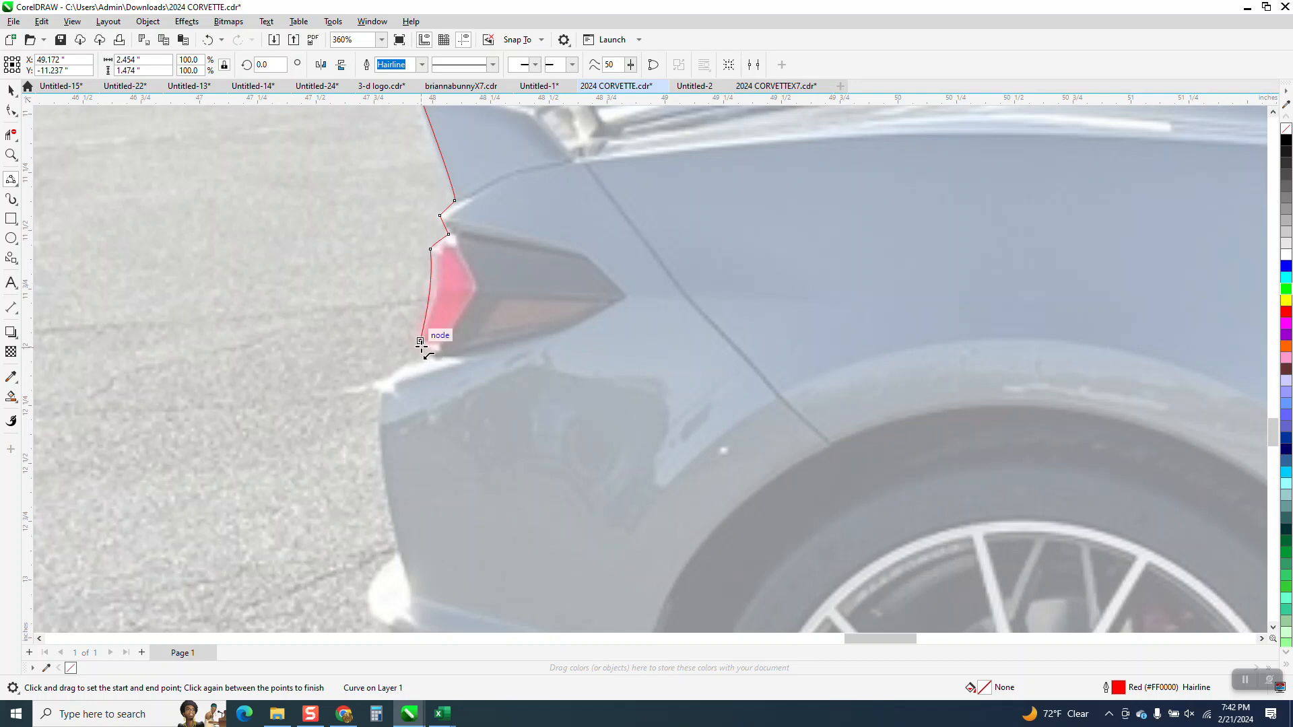
# Step: Extend the outline along the taillight's lower edge and out to the rear bumper's upper corner with short 3-point curve segments
pyautogui.moveTo(420, 341); pyautogui.dragTo(439, 349)
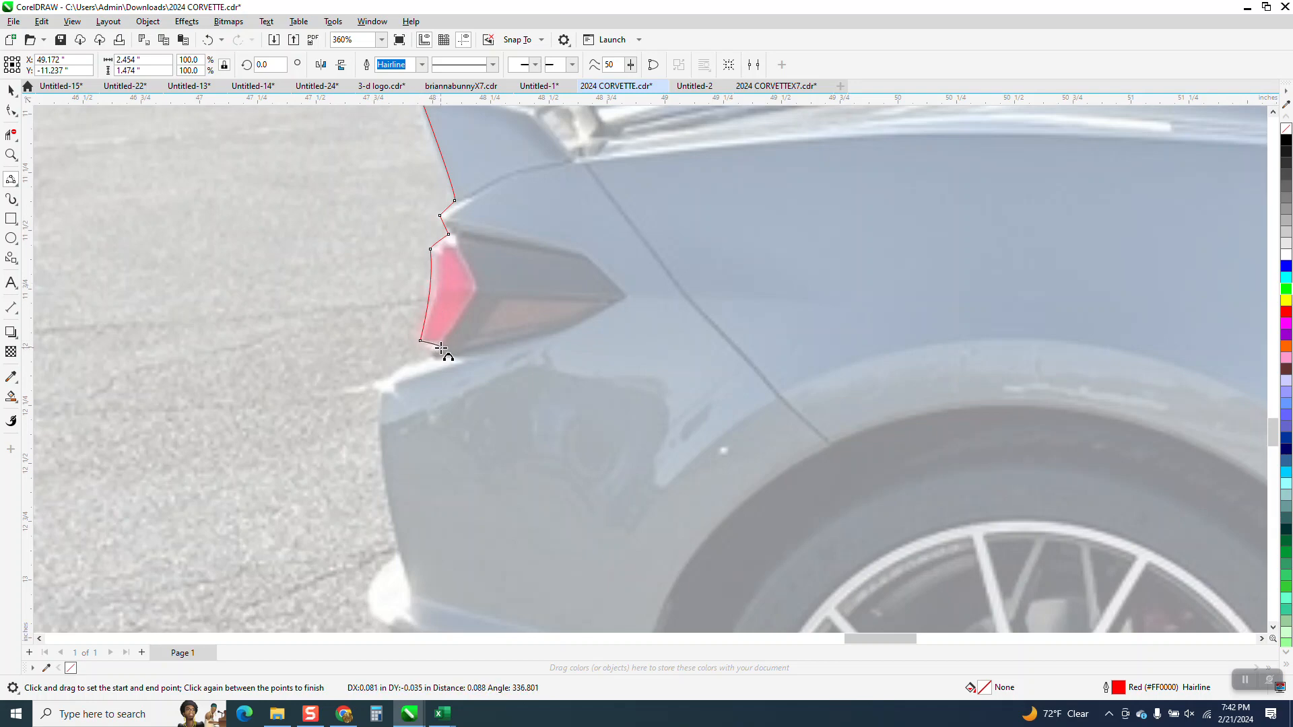
pyautogui.click(439, 348)
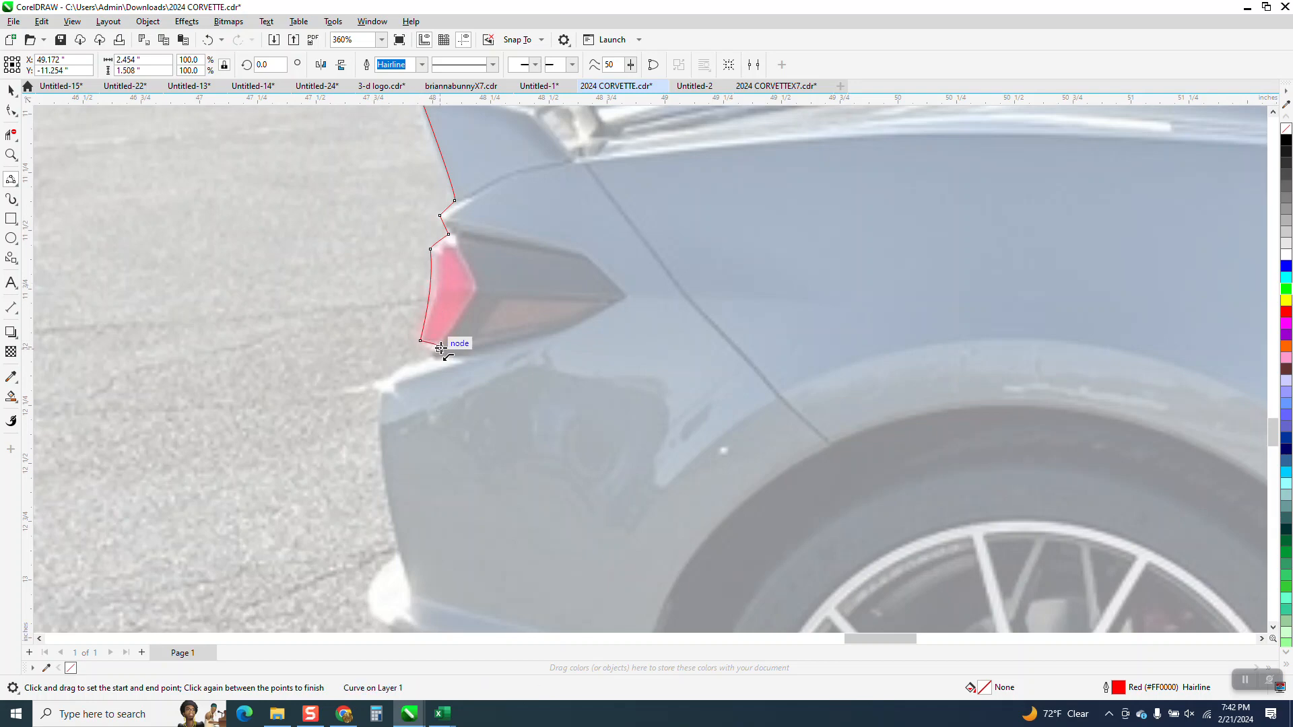
pyautogui.click(384, 384)
# Step: Trace the rear bumper's edge down to the white reflection with a 3-point curve about 0.74 inches long, bowed slightly outward
pyautogui.scroll(-3, 383, 384)
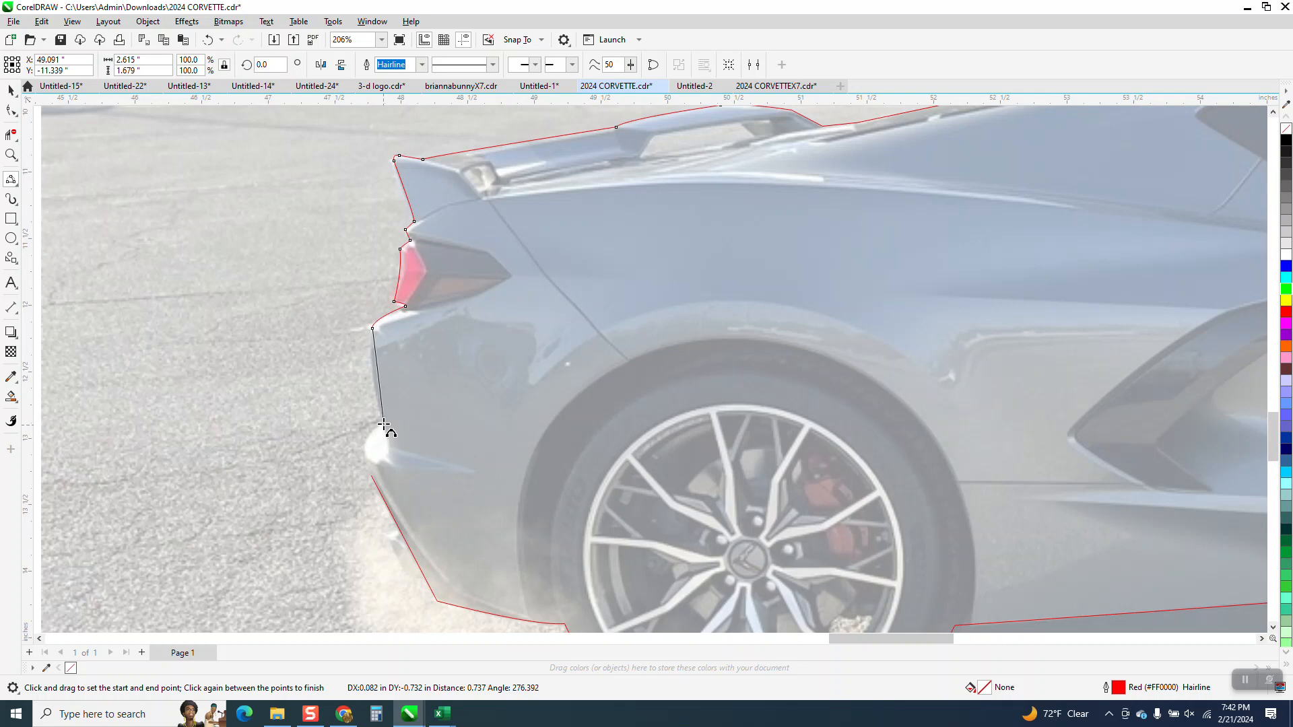
pyautogui.moveTo(373, 329); pyautogui.dragTo(383, 425)
pyautogui.click(371, 377)
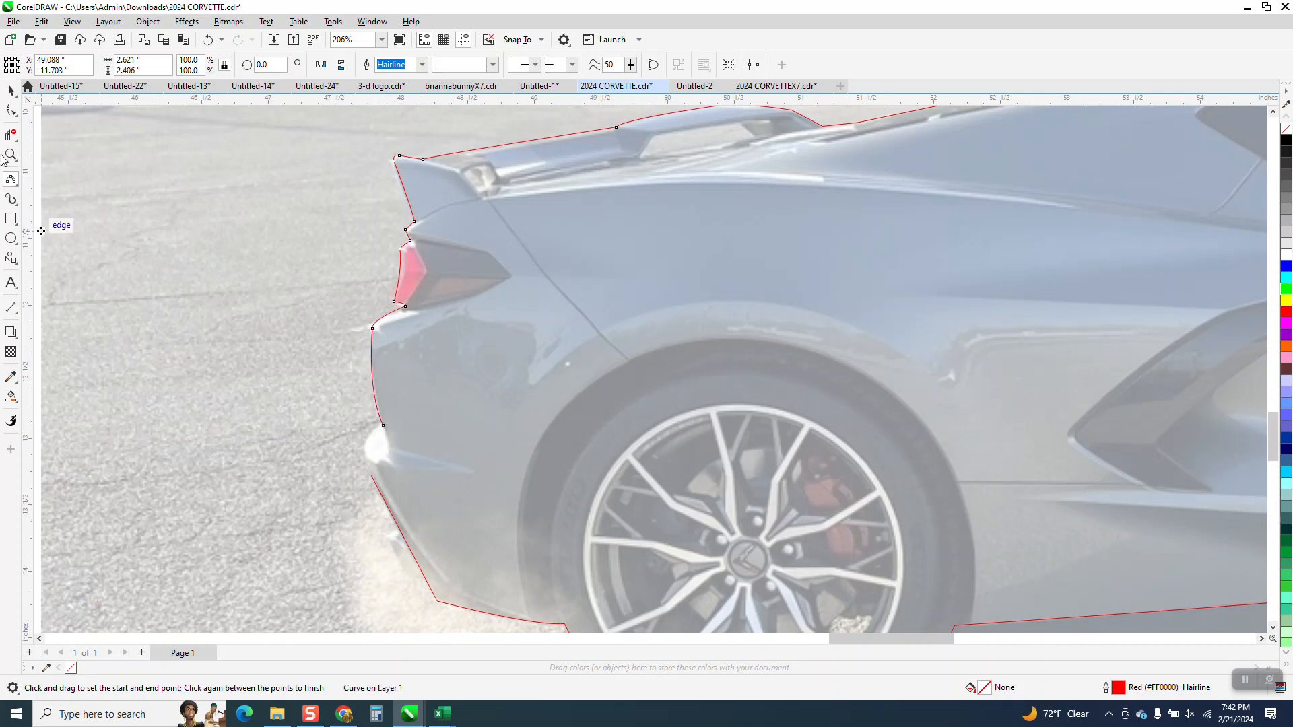
# Step: Bridge the last gap around the white reflection on the rear bumper with an outward-bowed 3-point curve about 0.38 inches tall
pyautogui.click(11, 154)
pyautogui.moveTo(344, 418); pyautogui.dragTo(471, 491)
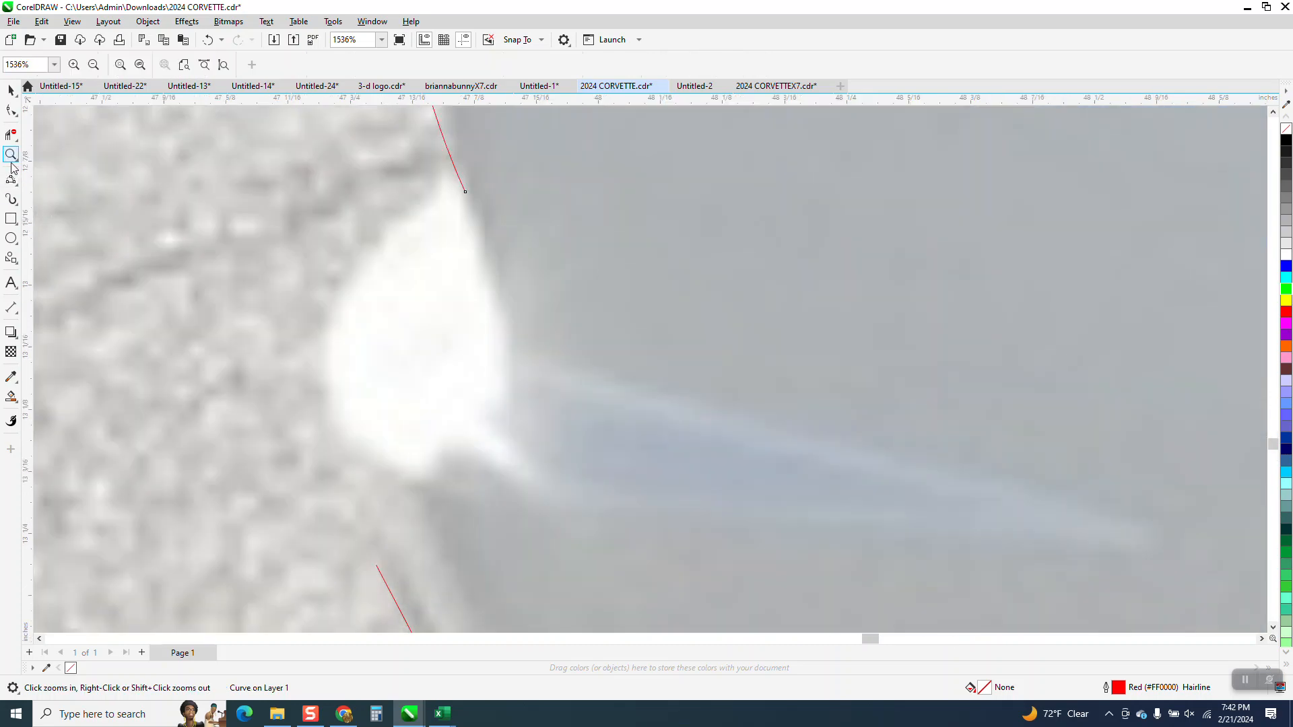
pyautogui.click(19, 190)
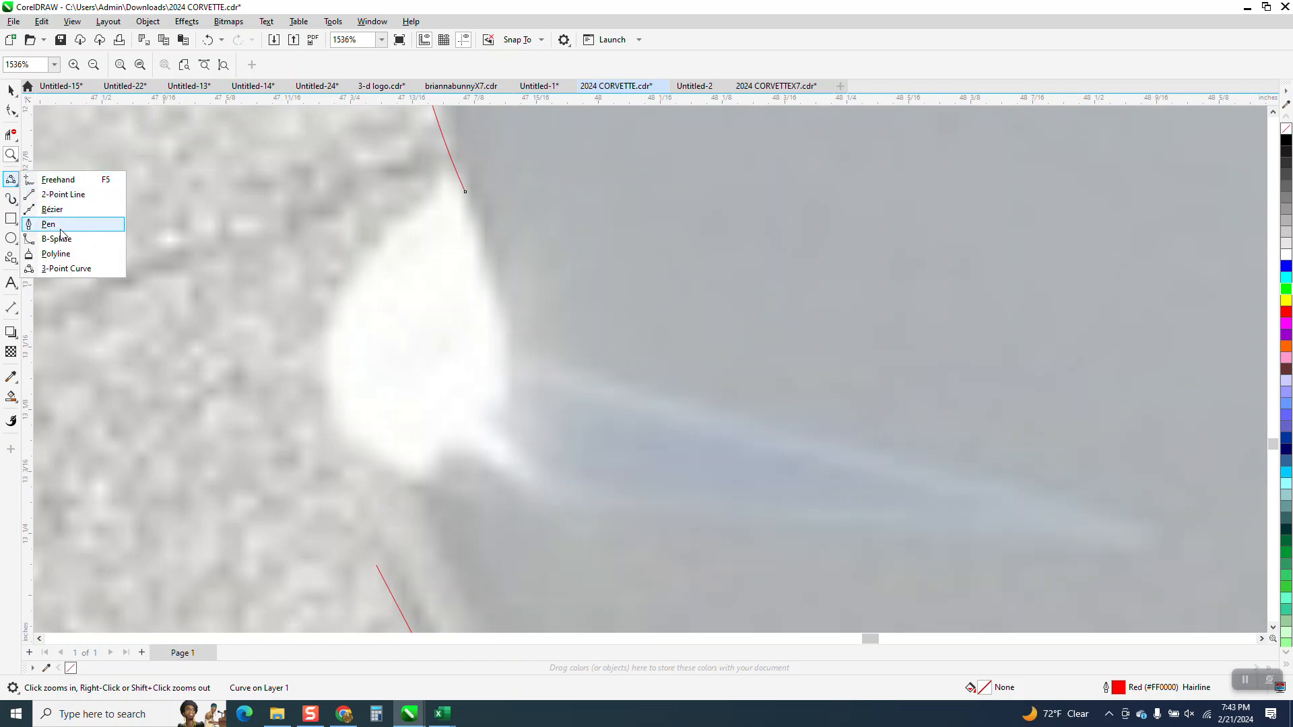
pyautogui.click(57, 268)
pyautogui.moveTo(476, 194); pyautogui.dragTo(377, 564)
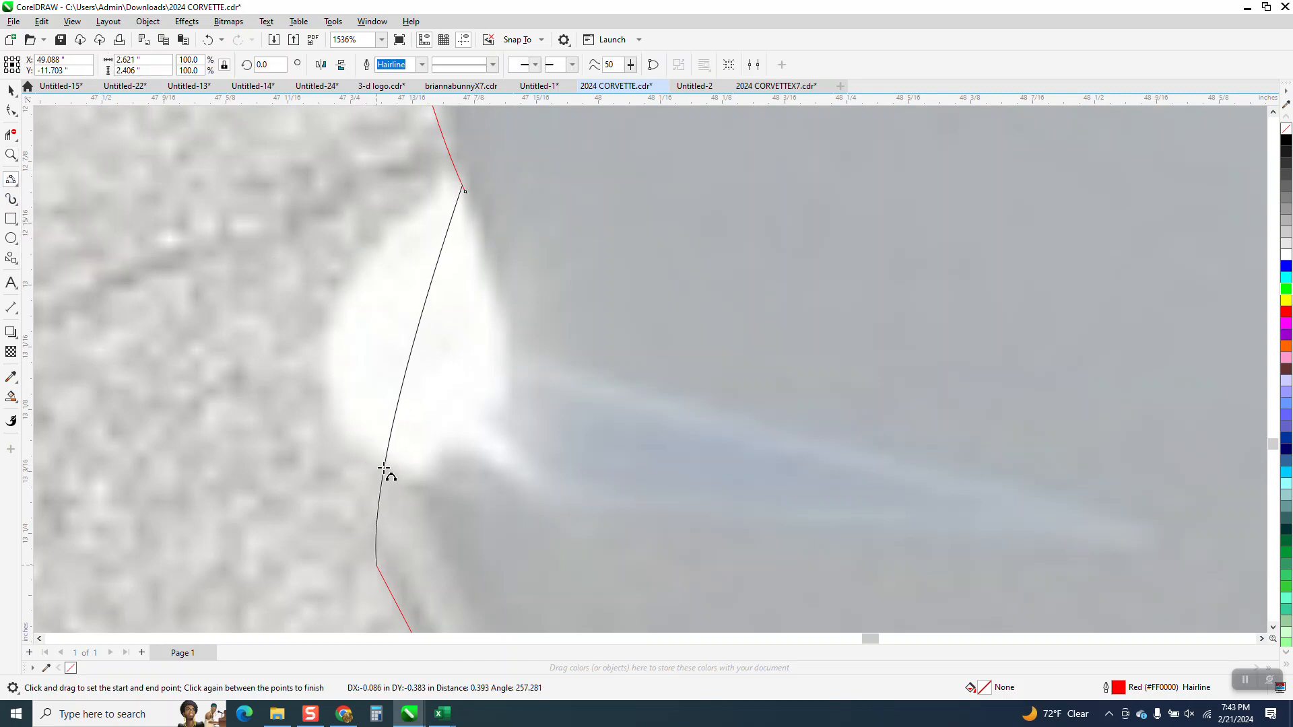
pyautogui.click(346, 305)
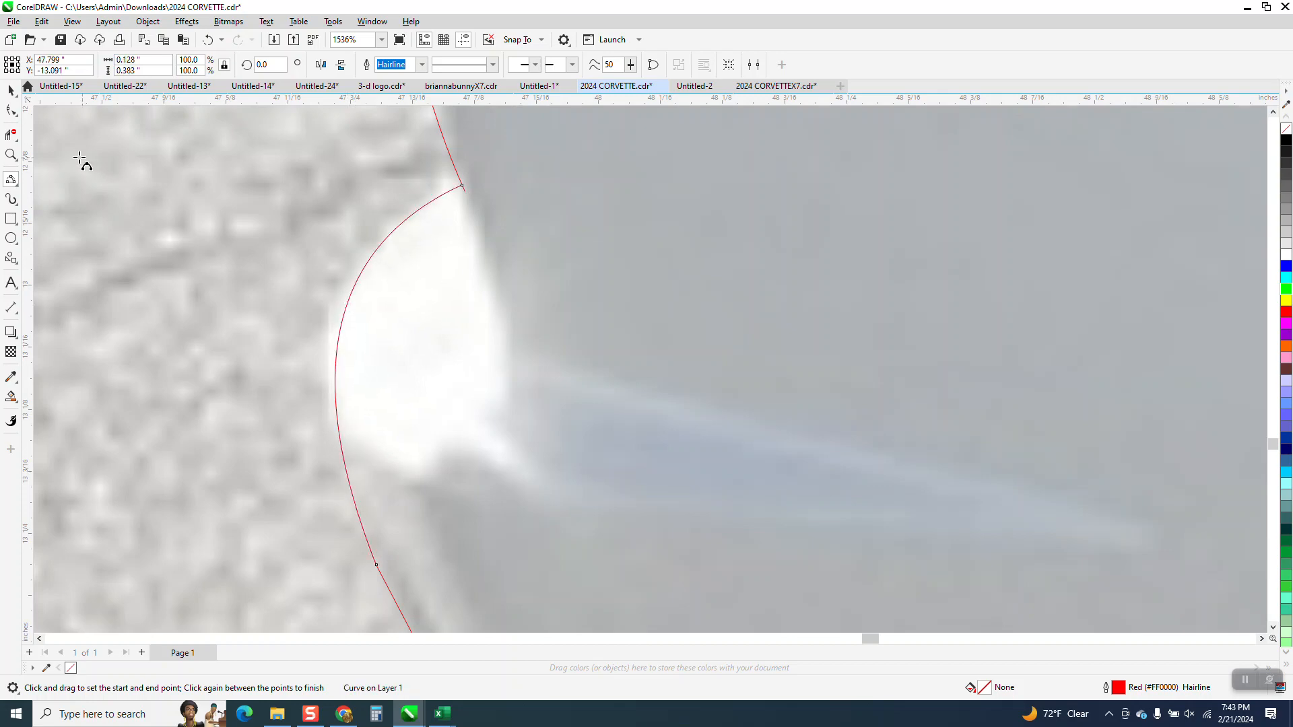
# Step: Trim the overlapping line end at the upper junction of the rear bumper curve with Virtual Segment Delete
pyautogui.click(8, 137)
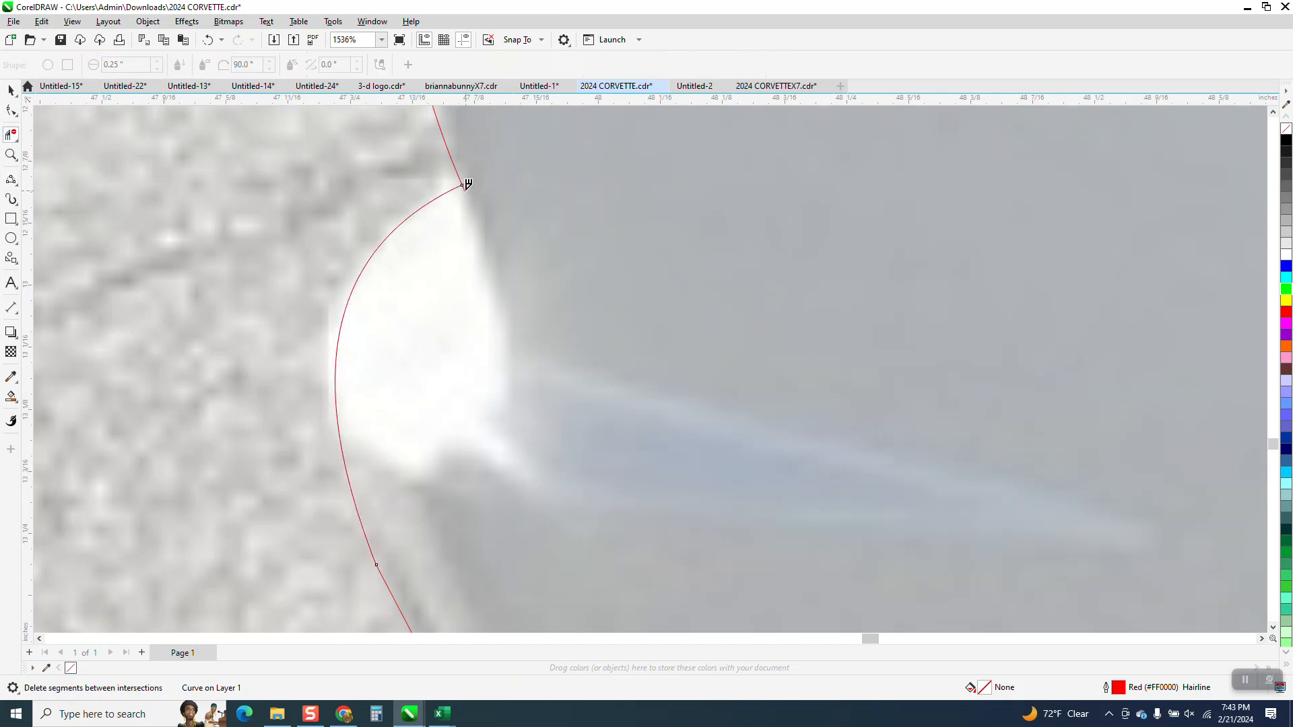
pyautogui.scroll(-5, 468, 184)
pyautogui.scroll(-5, 394, 297)
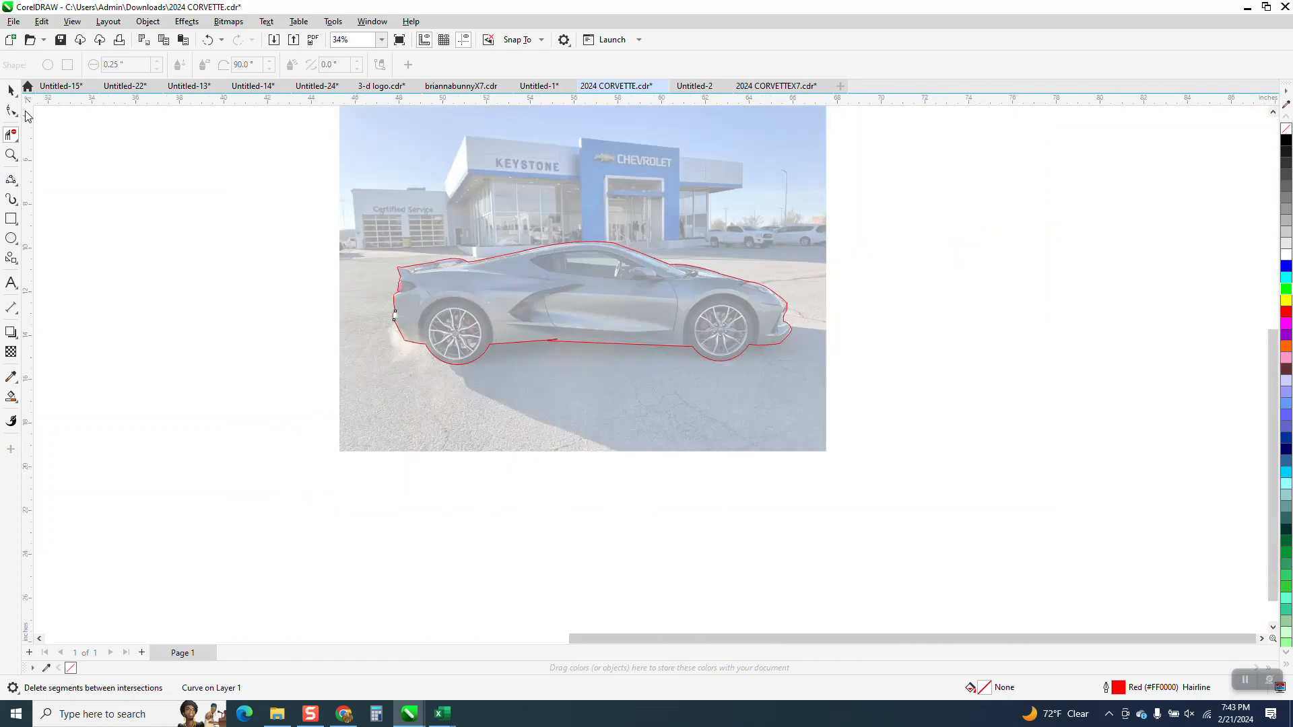
# Step: Try to Smart Fill the area between a rectangle around the car and its outline with orange, then undo the fill and delete the rectangle
pyautogui.click(11, 218)
pyautogui.moveTo(372, 208); pyautogui.dragTo(806, 400)
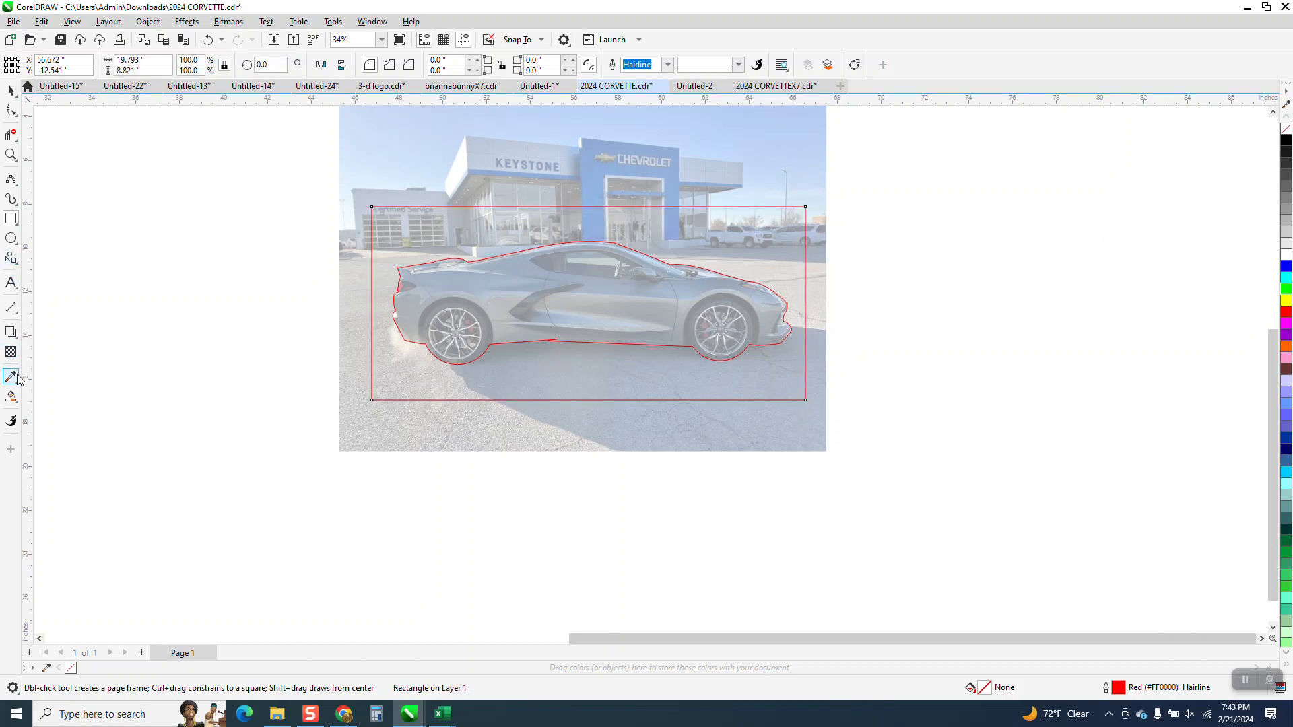
pyautogui.click(11, 398)
pyautogui.click(418, 241)
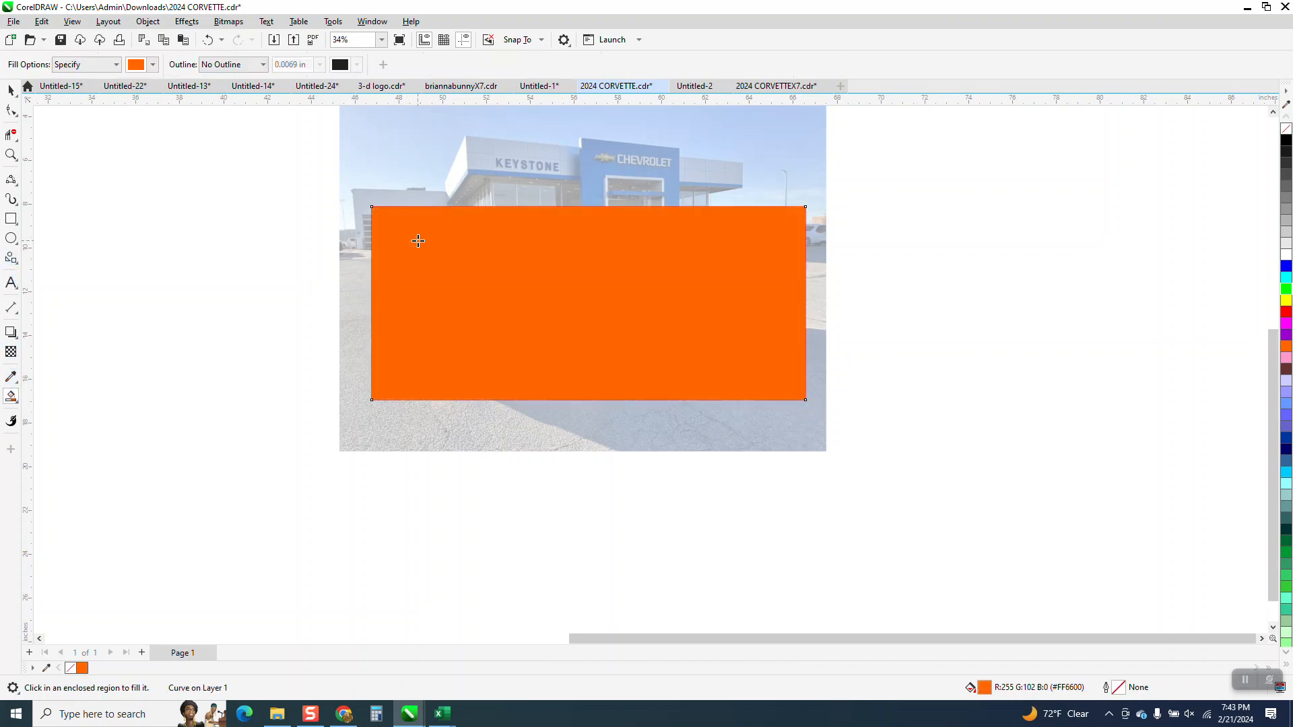
pyautogui.click(207, 39)
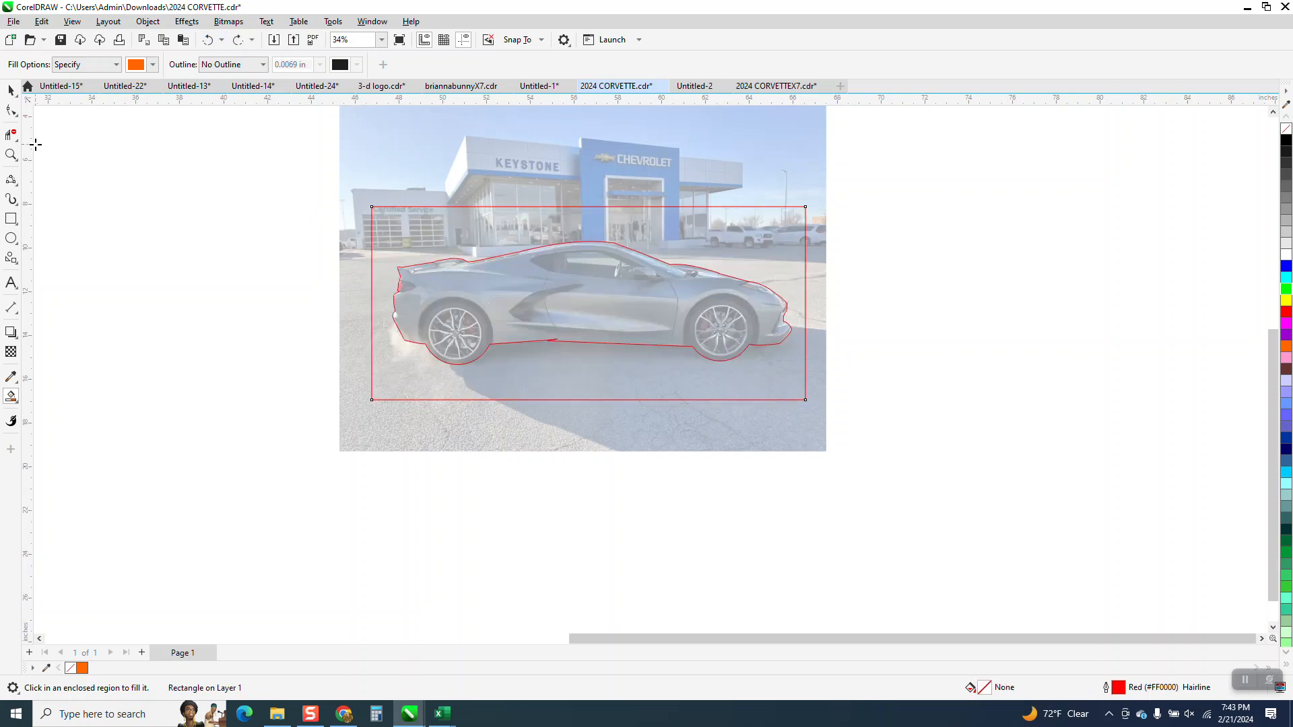
pyautogui.click(11, 90)
pyautogui.press('Delete')
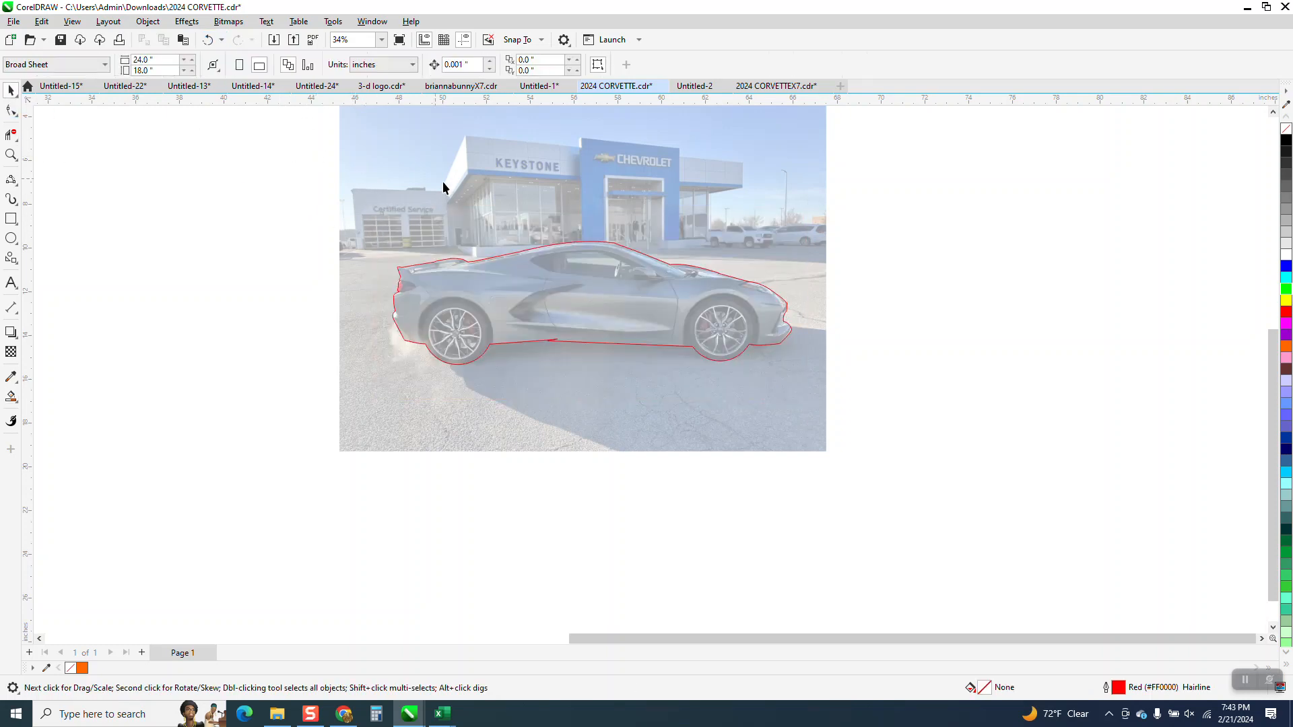
# Step: Select all the outline's curves with their nodes and join them using Join Curves in Extend mode with a 0.1-inch gap tolerance
pyautogui.moveTo(353, 244); pyautogui.dragTo(494, 298)
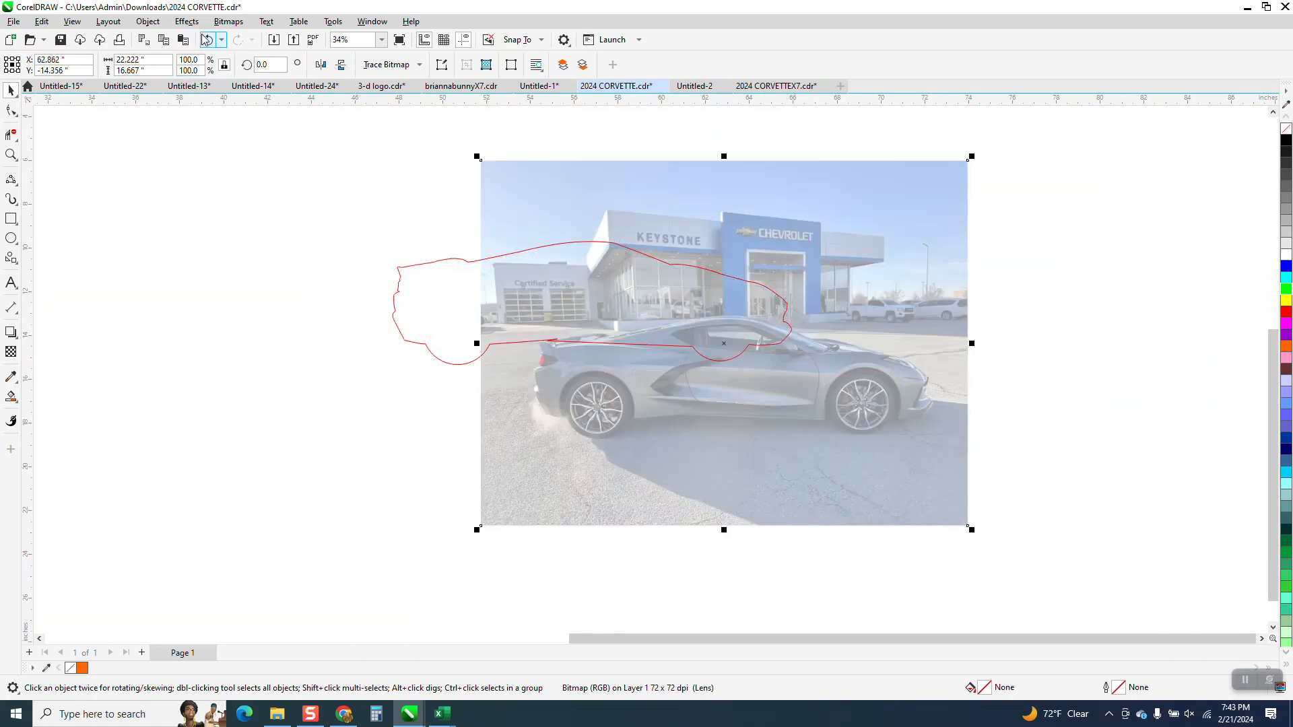
pyautogui.click(206, 40)
pyautogui.moveTo(247, 185); pyautogui.dragTo(814, 397)
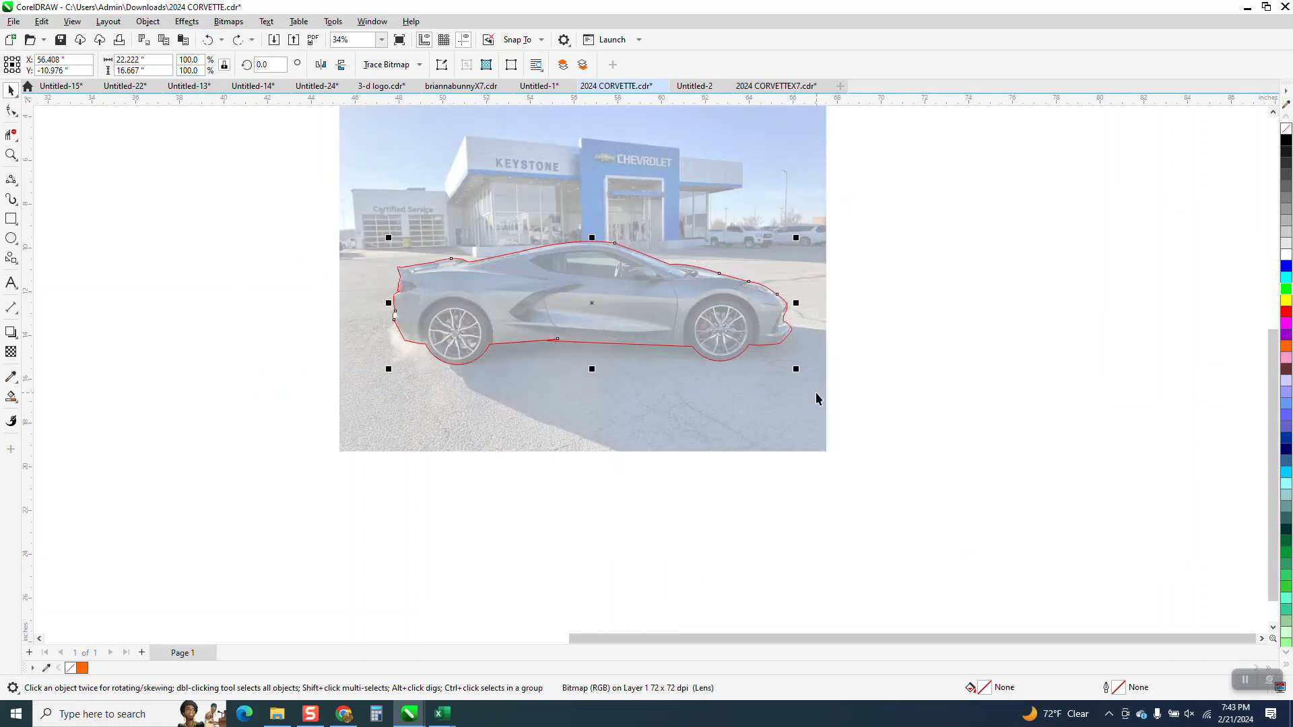
pyautogui.click(12, 111)
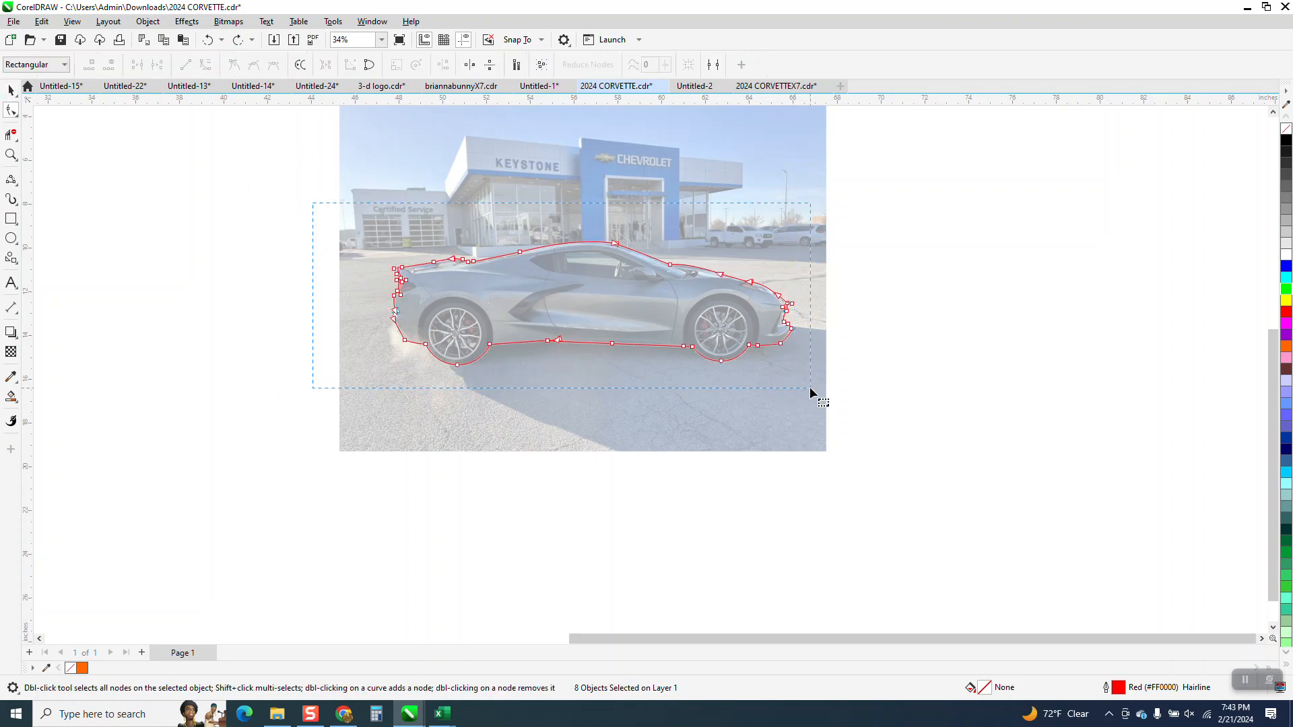
pyautogui.moveTo(810, 388); pyautogui.dragTo(811, 387)
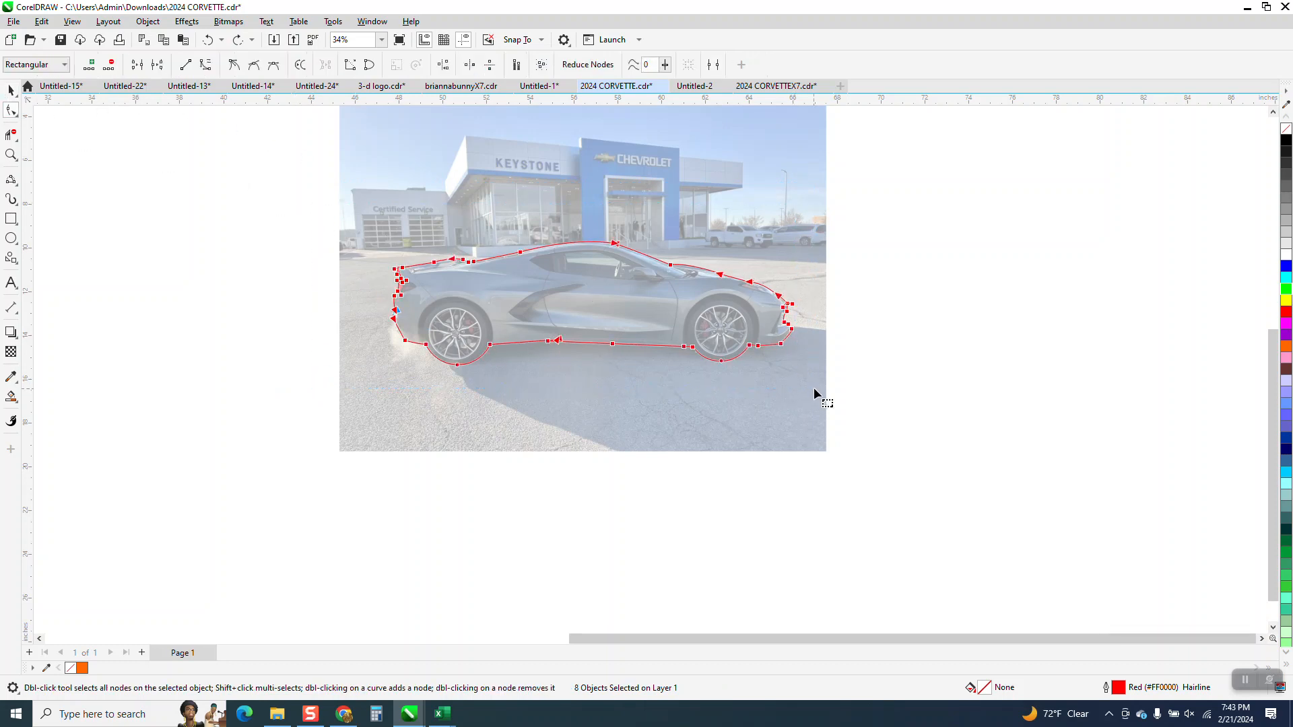
pyautogui.click(371, 21)
pyautogui.moveTo(397, 200)
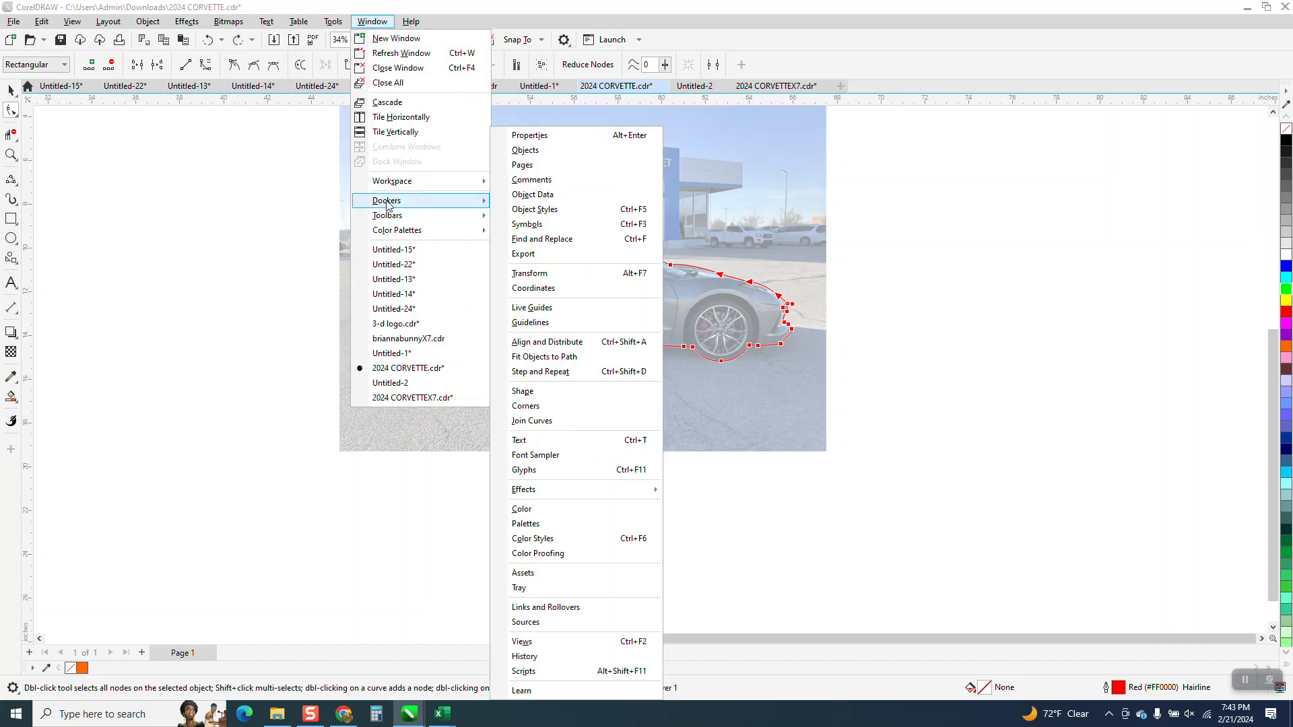
pyautogui.click(551, 422)
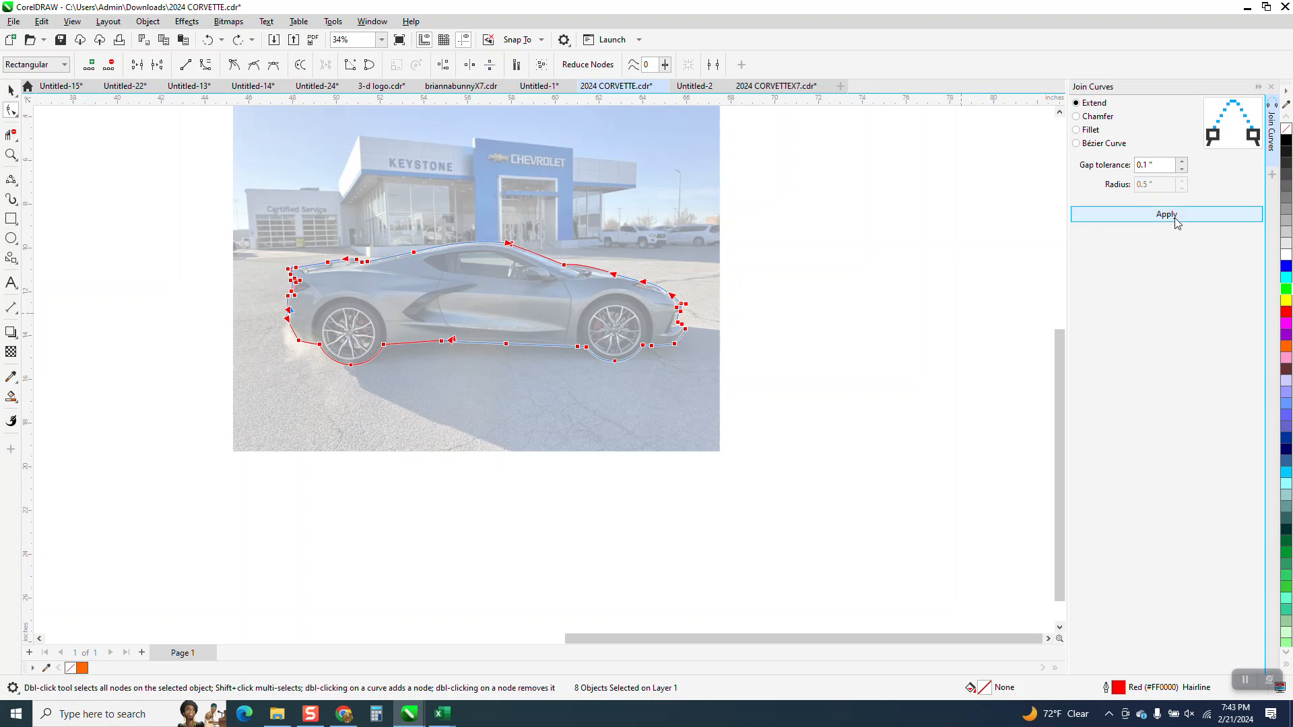
pyautogui.click(1170, 221)
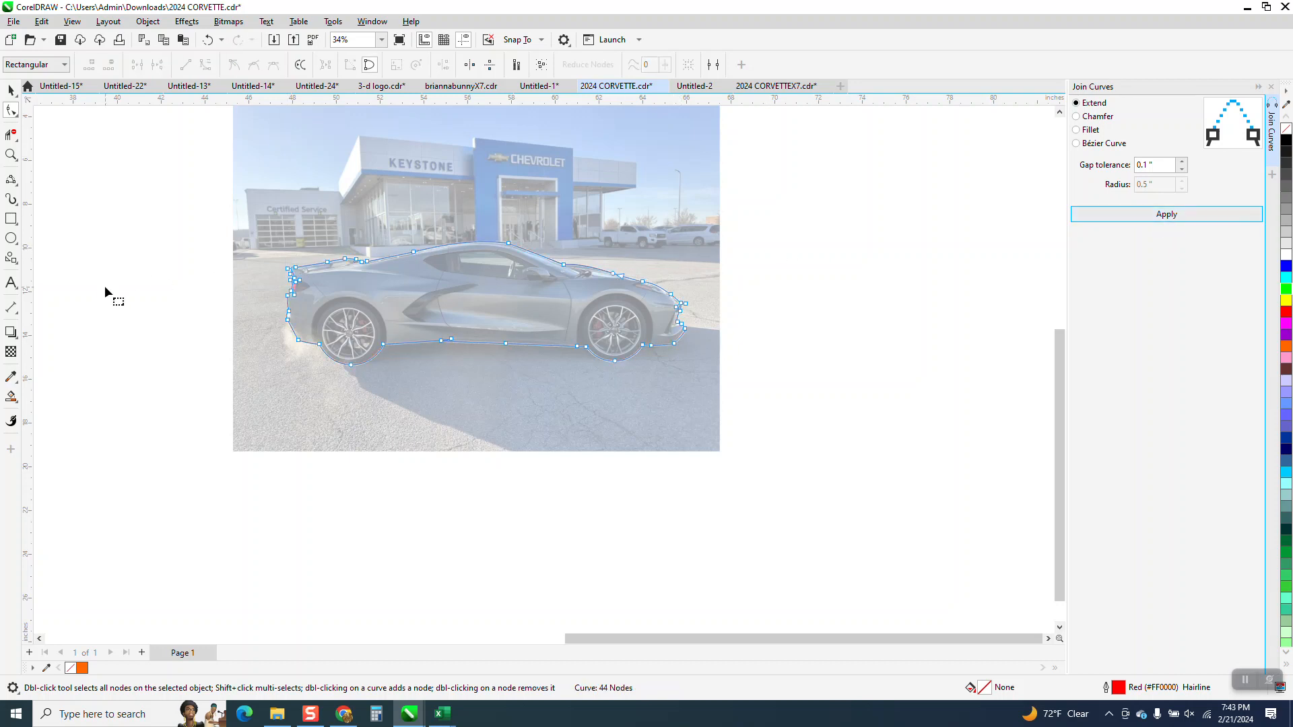
# Step: Draw a rectangle about 20.5 by 9 inches around the car and Smart Fill the area outside the car outline with orange
pyautogui.click(11, 218)
pyautogui.moveTo(269, 209); pyautogui.dragTo(719, 408)
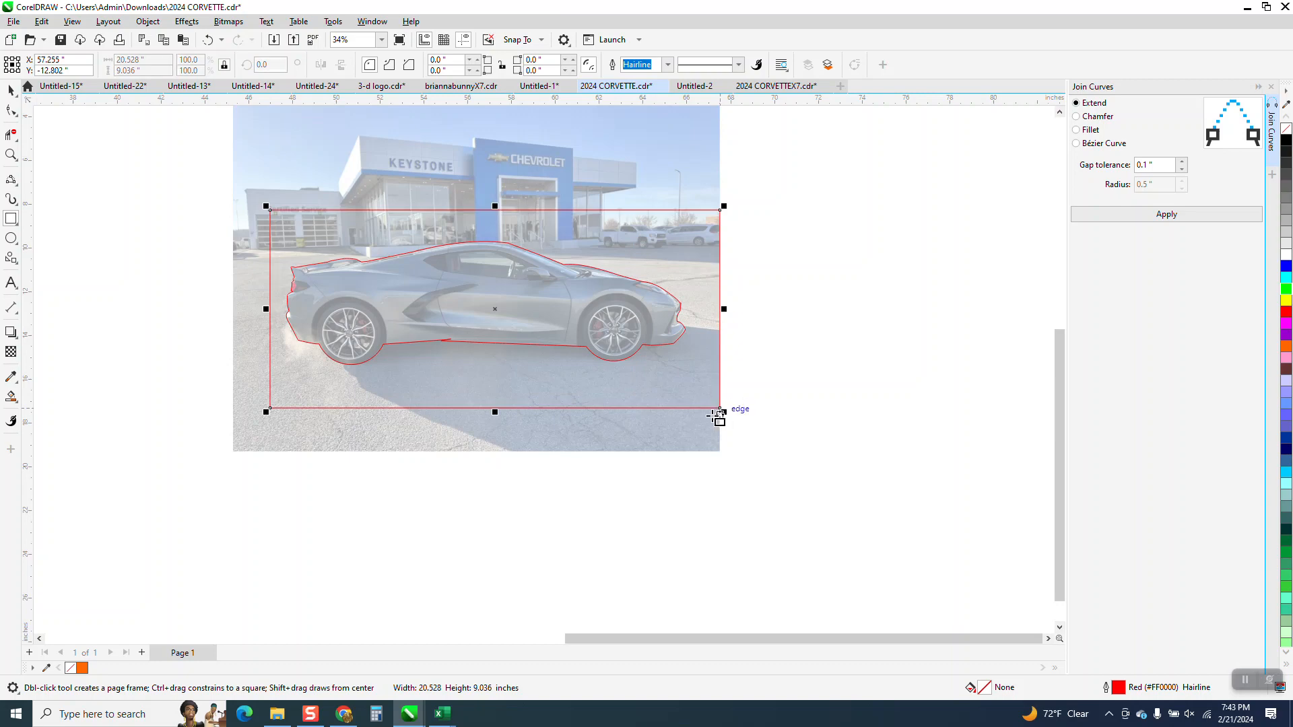
pyautogui.click(11, 396)
pyautogui.click(313, 250)
# Step: Set the nudge distance to 25 inches and move the orange surround shape 25 inches to the right of the photo
pyautogui.scroll(-2, 313, 249)
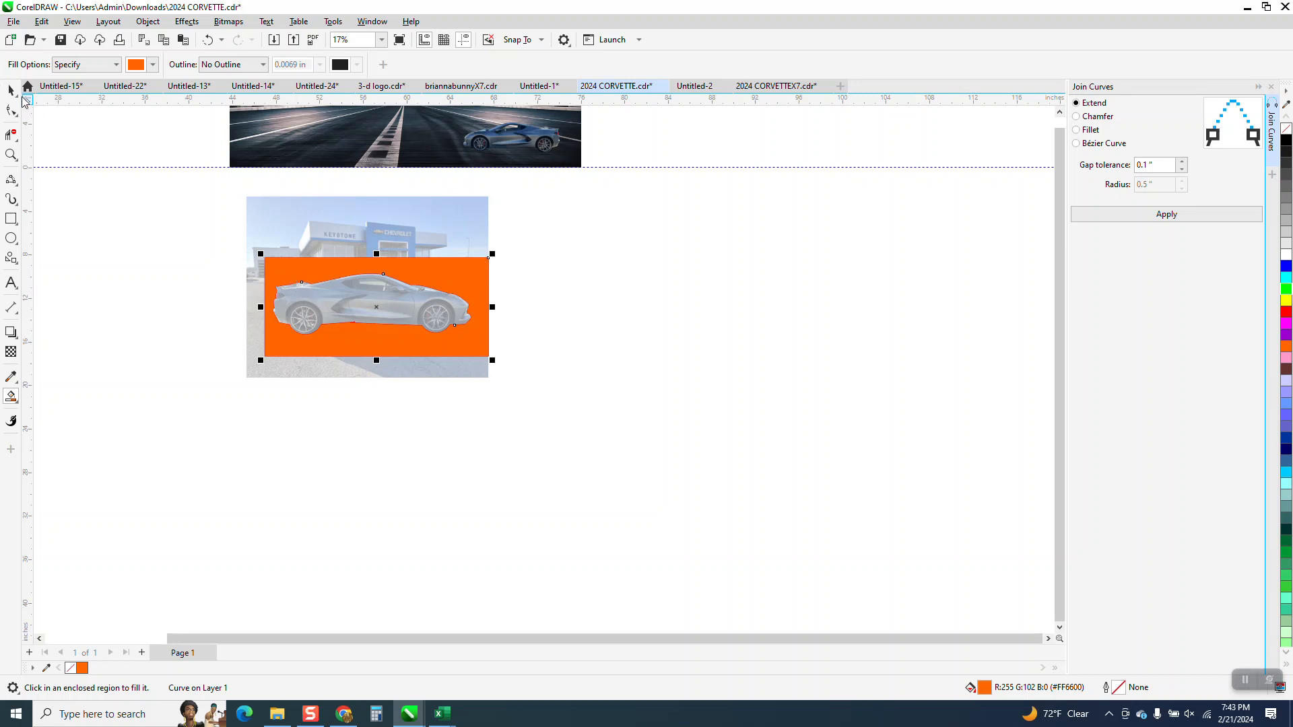
pyautogui.click(12, 91)
pyautogui.click(668, 268)
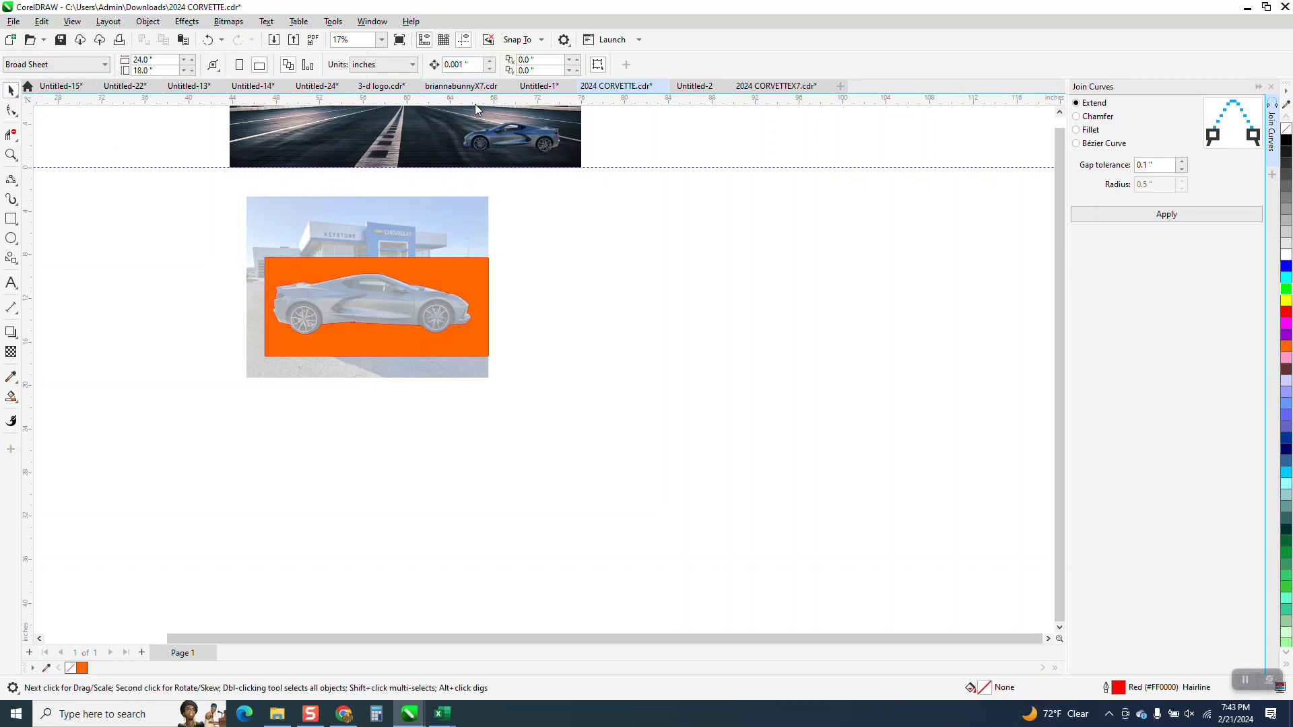
pyautogui.click(484, 227)
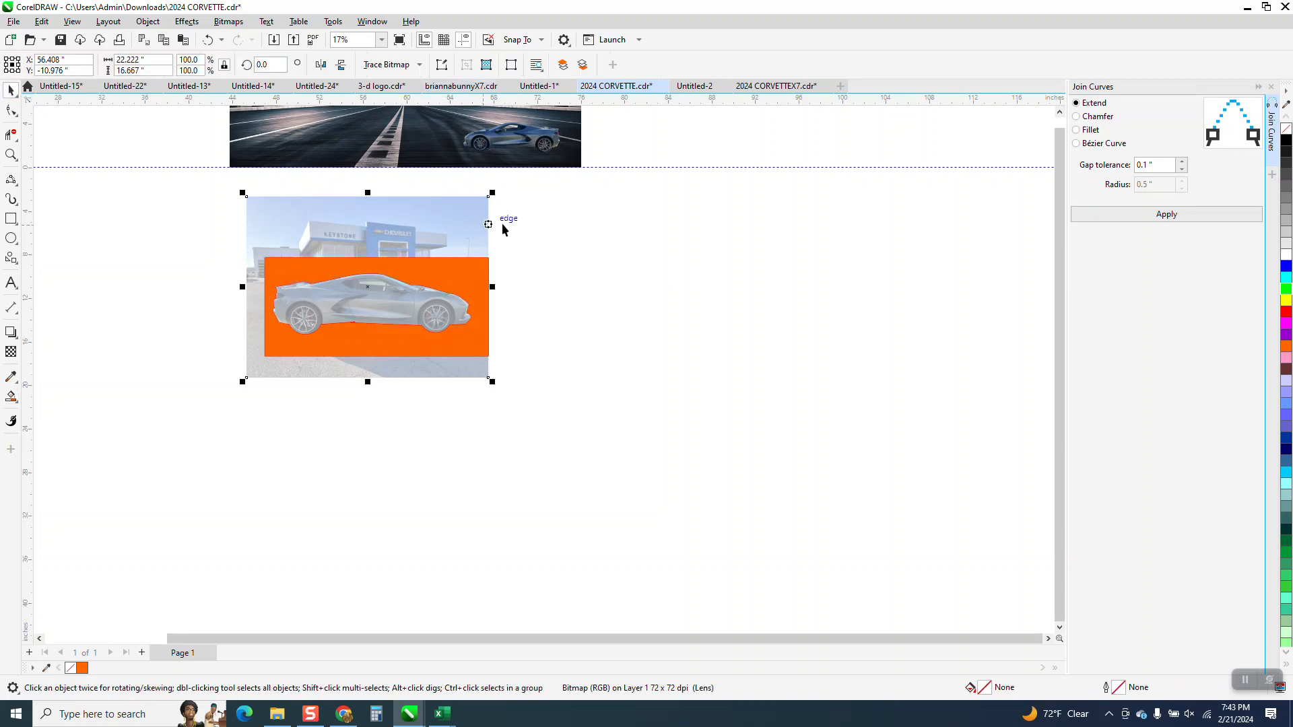
pyautogui.click(565, 236)
pyautogui.write('25')
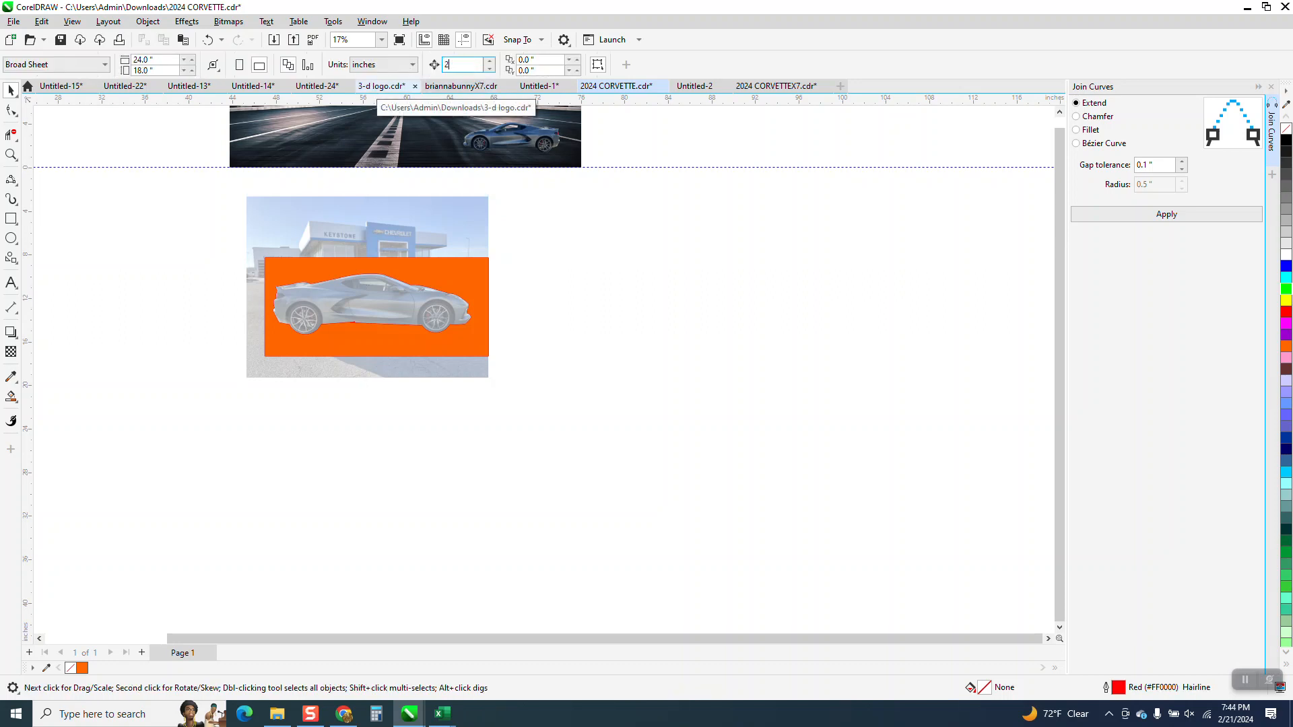
pyautogui.click(469, 305)
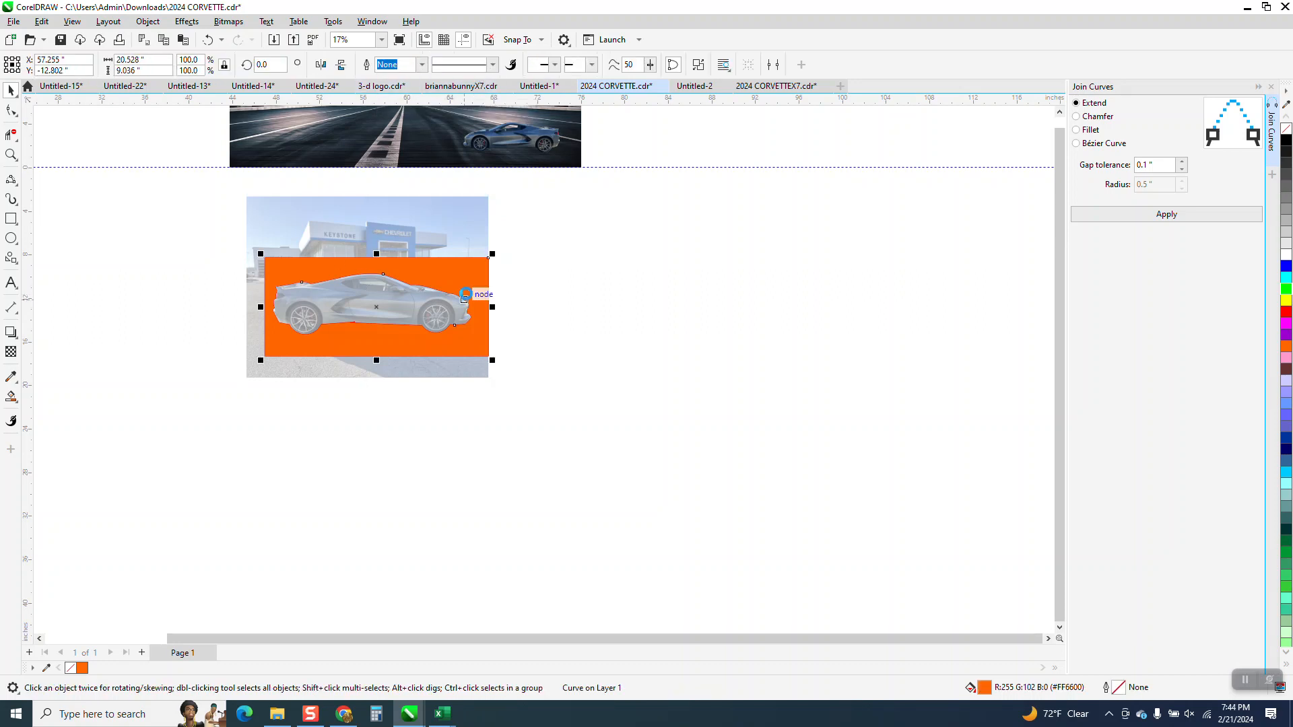
pyautogui.press('Right')
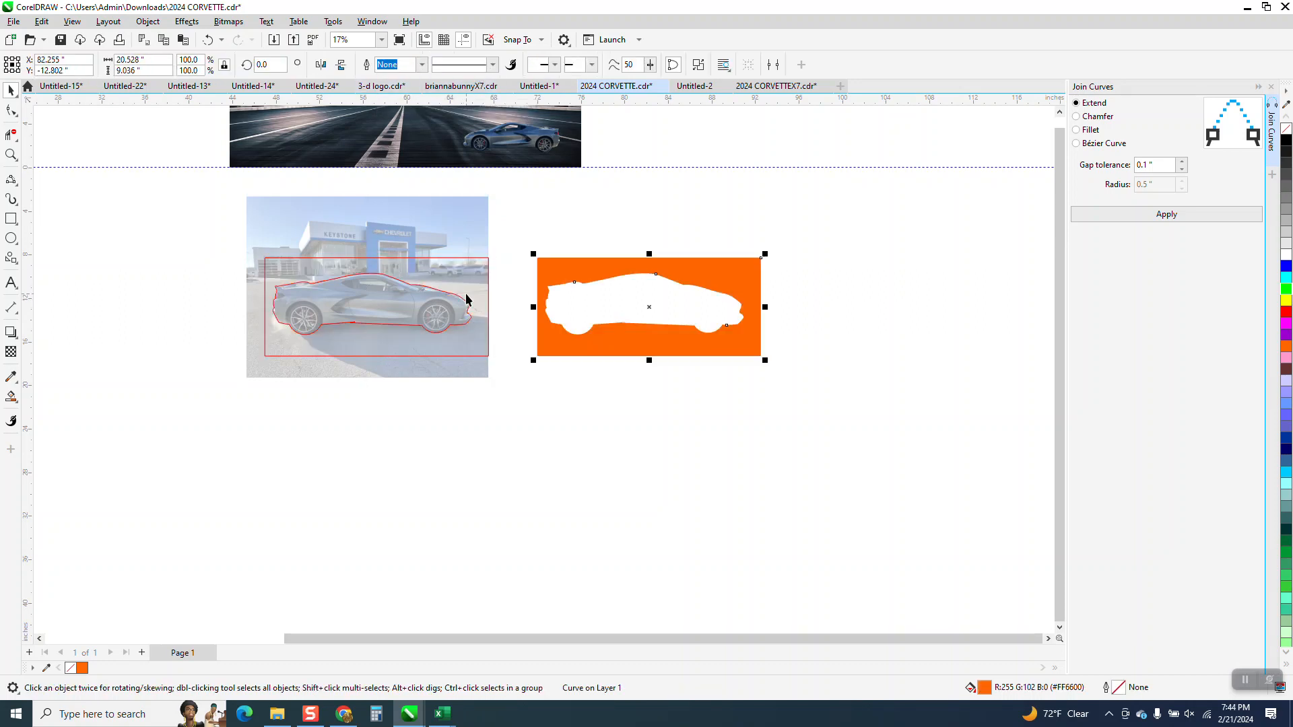
# Step: Smart Fill the car-shaped opening with orange and move the resulting silhouette 25 inches down
pyautogui.click(11, 397)
pyautogui.click(653, 309)
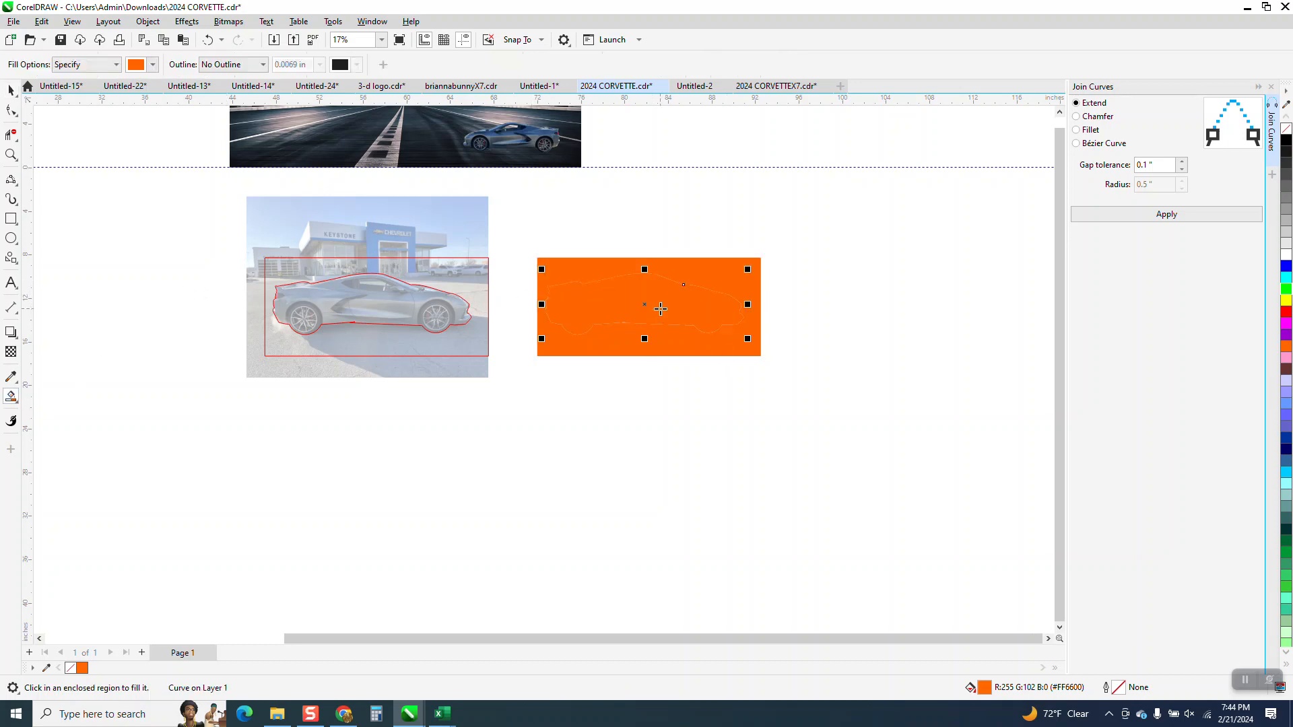
pyautogui.press('Down')
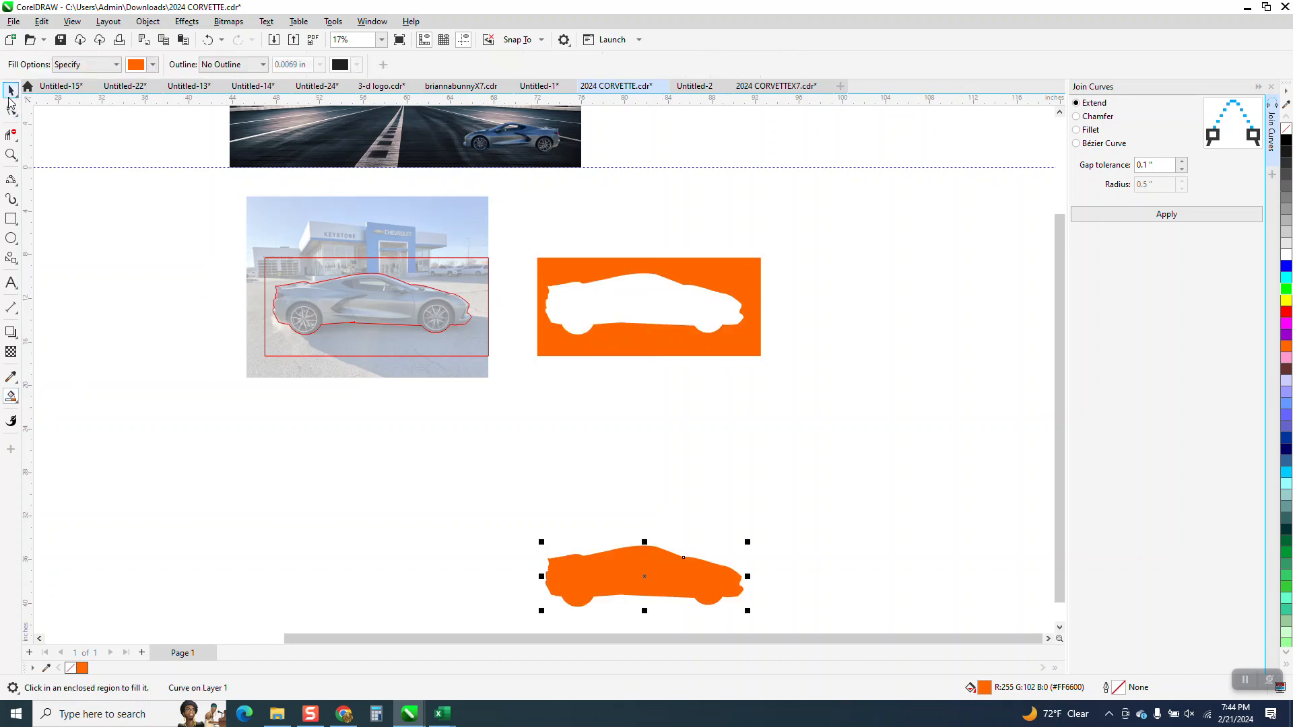
# Step: Move the red rectangle and car outline together off the photo, 50 inches to the right
pyautogui.moveTo(236, 233); pyautogui.dragTo(544, 375)
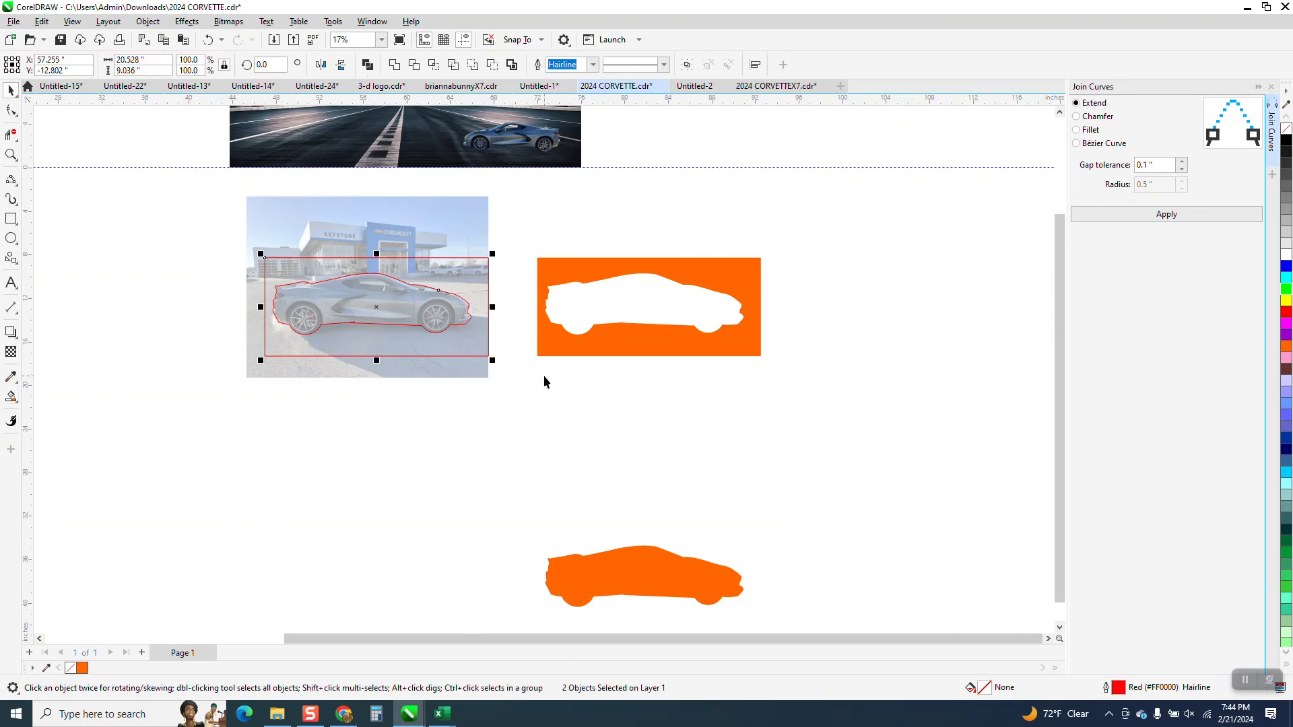
pyautogui.press('Right')
pyautogui.press('Right')
# Step: Set the dealership photo's transparency to 0 to restore its full opacity
pyautogui.click(447, 302)
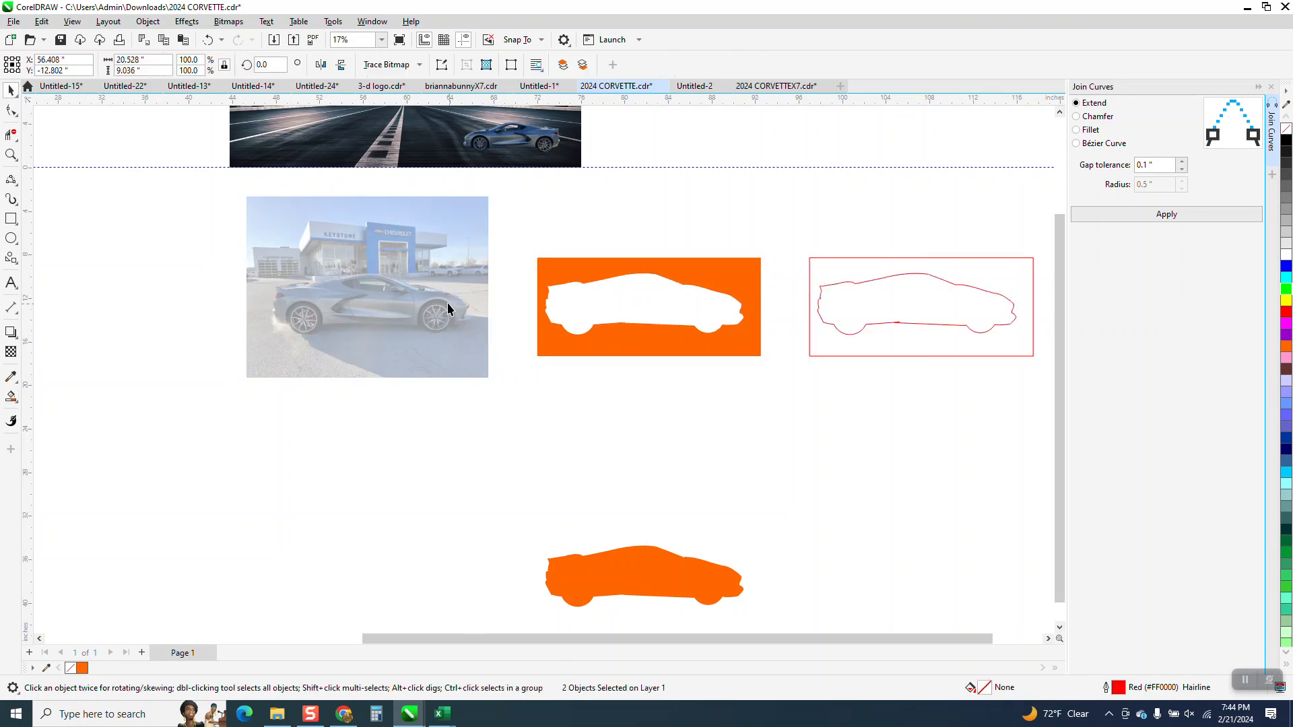
pyautogui.click(17, 402)
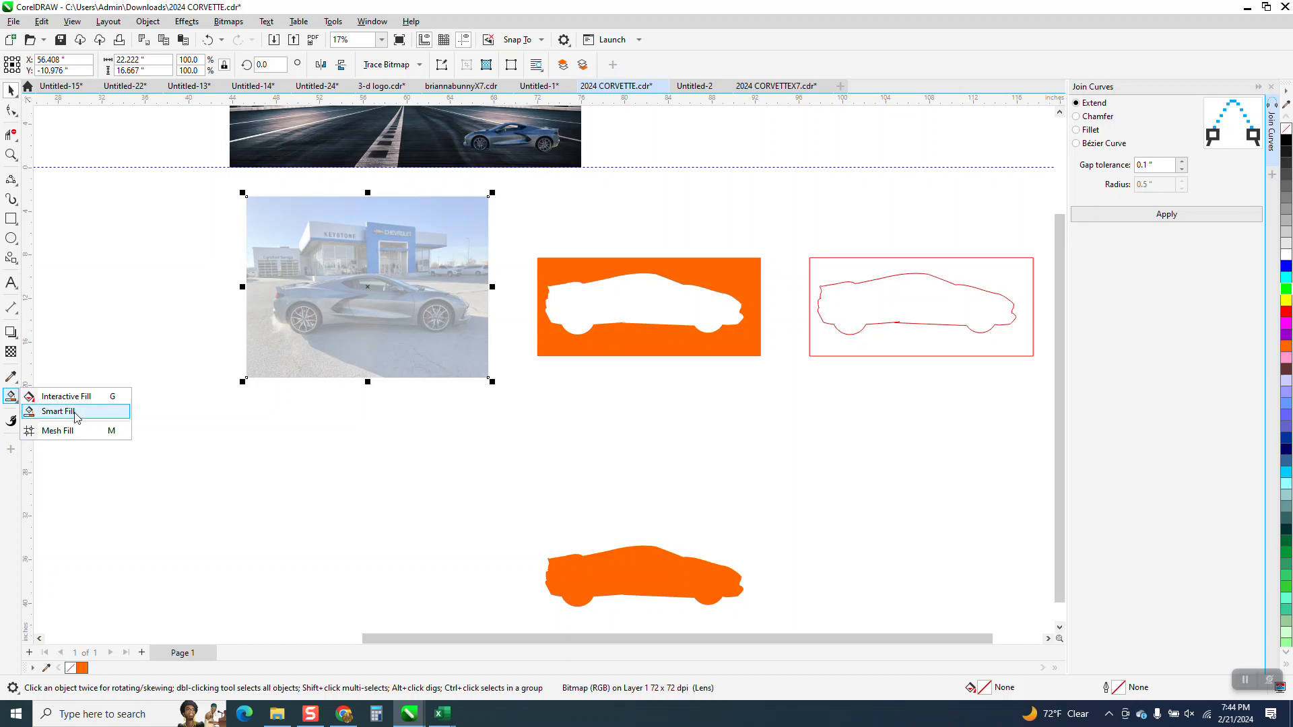
pyautogui.click(11, 352)
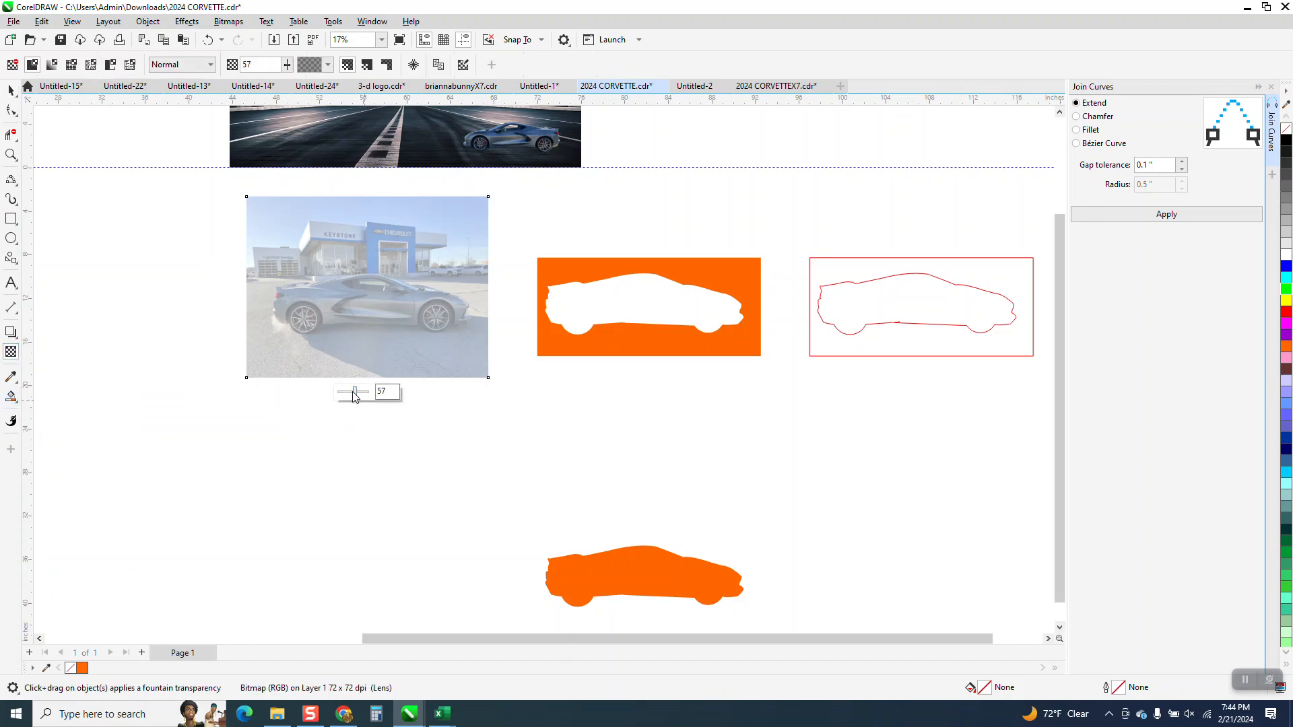
pyautogui.moveTo(358, 396); pyautogui.dragTo(304, 407)
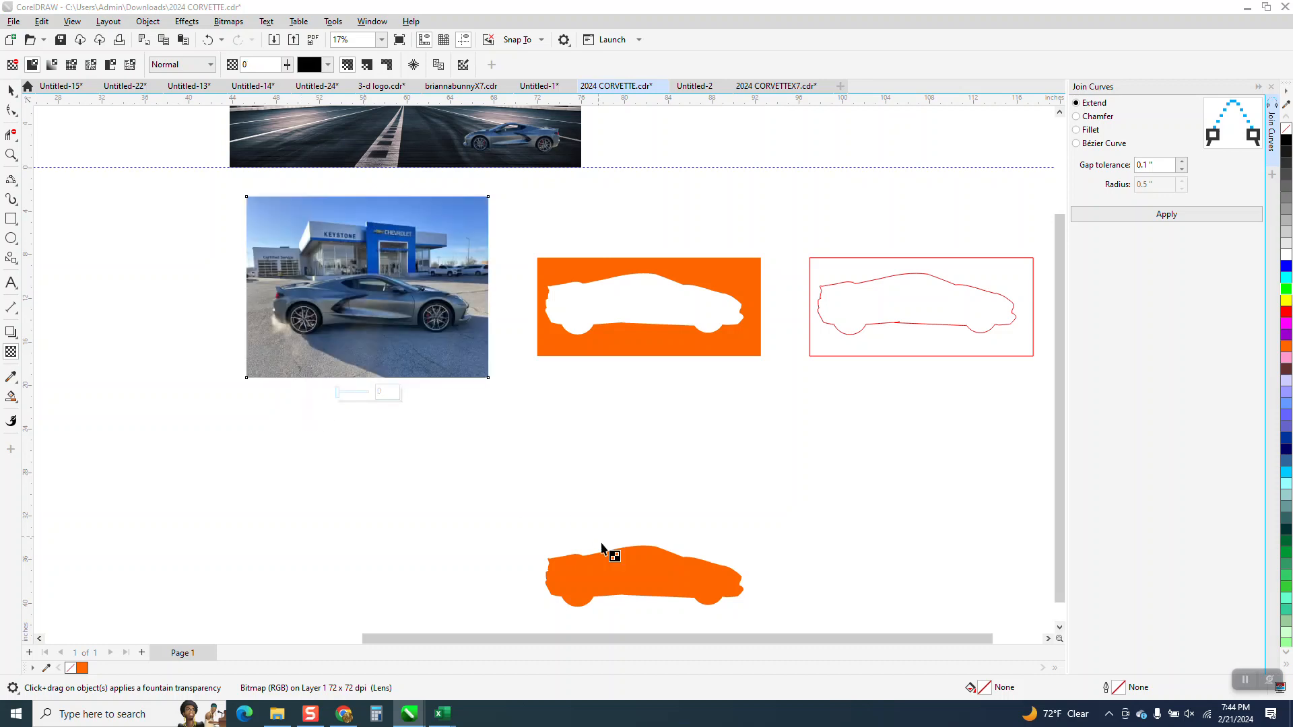
# Step: Move the orange car silhouette 25 inches up and 25 inches left, back over the Corvette in the dealership photo
pyautogui.click(630, 584)
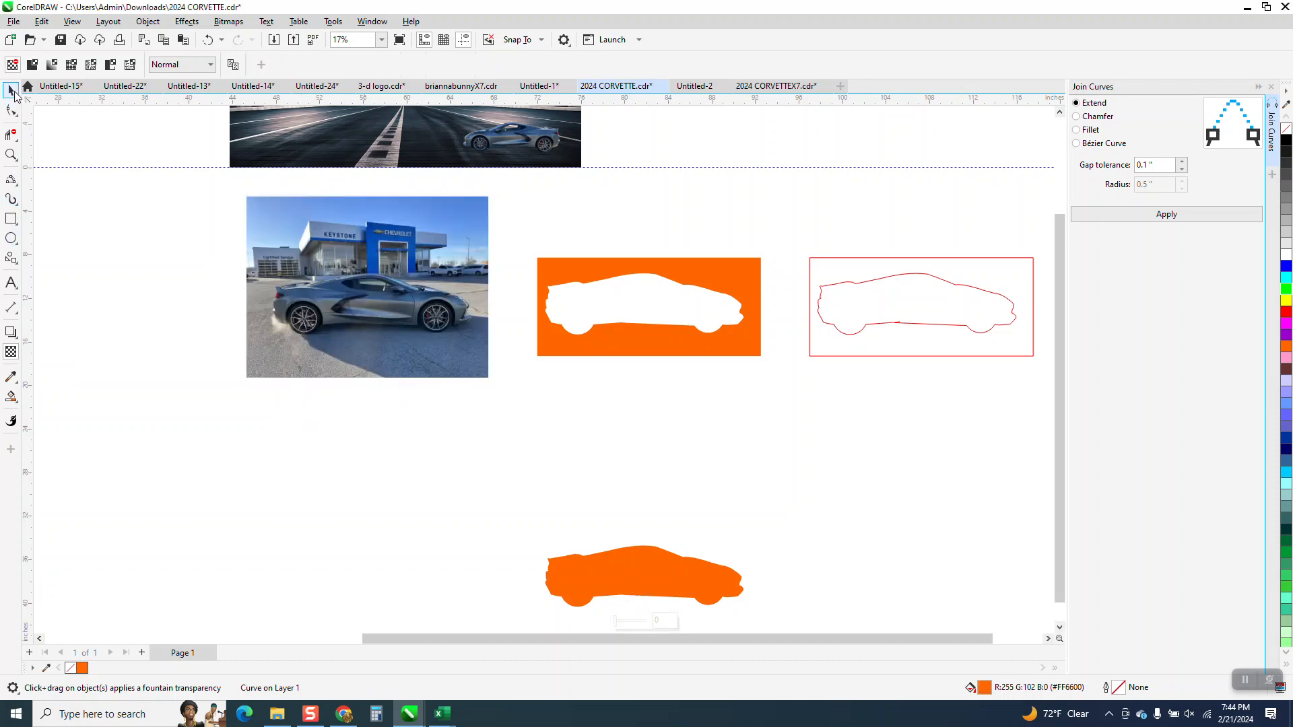
pyautogui.click(11, 90)
pyautogui.press('Up')
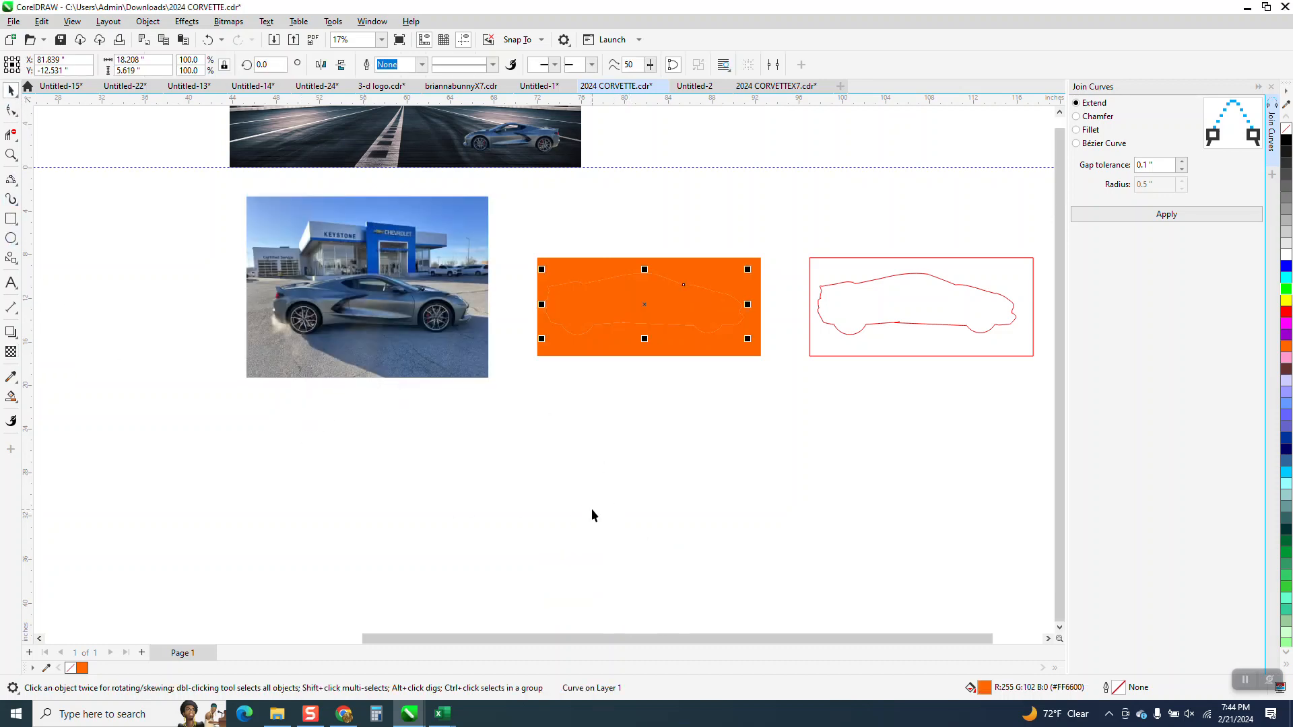
pyautogui.press('Left')
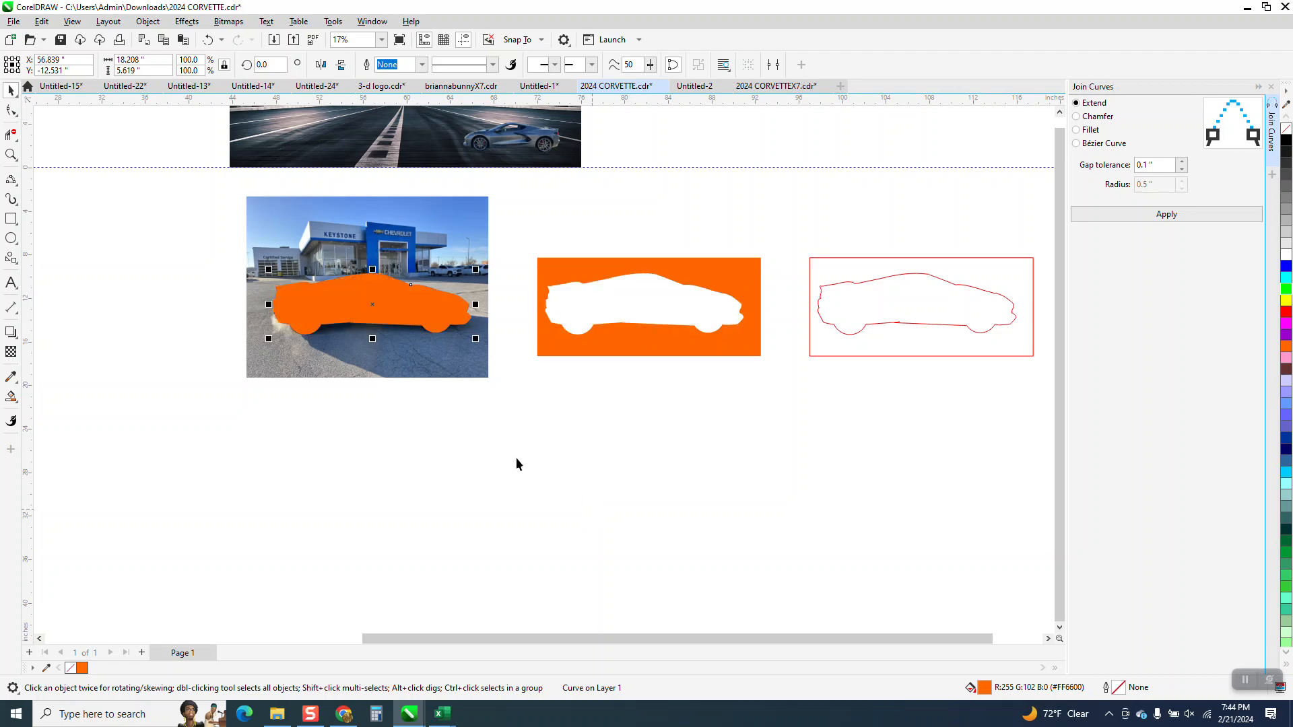
# Step: Intersect the orange silhouette with the dealership photo and move the resulting car cut-out 25 inches down
pyautogui.click(222, 190)
pyautogui.moveTo(470, 381); pyautogui.dragTo(512, 415)
pyautogui.click(435, 66)
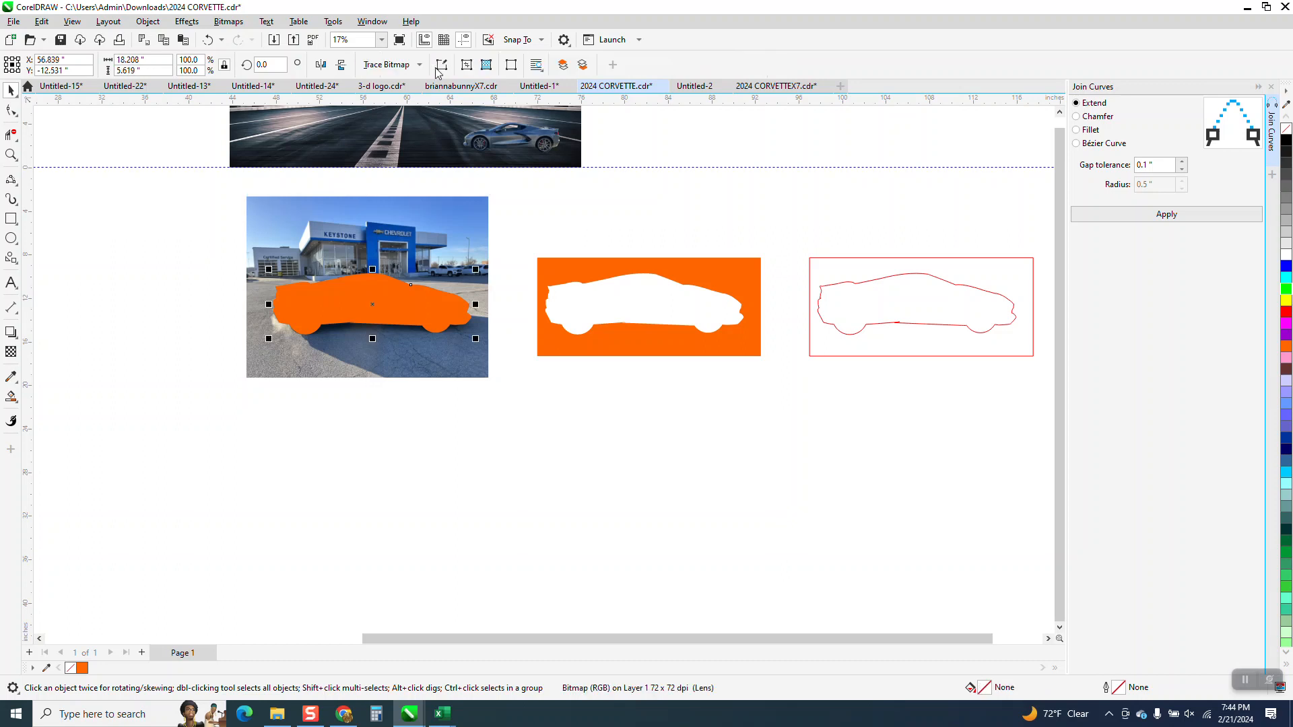
# Step: Smooth the corner where the cut-out's roof meets the windshield, using the Smooth tool with a 0.5-inch nib
pyautogui.click(11, 154)
pyautogui.moveTo(336, 527); pyautogui.dragTo(480, 613)
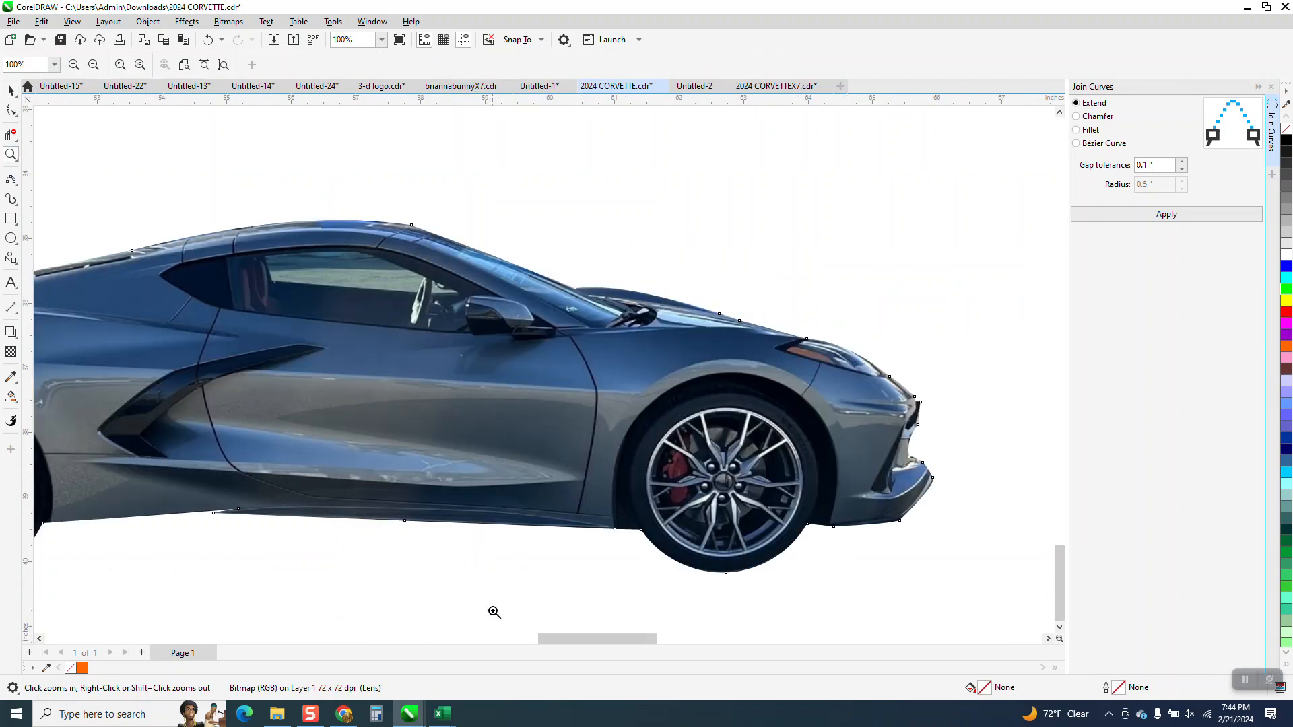
pyautogui.moveTo(374, 205); pyautogui.dragTo(477, 247)
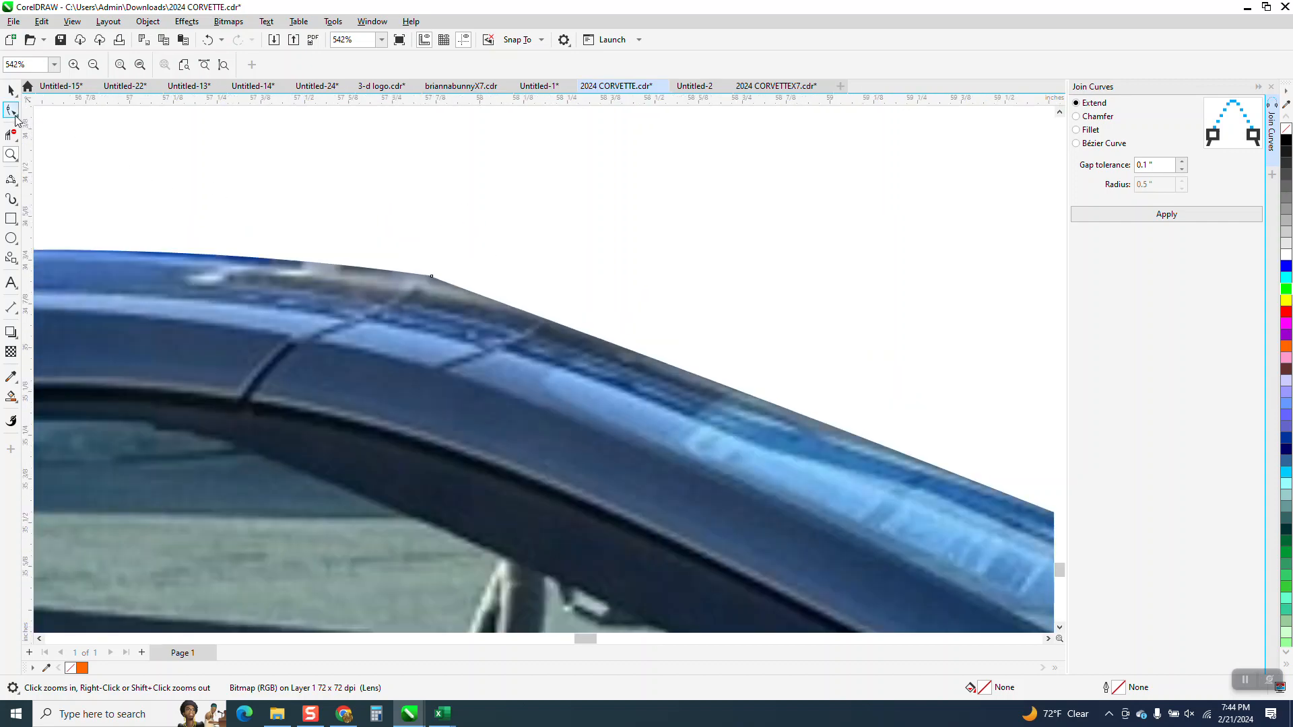
pyautogui.click(11, 111)
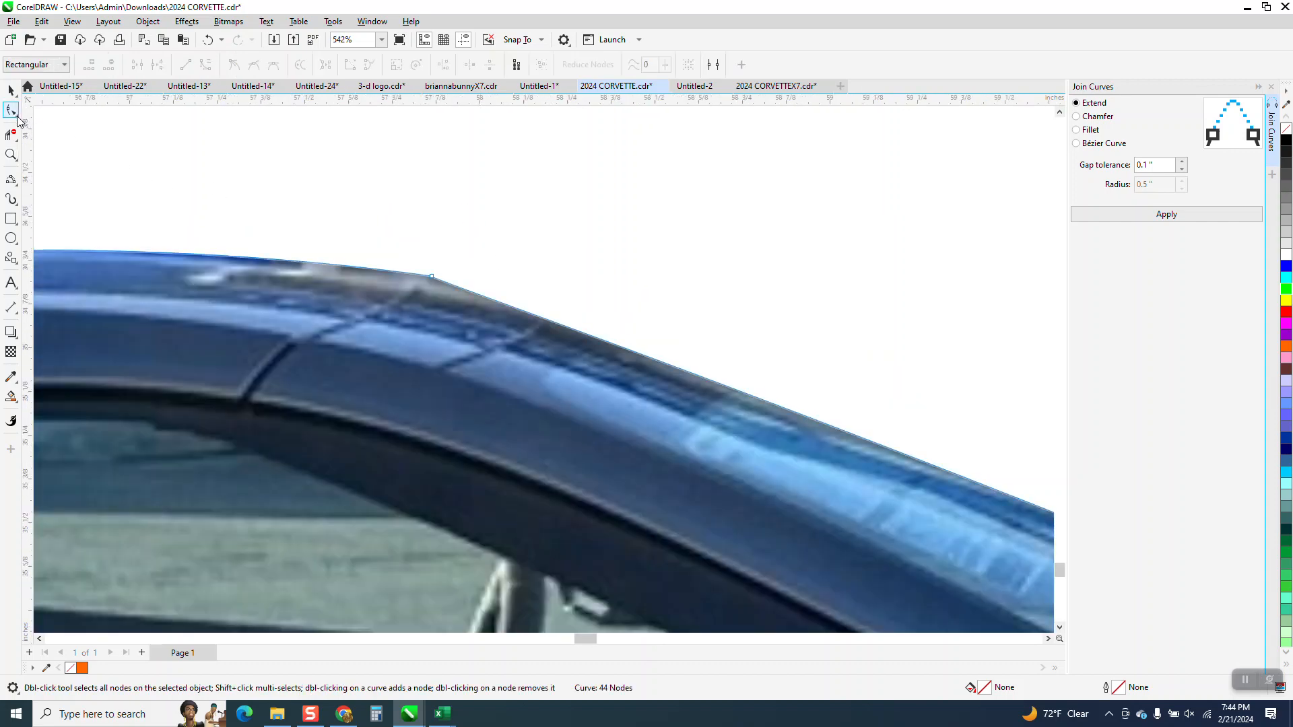
pyautogui.click(15, 116)
pyautogui.click(42, 135)
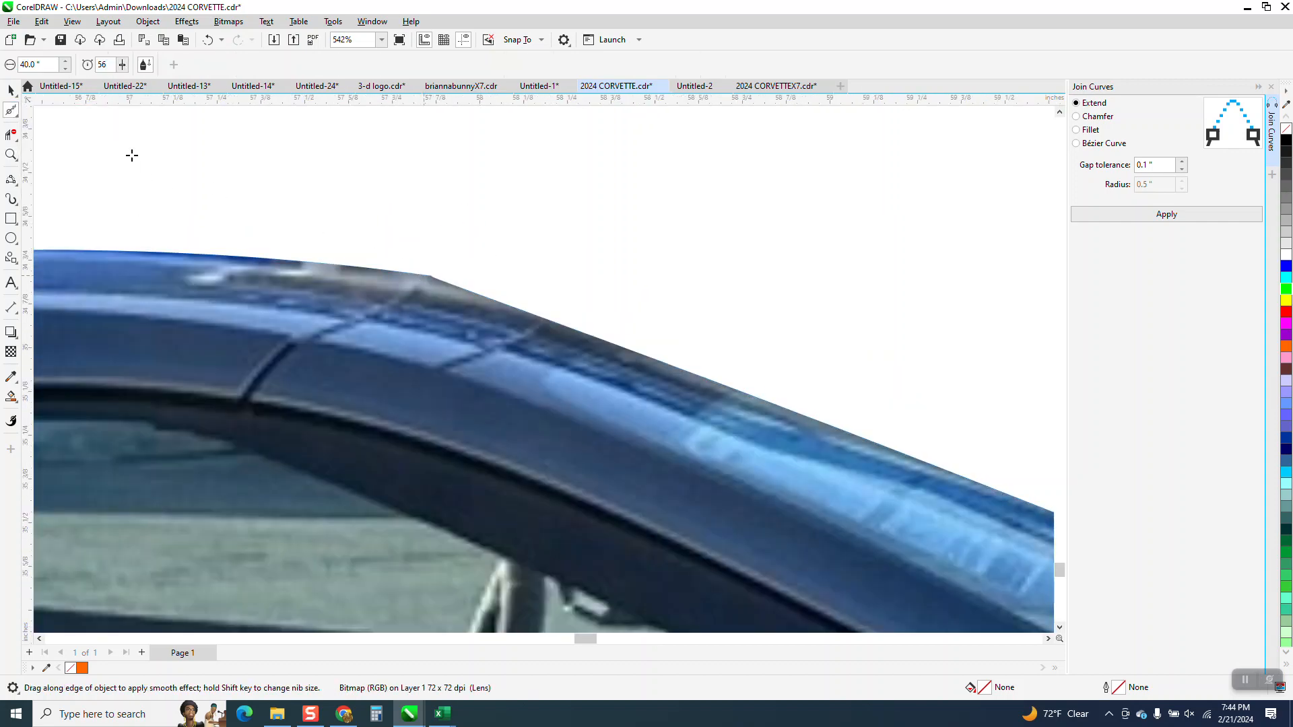
pyautogui.write('0.5')
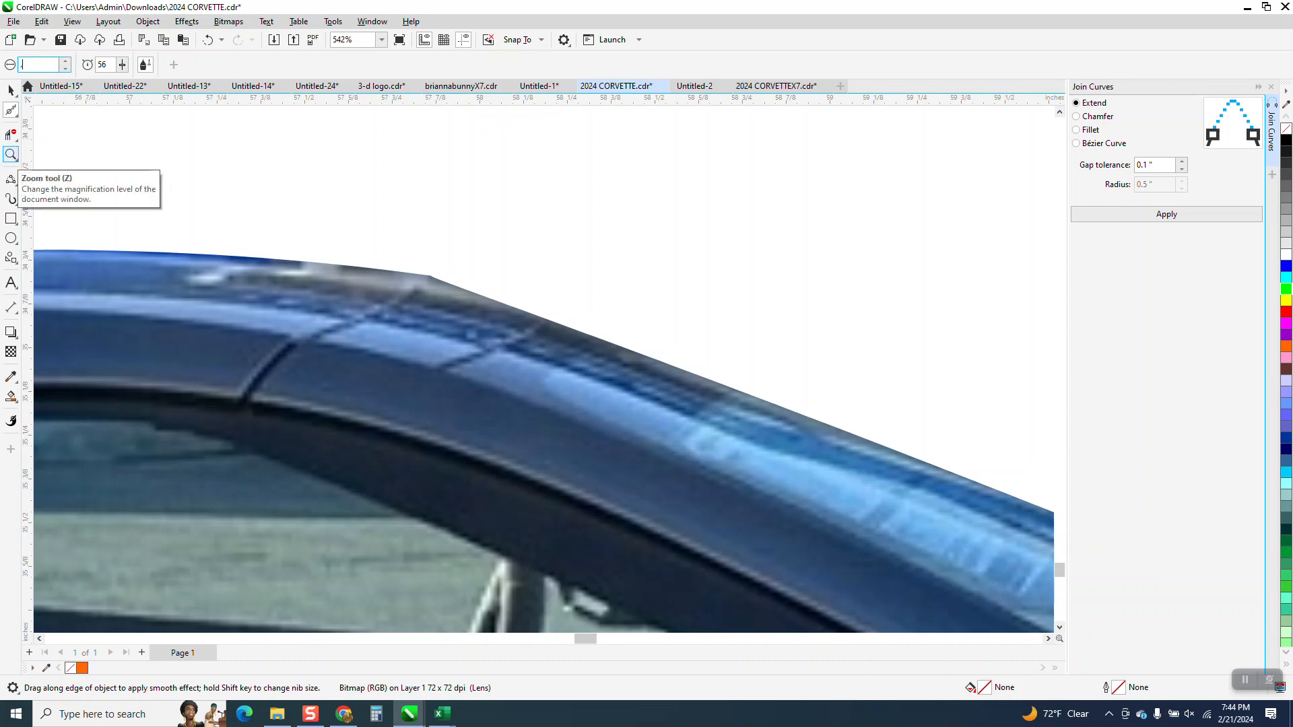
pyautogui.press('Return')
pyautogui.moveTo(447, 285)
pyautogui.mouseDown()
pyautogui.moveTo(385, 275)
pyautogui.moveTo(558, 327)
pyautogui.mouseUp()
# Step: Smooth the jagged edge of the cut-out along the car's front bumper and nose
pyautogui.scroll(-6, 289, 231)
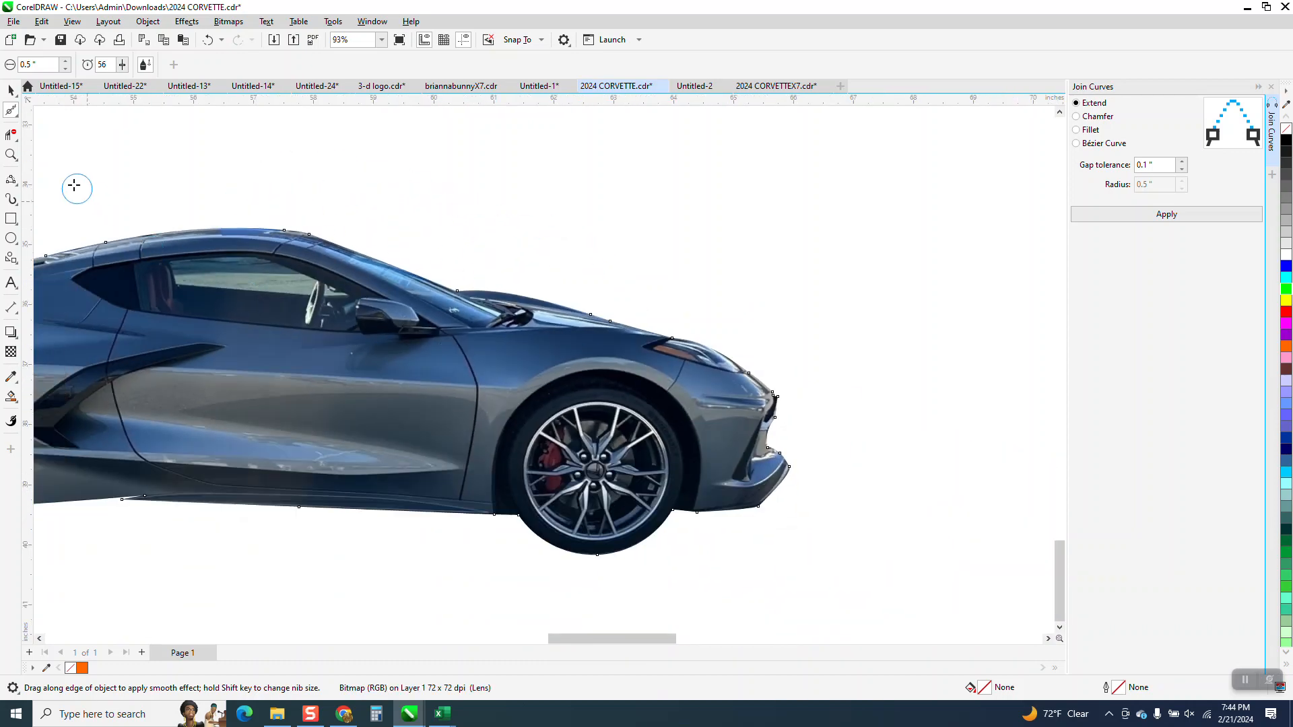
pyautogui.click(11, 155)
pyautogui.moveTo(768, 387); pyautogui.dragTo(827, 447)
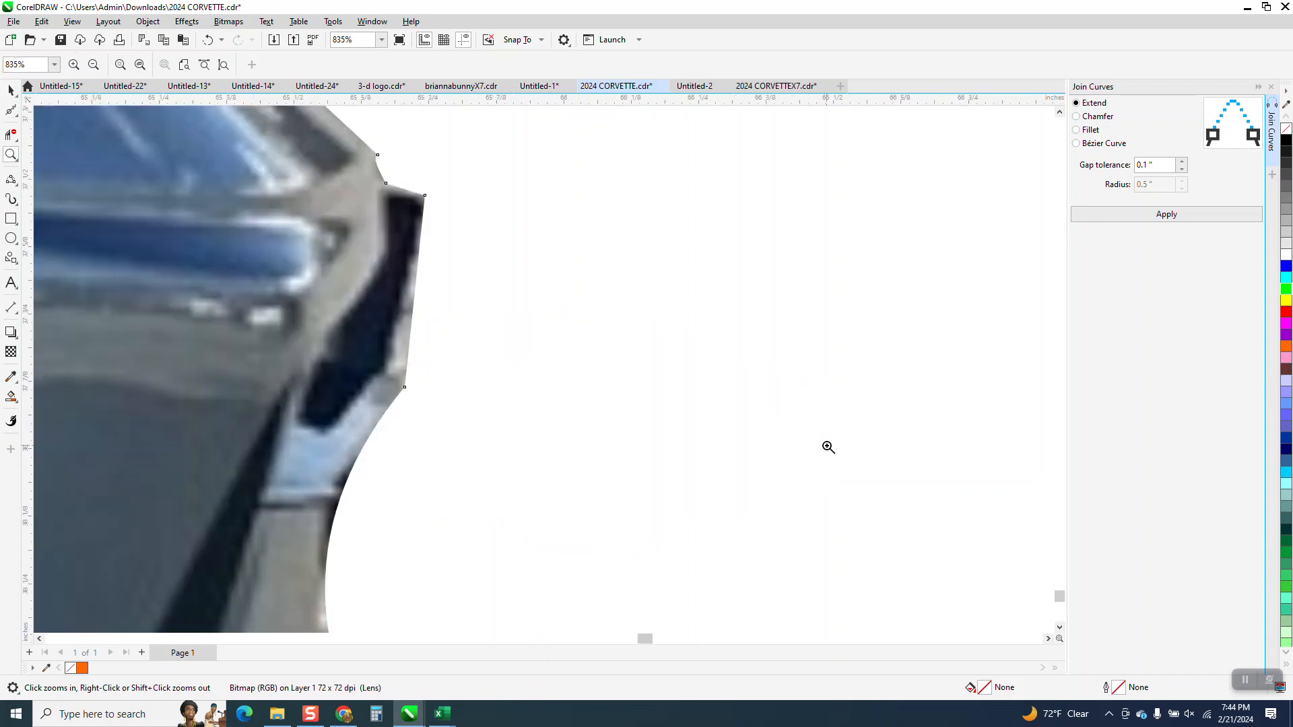
pyautogui.rightClick(571, 385)
pyautogui.click(15, 113)
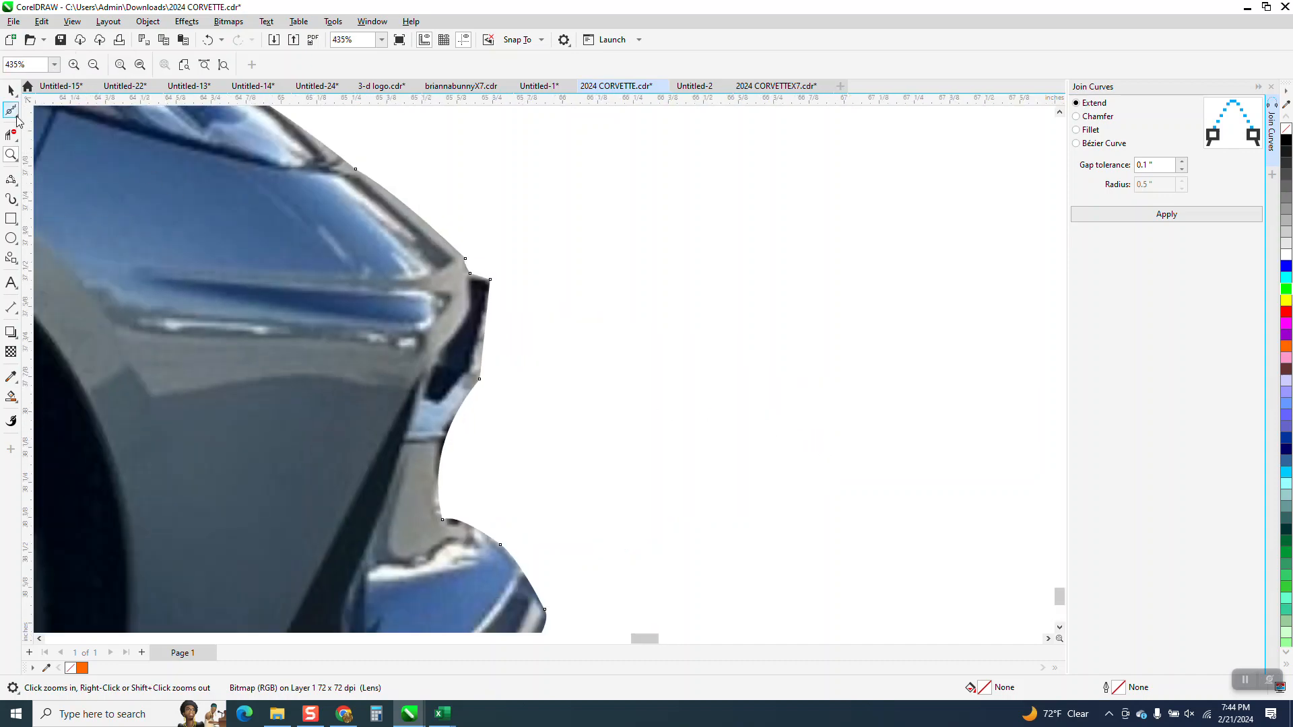
pyautogui.click(54, 130)
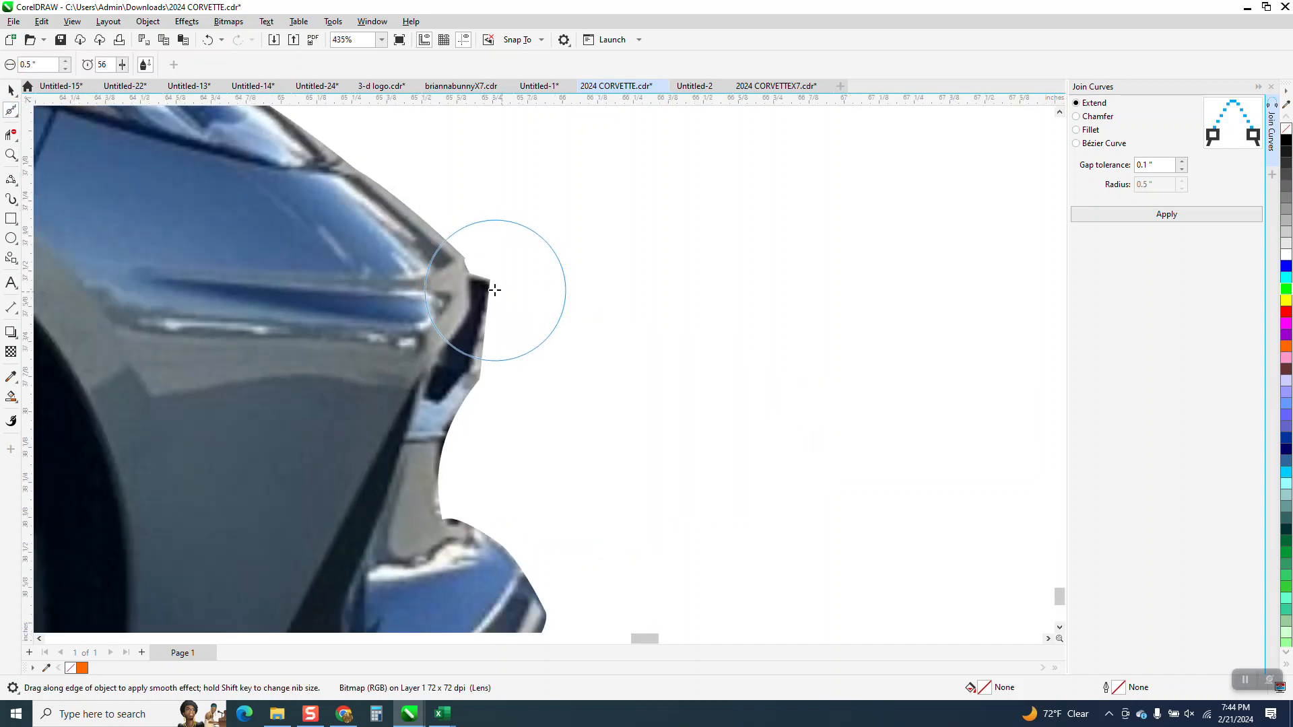
pyautogui.moveTo(495, 293)
pyautogui.mouseDown()
pyautogui.moveTo(426, 440)
pyautogui.moveTo(442, 512)
pyautogui.moveTo(460, 521)
pyautogui.moveTo(471, 358)
pyautogui.moveTo(458, 276)
pyautogui.mouseUp()
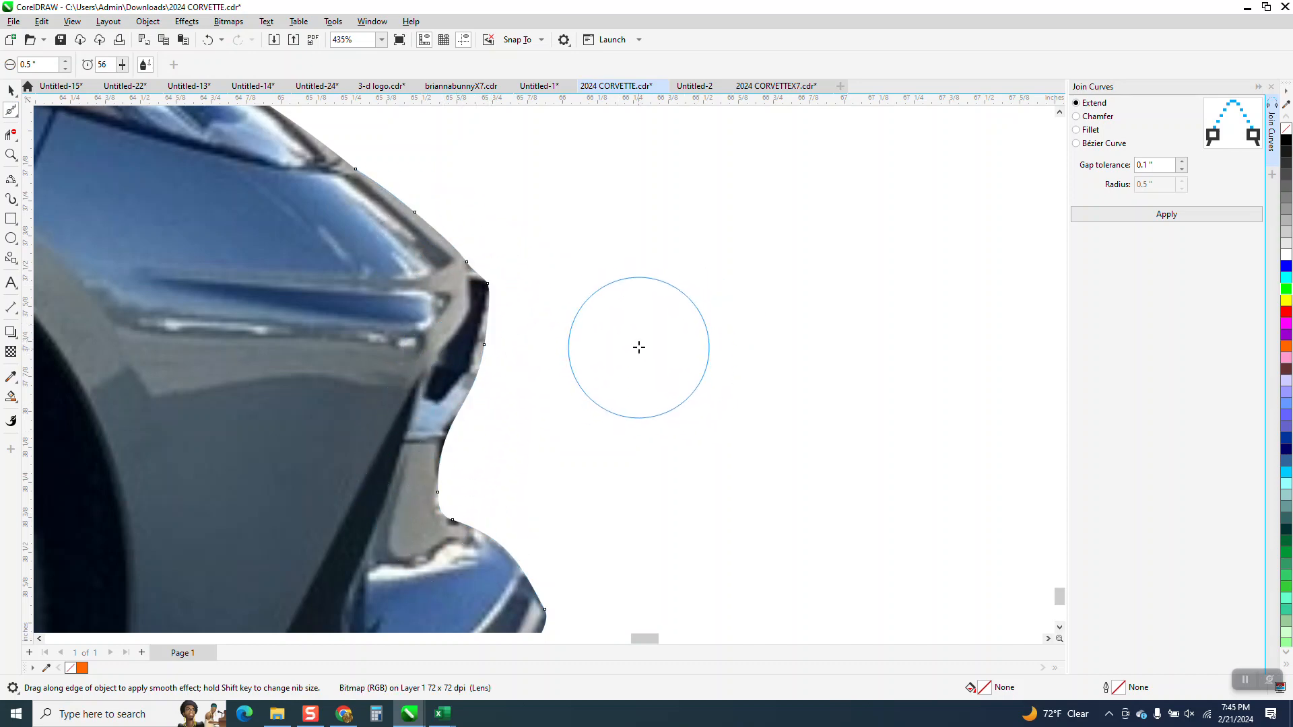
# Step: Examine the whole car cut-out and the racetrack picture that already holds a placed Corvette
pyautogui.scroll(-4, 647, 330)
pyautogui.scroll(-3, 671, 320)
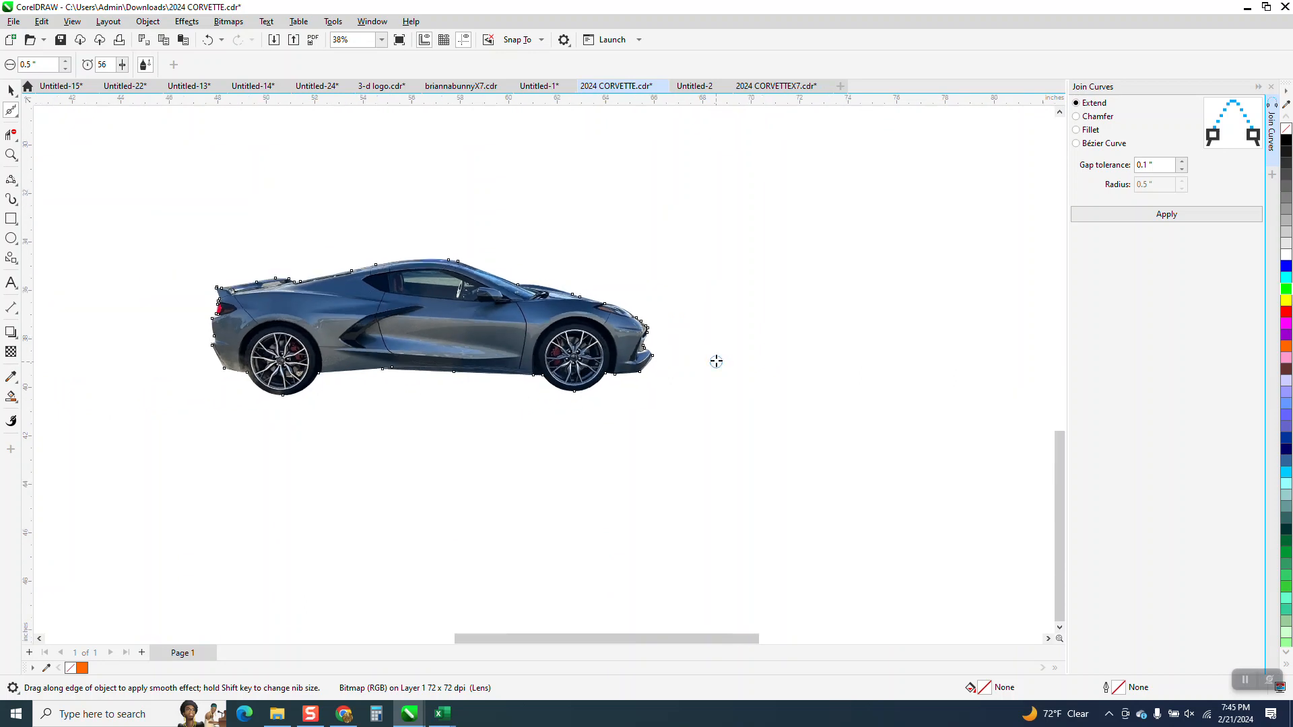
pyautogui.click(9, 89)
pyautogui.scroll(-5, 374, 260)
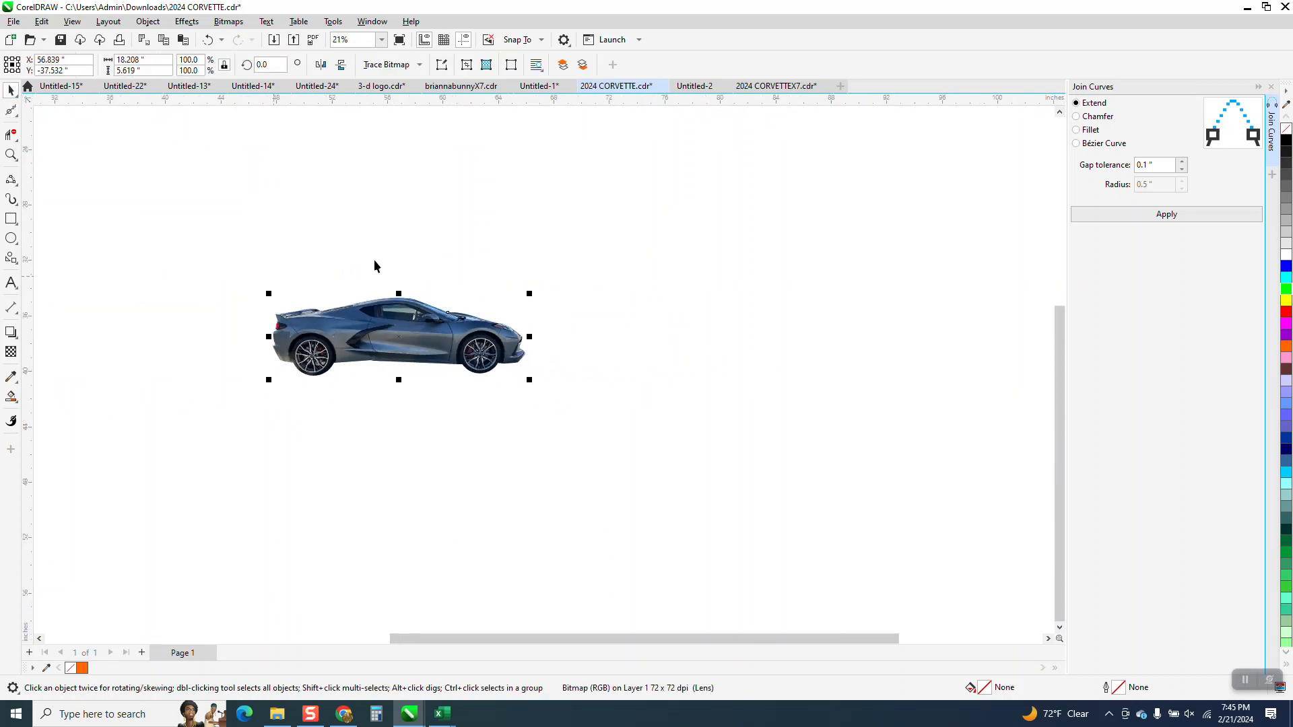
pyautogui.scroll(-2, 444, 291)
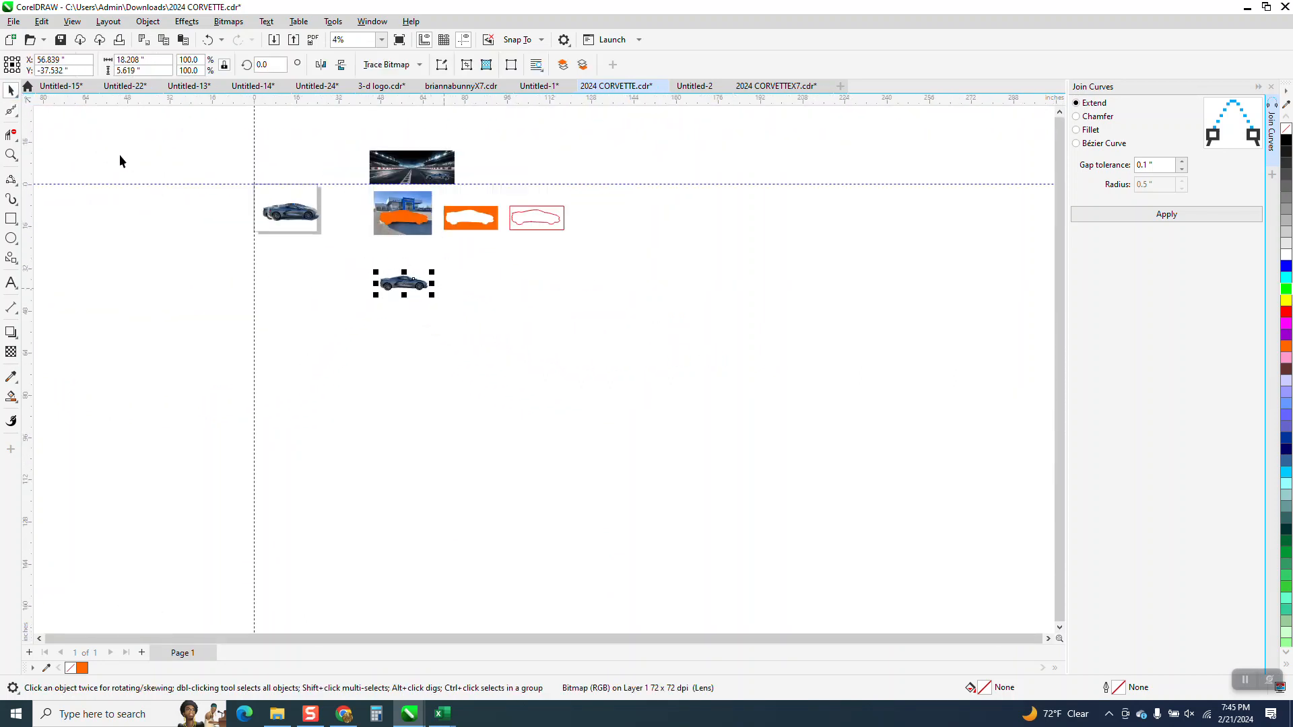
pyautogui.click(11, 154)
pyautogui.moveTo(408, 156); pyautogui.dragTo(479, 194)
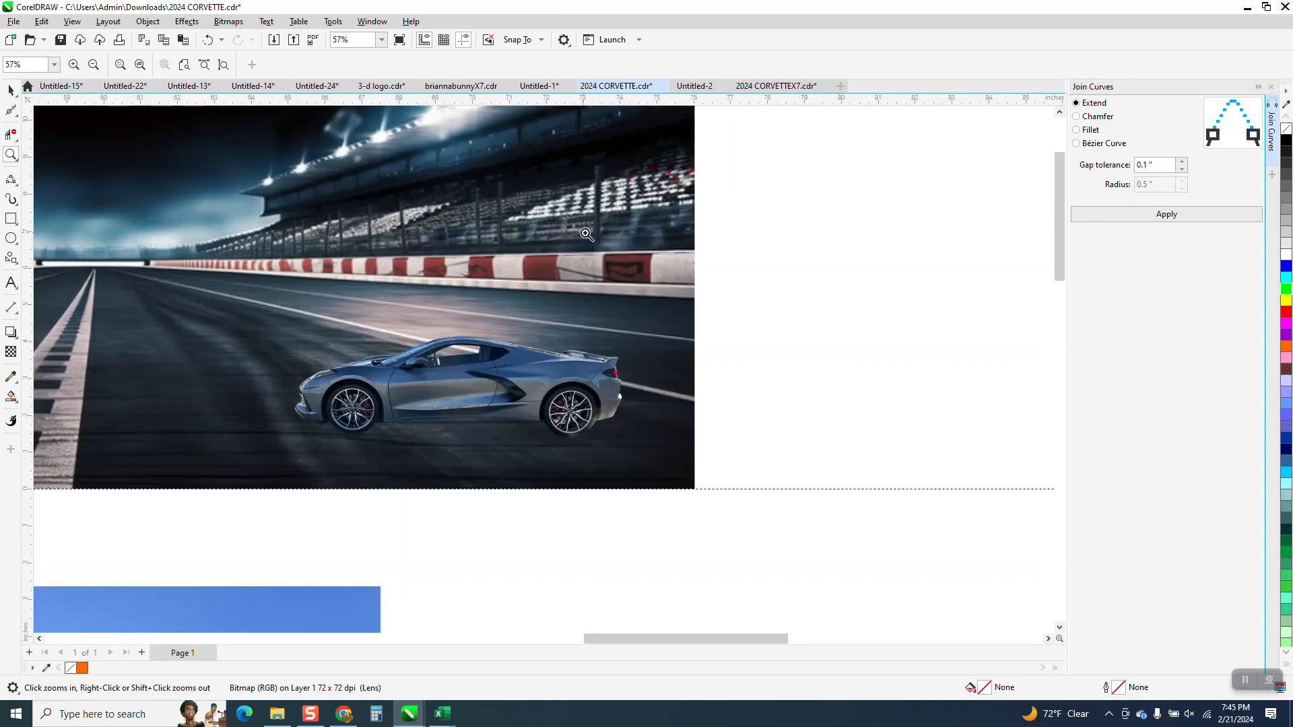
pyautogui.scroll(-2, 478, 320)
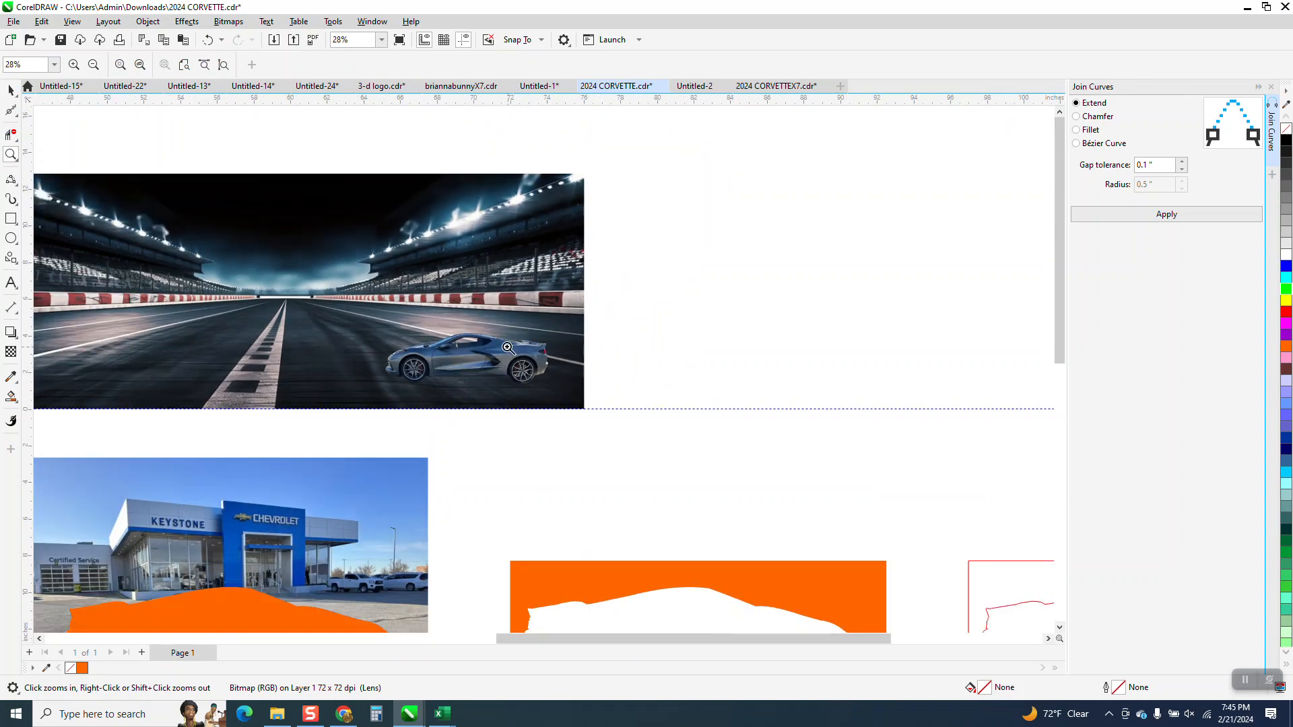
pyautogui.scroll(-3, 507, 348)
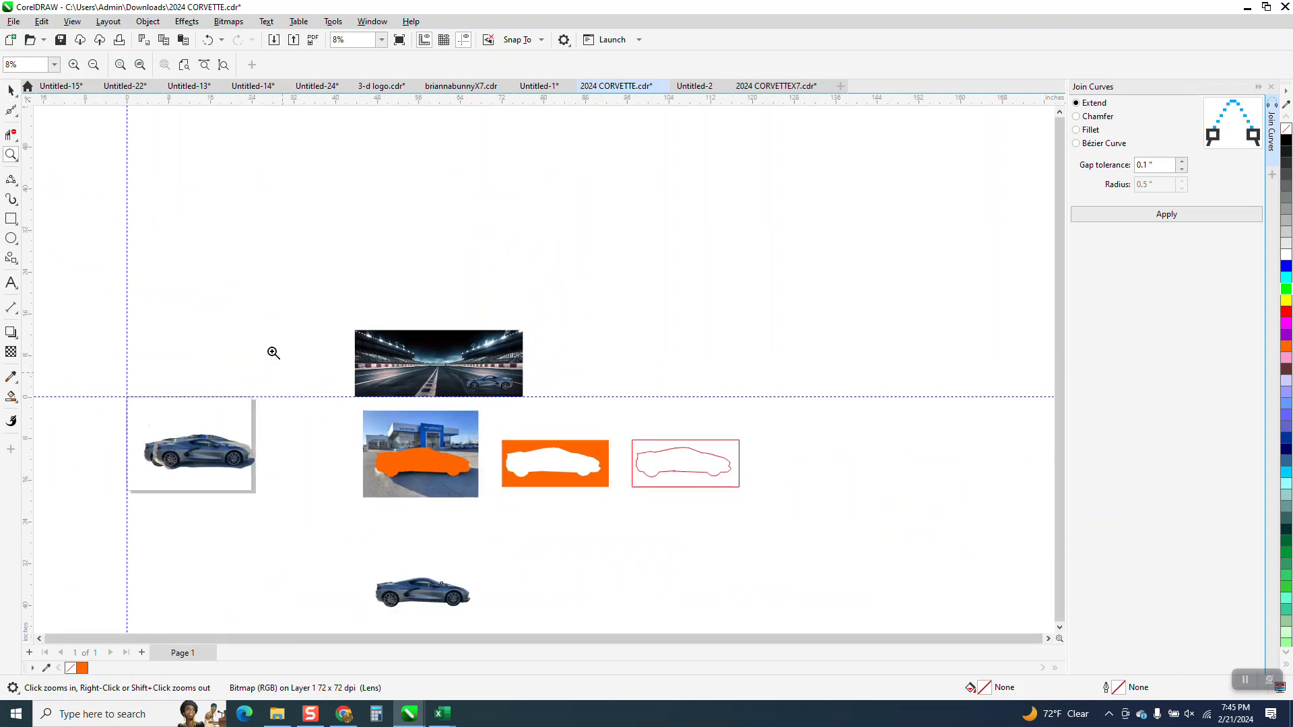
# Step: Move the car cut-out 25 inches right and 50 inches up, next to the racetrack picture
pyautogui.click(11, 90)
pyautogui.click(398, 577)
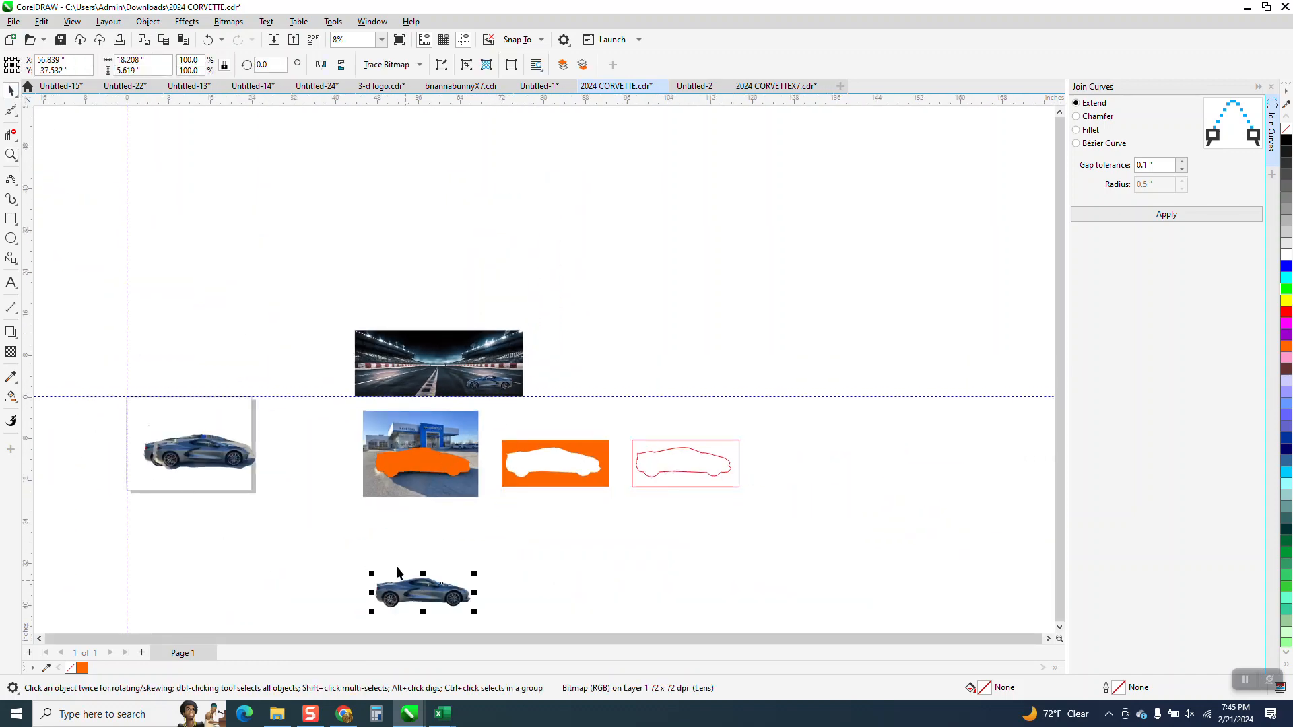
pyautogui.press('Right')
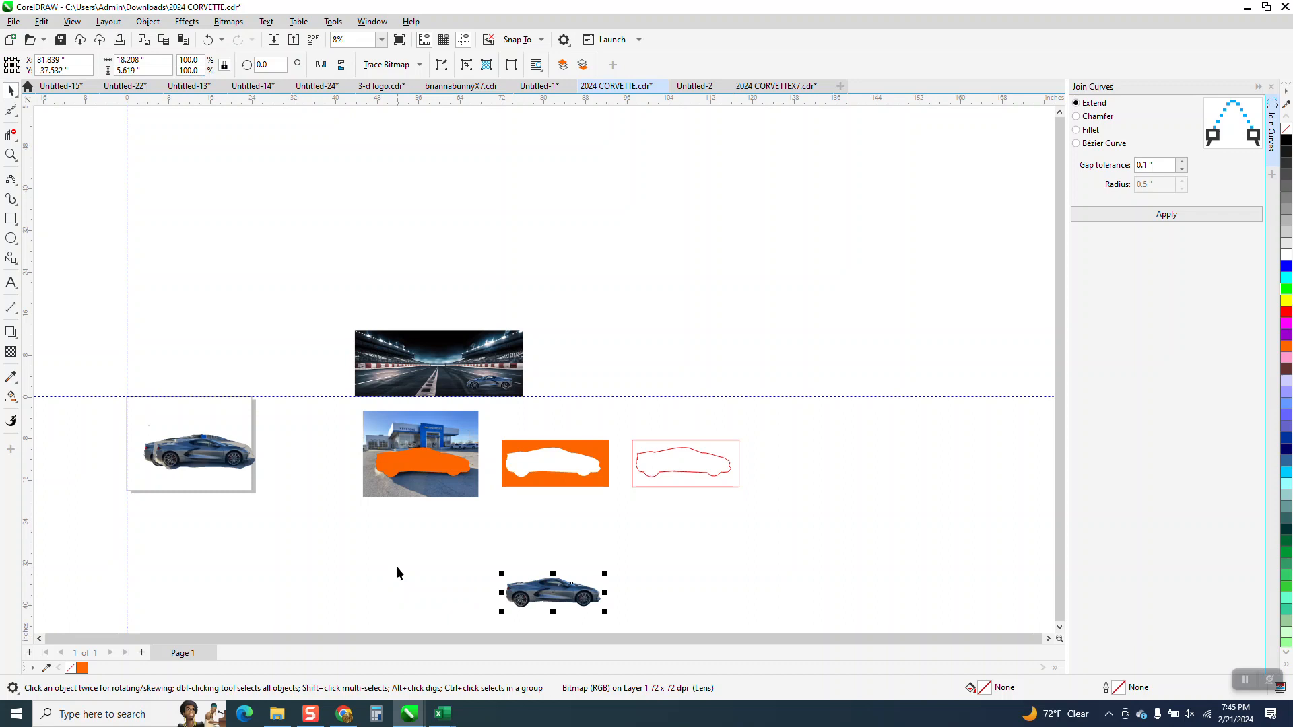
pyautogui.press('Up')
pyautogui.press('Up')
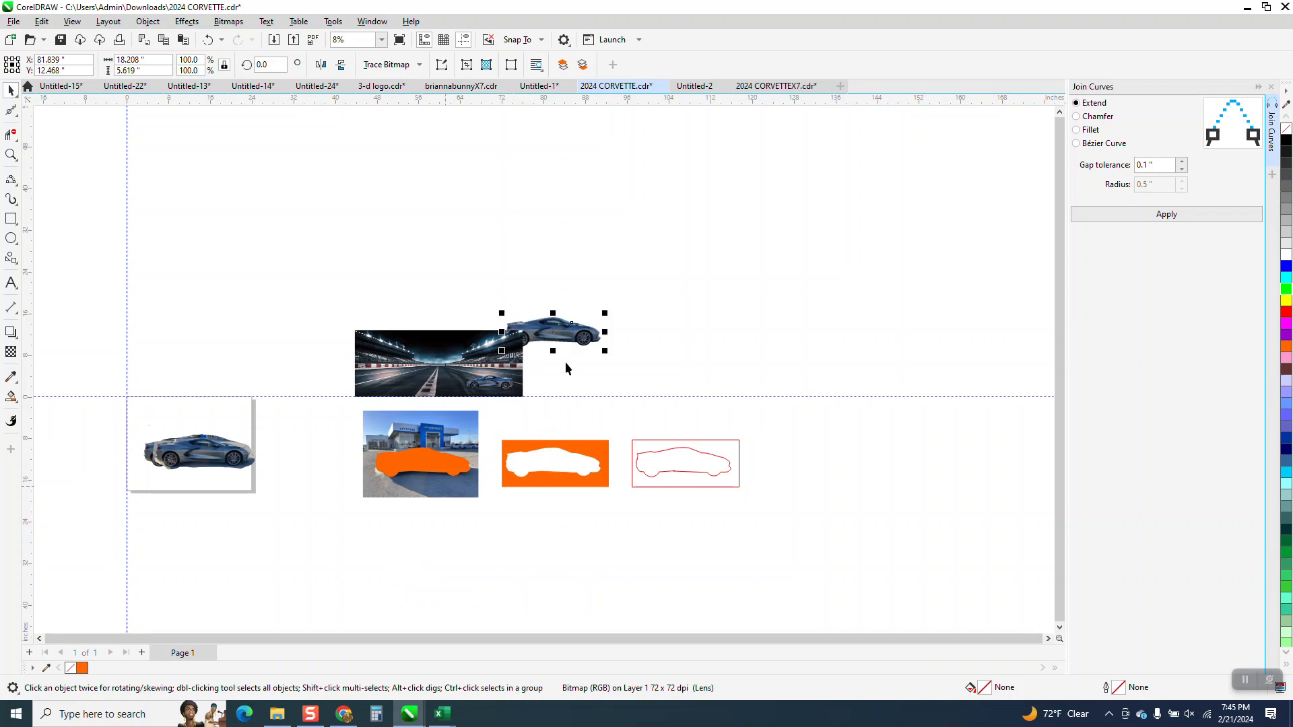
# Step: Scale the car cut-out proportionally to about 72.4% and mirror it horizontally
pyautogui.moveTo(604, 314); pyautogui.dragTo(578, 321)
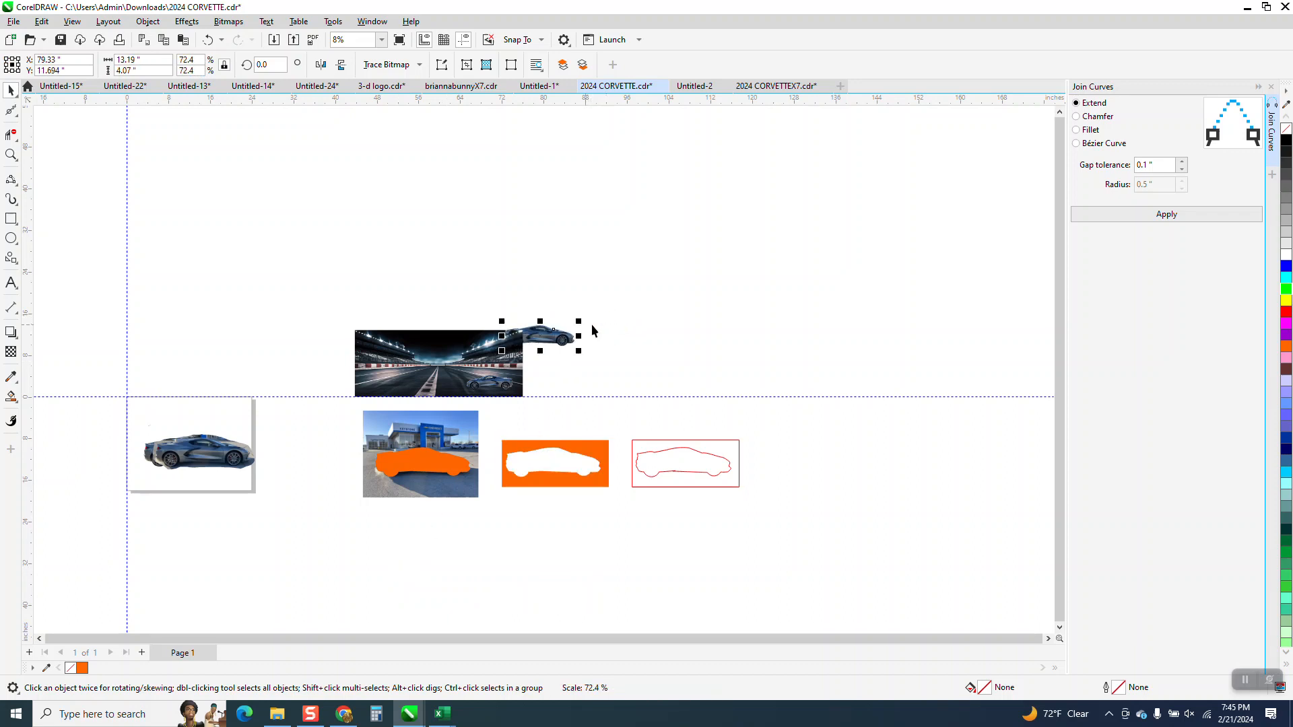
pyautogui.click(320, 65)
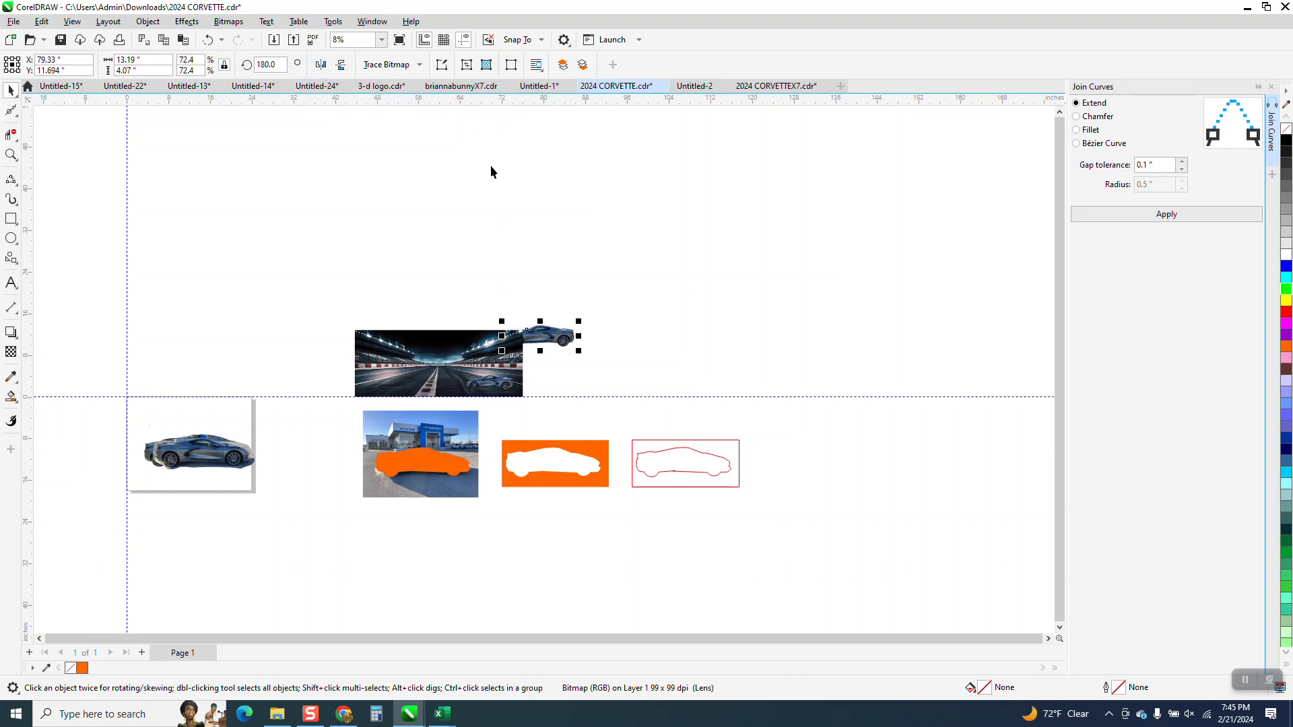
# Step: Place the mirrored car over the middle of the racetrack picture and bring it to the front of the page
pyautogui.moveTo(537, 345); pyautogui.dragTo(444, 378)
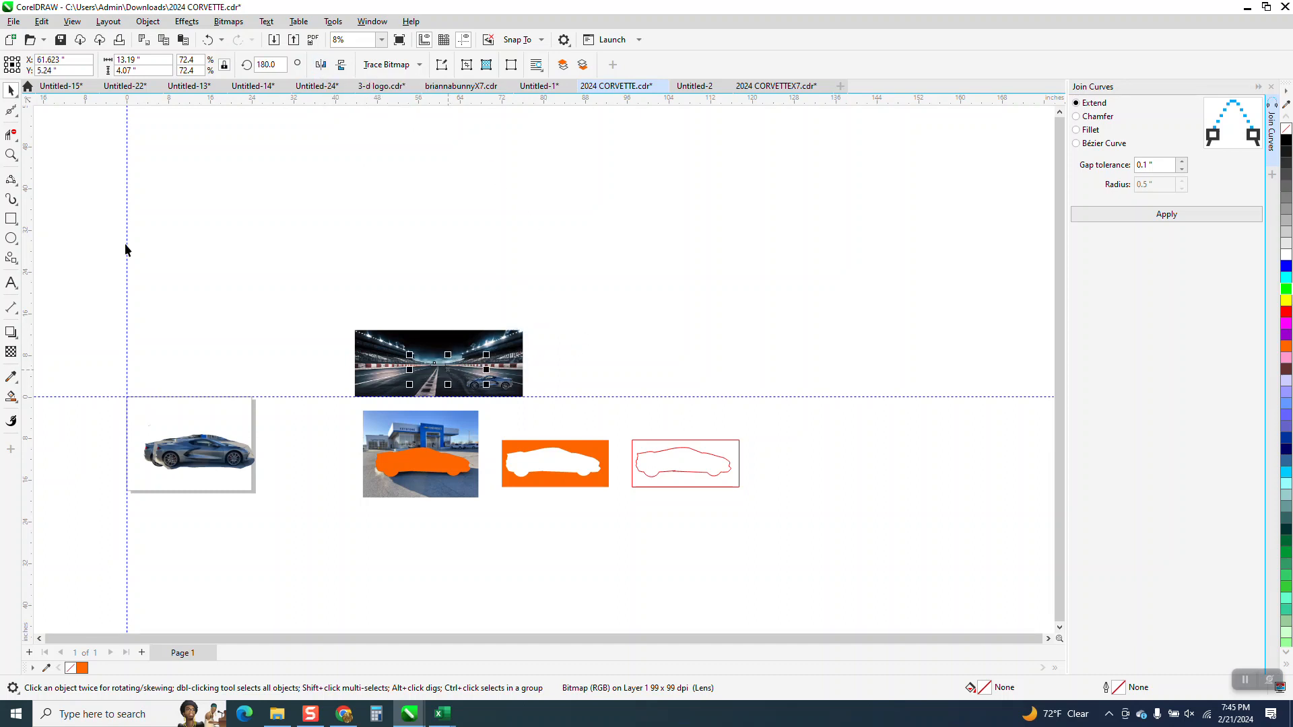
pyautogui.click(148, 21)
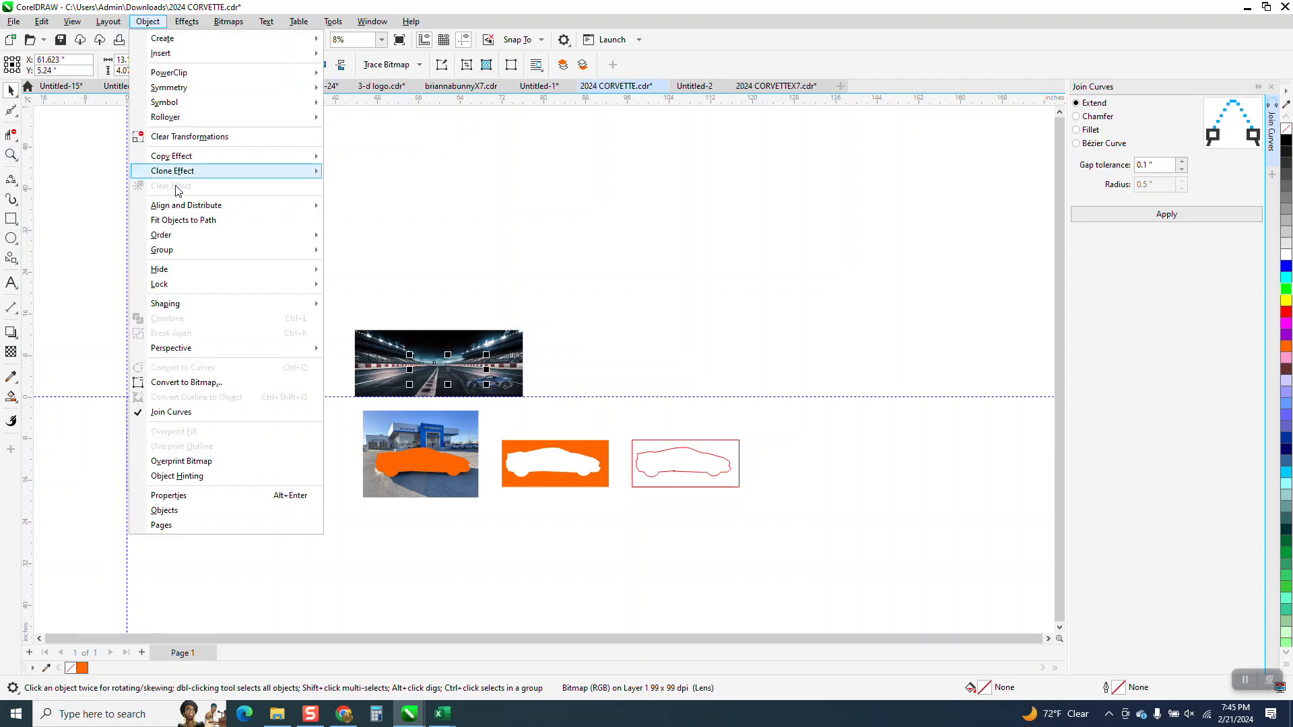
pyautogui.moveTo(269, 235)
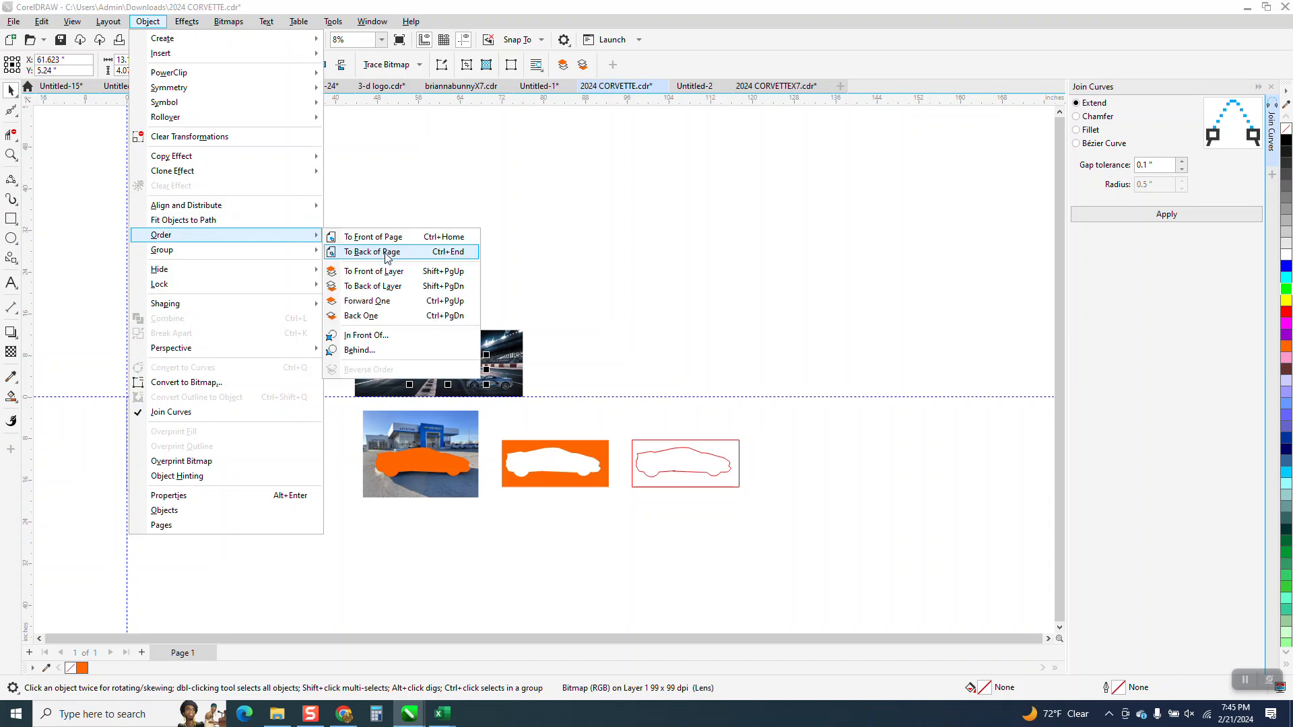
pyautogui.click(385, 253)
# Step: Scale the new car down to about 37.8% and place it on the track to the left of the existing car
pyautogui.click(11, 154)
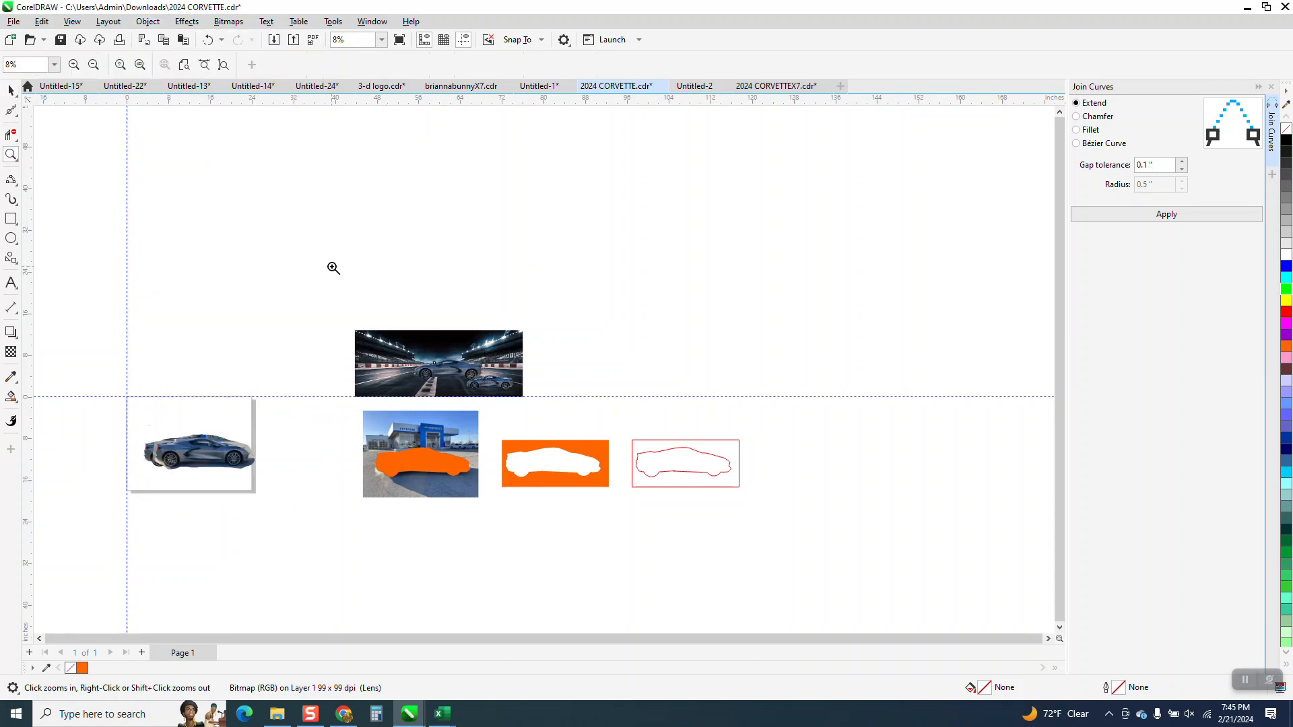
pyautogui.moveTo(407, 309); pyautogui.dragTo(532, 424)
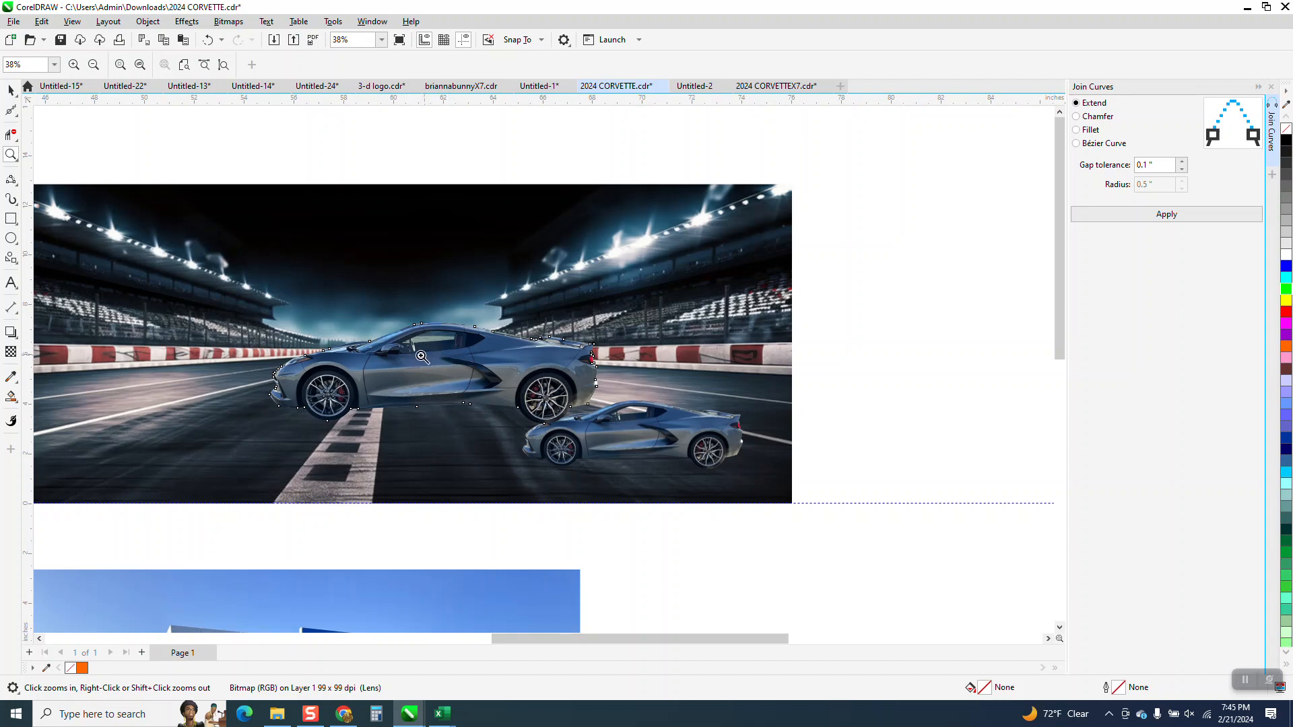
pyautogui.click(9, 90)
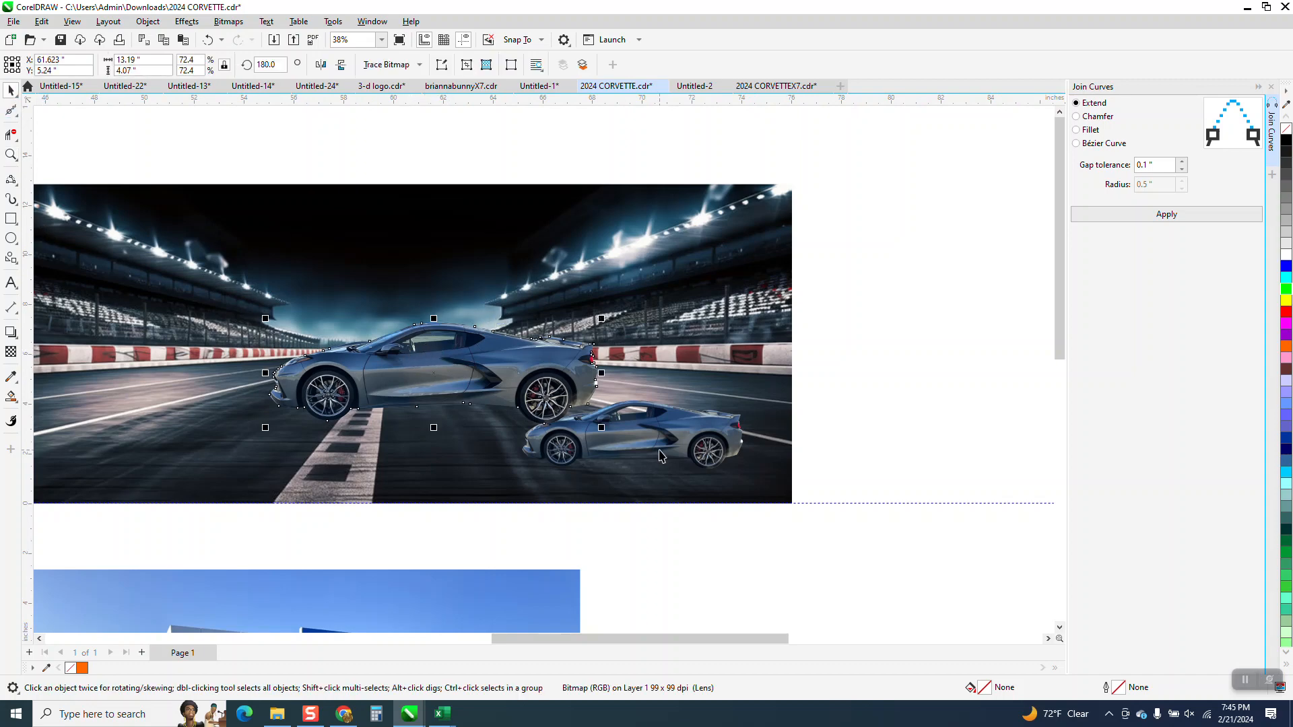
pyautogui.click(519, 368)
pyautogui.moveTo(601, 322); pyautogui.dragTo(412, 433)
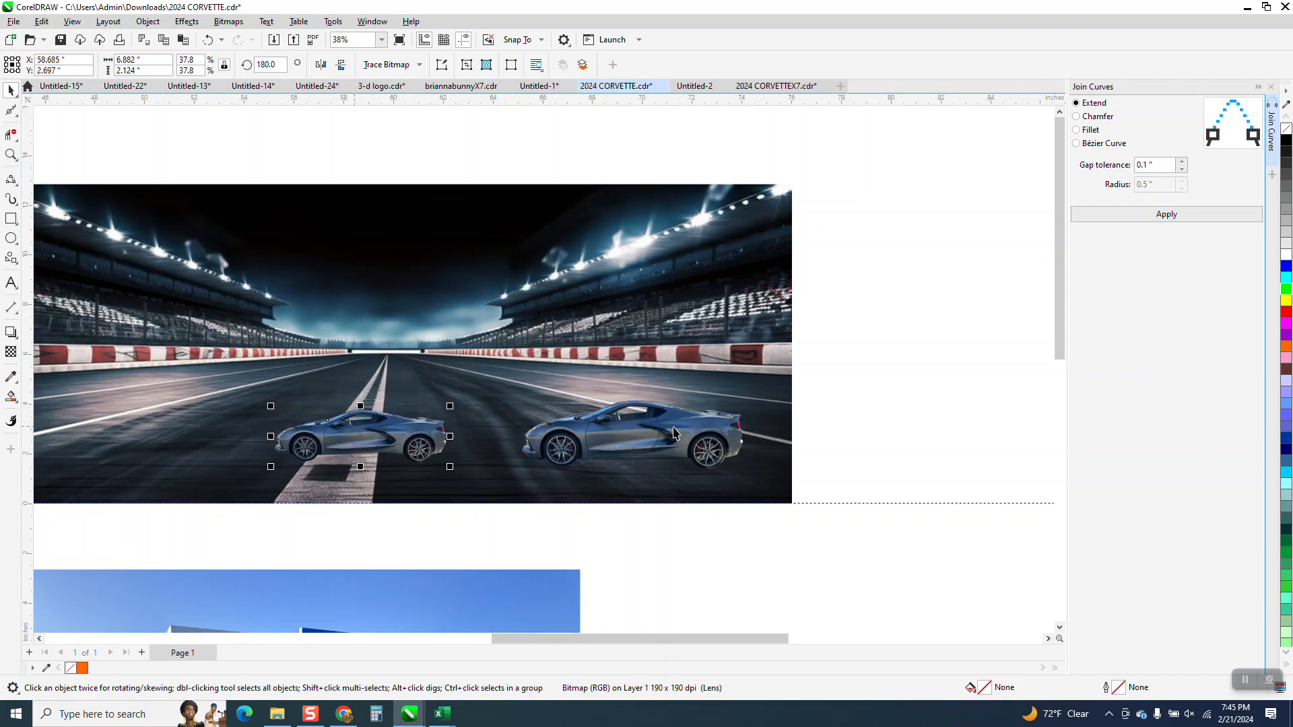
# Step: Shift the existing car slightly right on the track and enlarge the new car to roughly match its size
pyautogui.moveTo(667, 430); pyautogui.dragTo(702, 435)
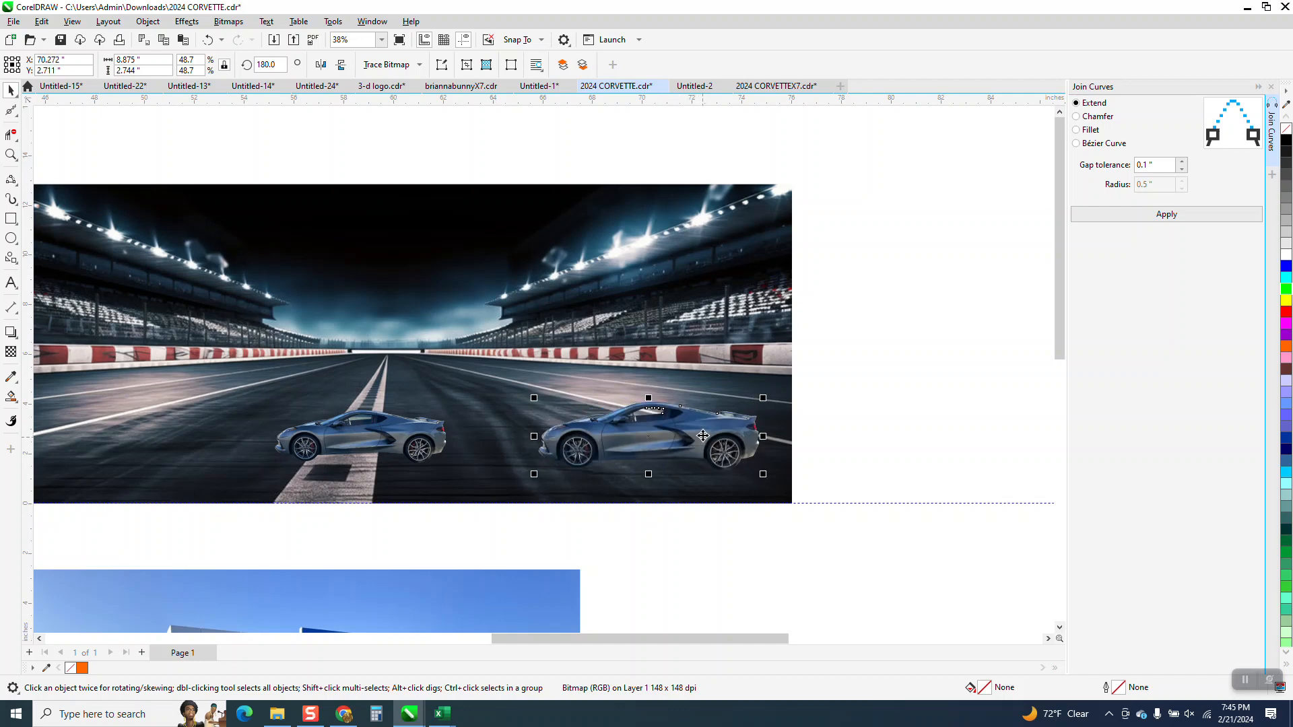
pyautogui.scroll(-1, 491, 410)
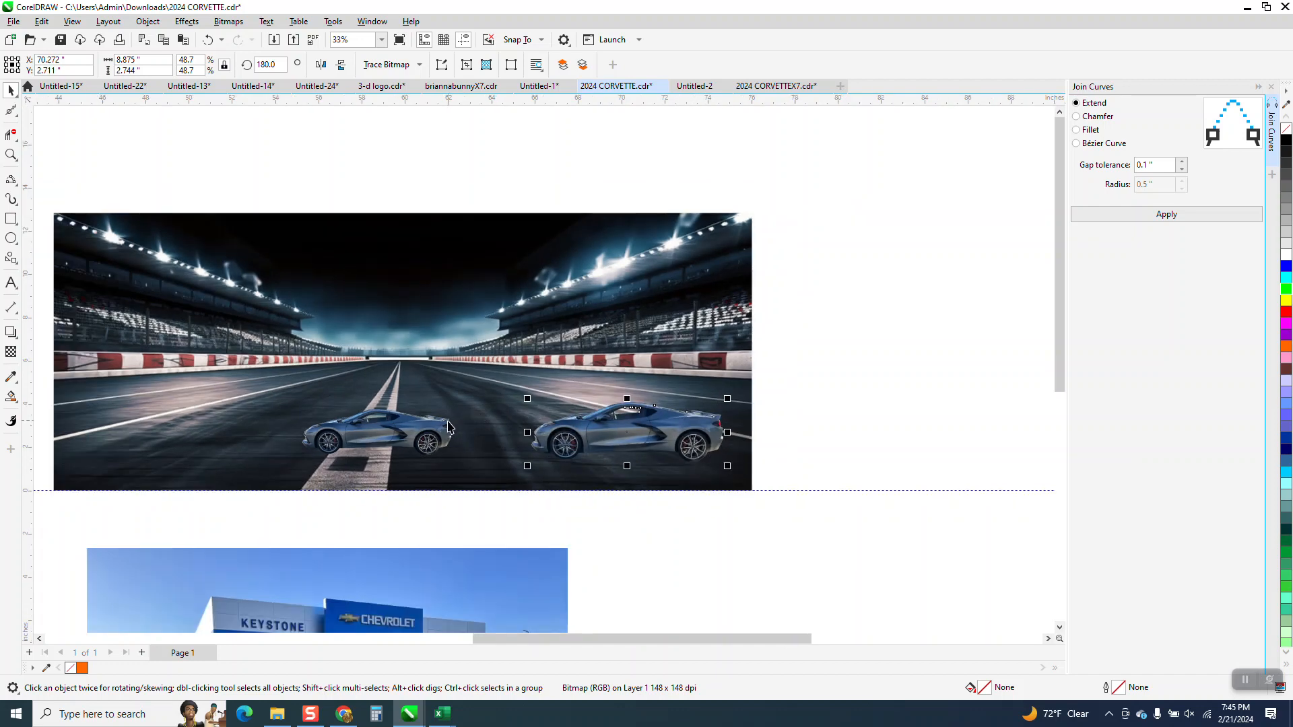
pyautogui.click(449, 426)
pyautogui.moveTo(458, 405); pyautogui.dragTo(504, 390)
pyautogui.click(11, 154)
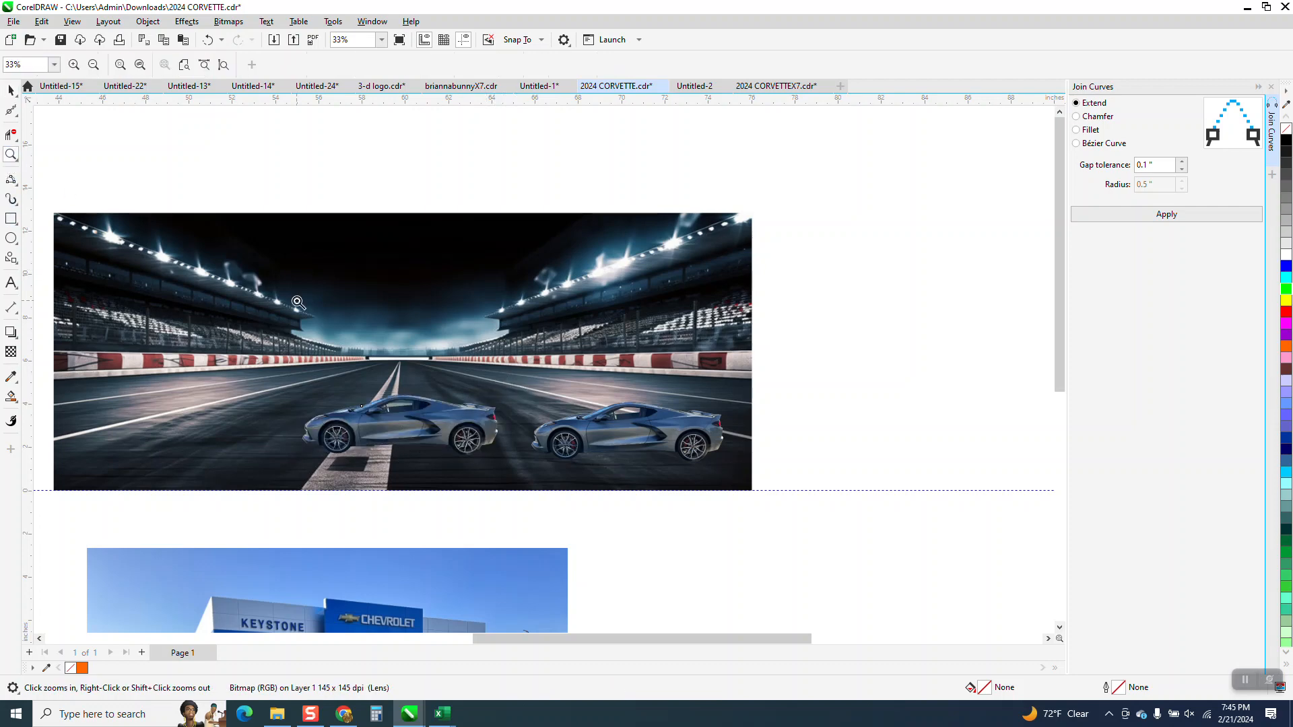
# Step: Move the car over the track's centre line 25 inches to the right, clear of the racetrack picture
pyautogui.click(11, 90)
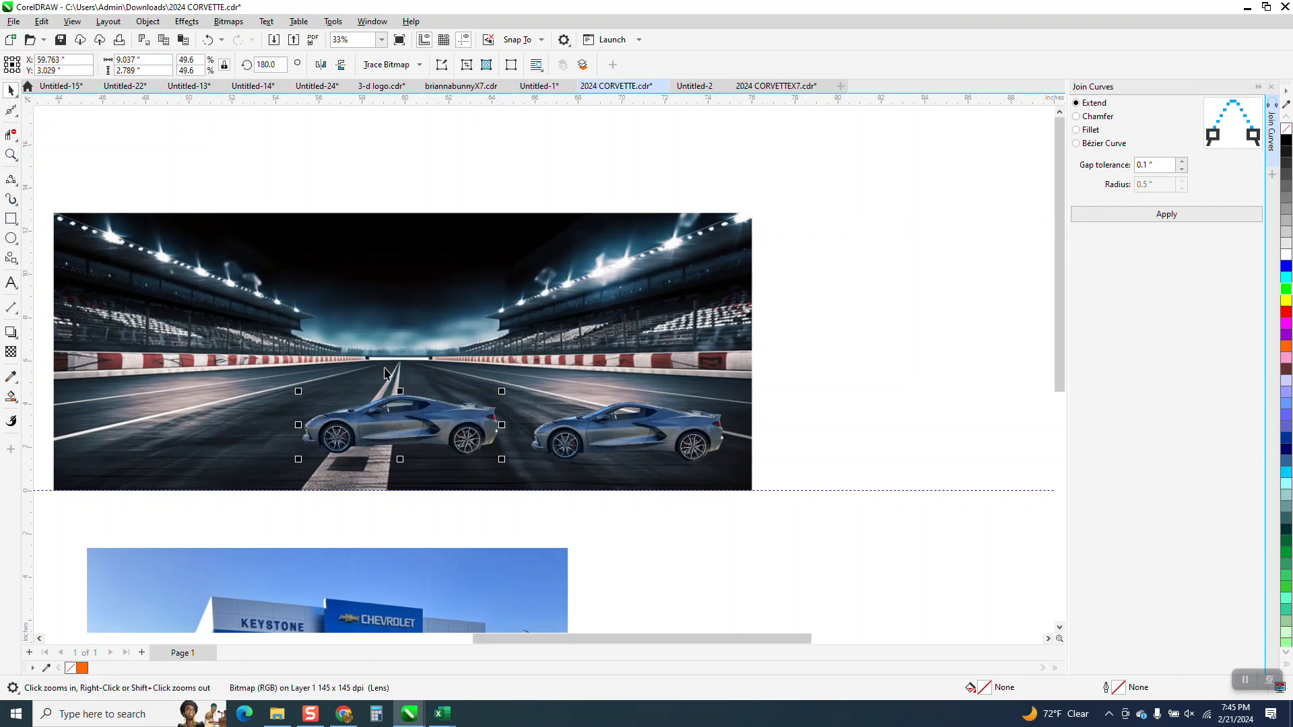
pyautogui.press('Right')
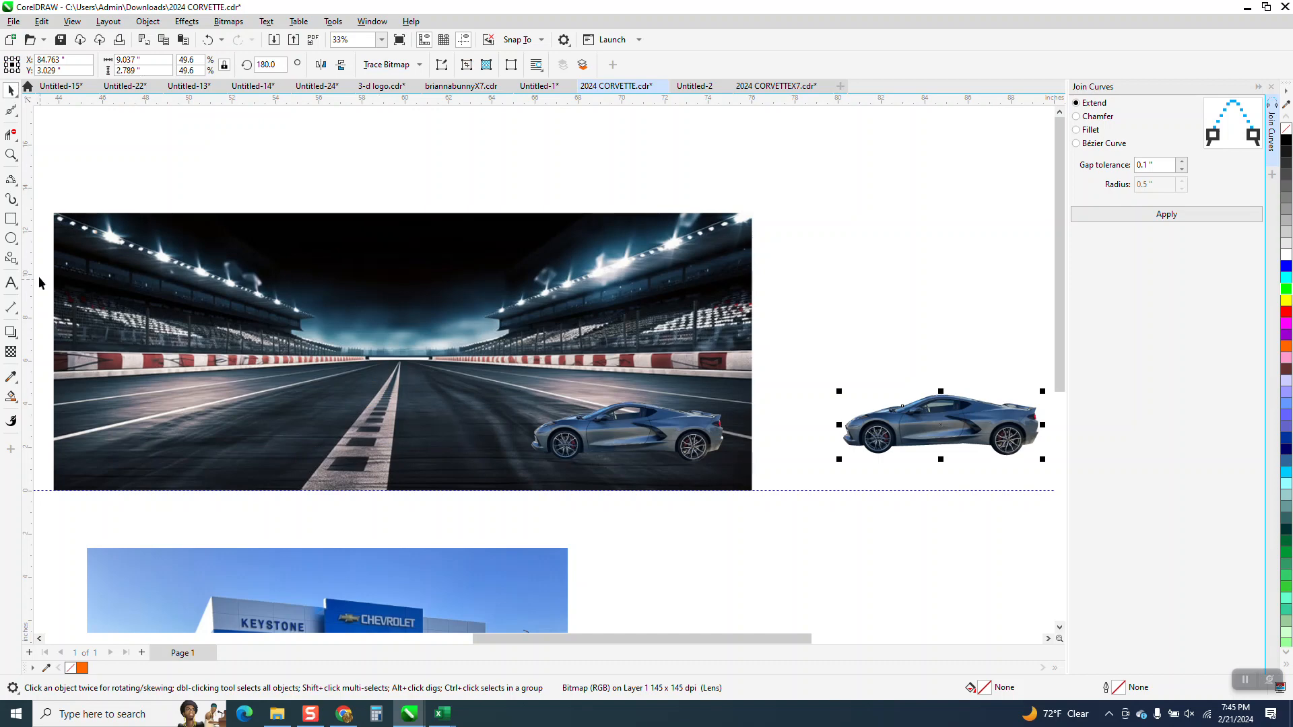
pyautogui.click(11, 154)
pyautogui.click(872, 433)
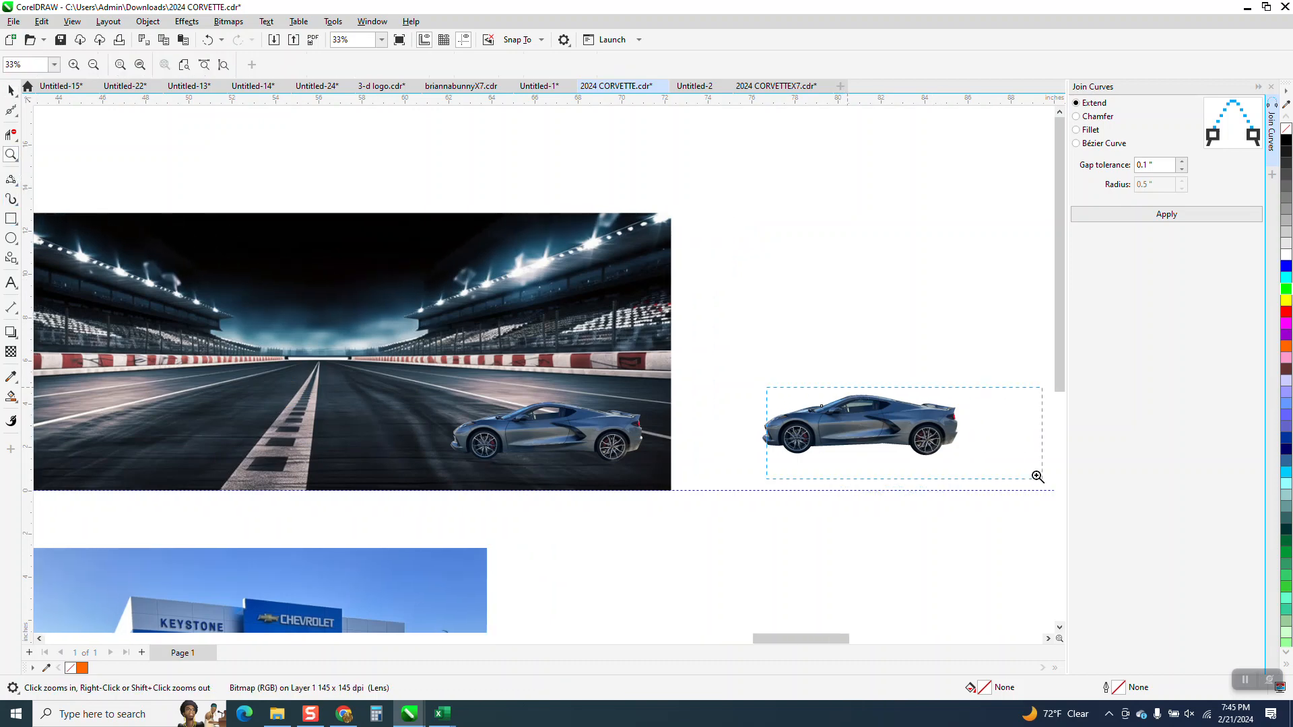
pyautogui.moveTo(281, 234); pyautogui.dragTo(587, 372)
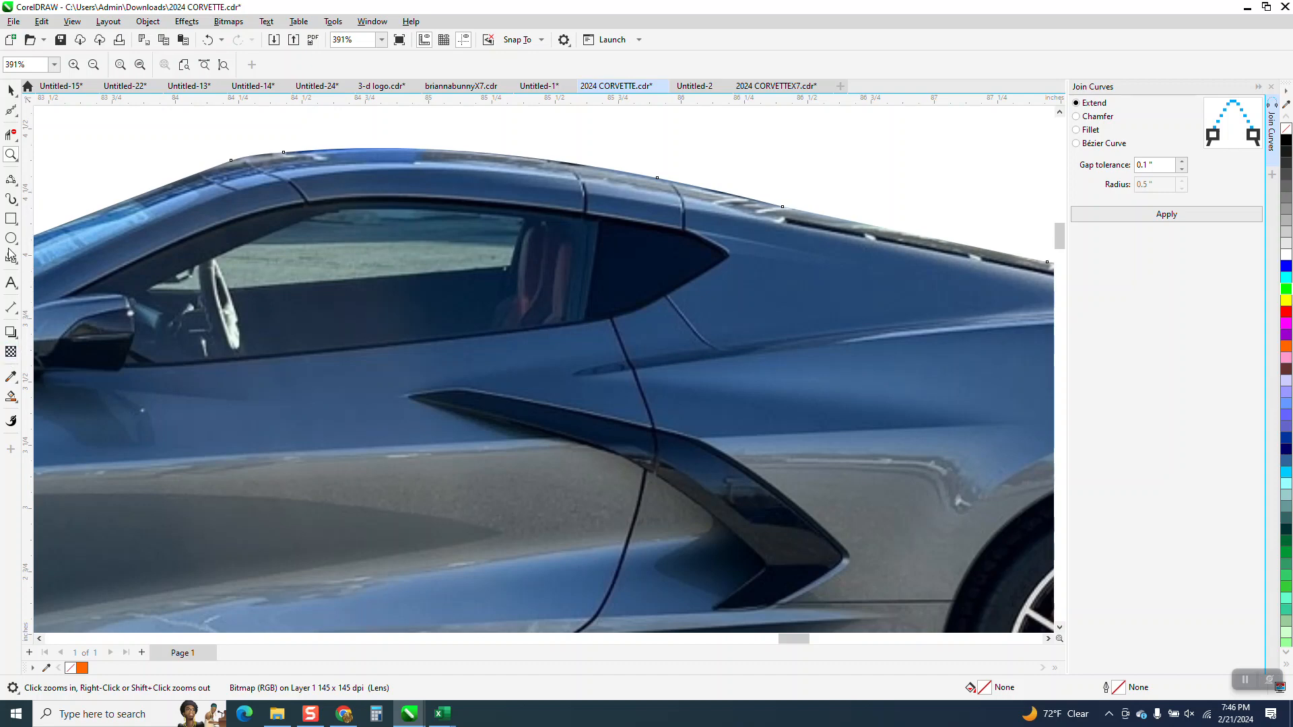
# Step: Trace the background area visible through the car's side window as a closed outline with the 3-Point Curve tool
pyautogui.click(18, 191)
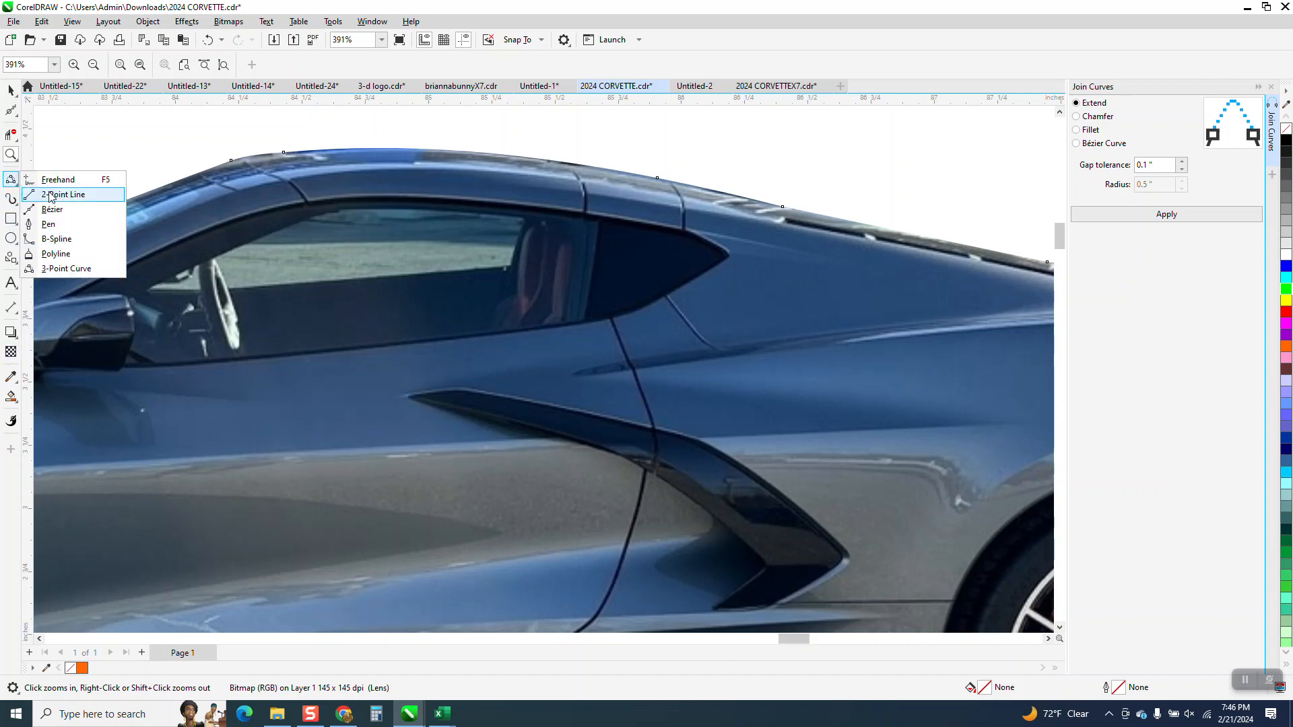
pyautogui.click(71, 269)
pyautogui.moveTo(509, 268)
pyautogui.mouseDown()
pyautogui.moveTo(228, 290)
pyautogui.moveTo(215, 260)
pyautogui.moveTo(331, 210)
pyautogui.moveTo(366, 210)
pyautogui.moveTo(522, 219)
pyautogui.moveTo(509, 263)
pyautogui.mouseUp()
pyautogui.click(227, 289)
pyautogui.click(214, 260)
pyautogui.click(331, 214)
pyautogui.click(522, 218)
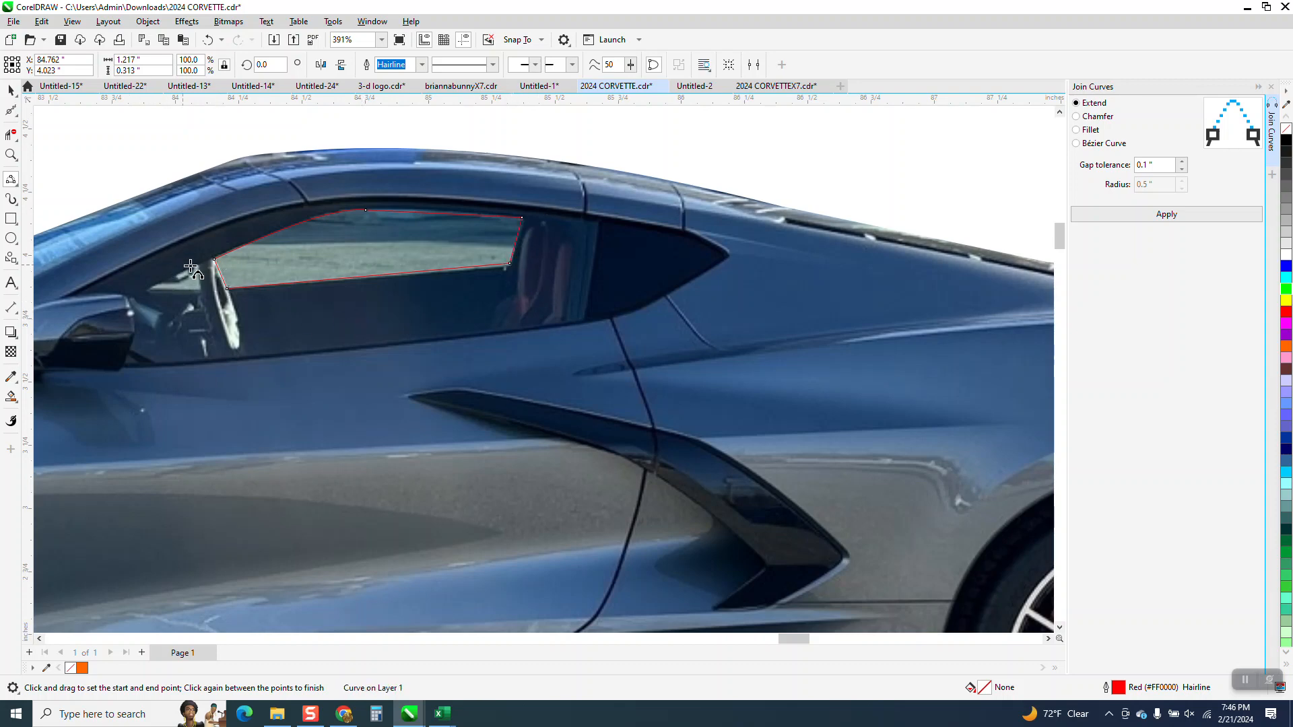
pyautogui.click(10, 90)
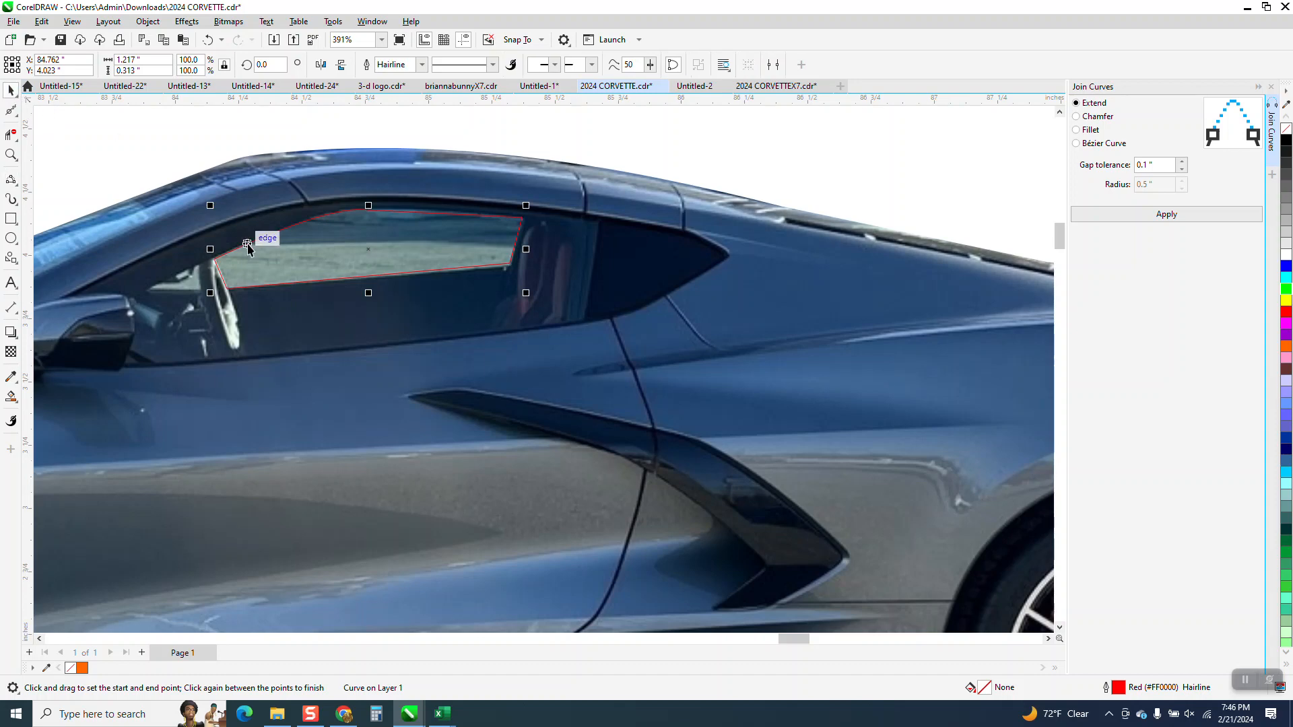
# Step: Smart-fill the traced window area with orange and no outline, and move the filled shape 25 inches to the right
pyautogui.scroll(-3, 247, 247)
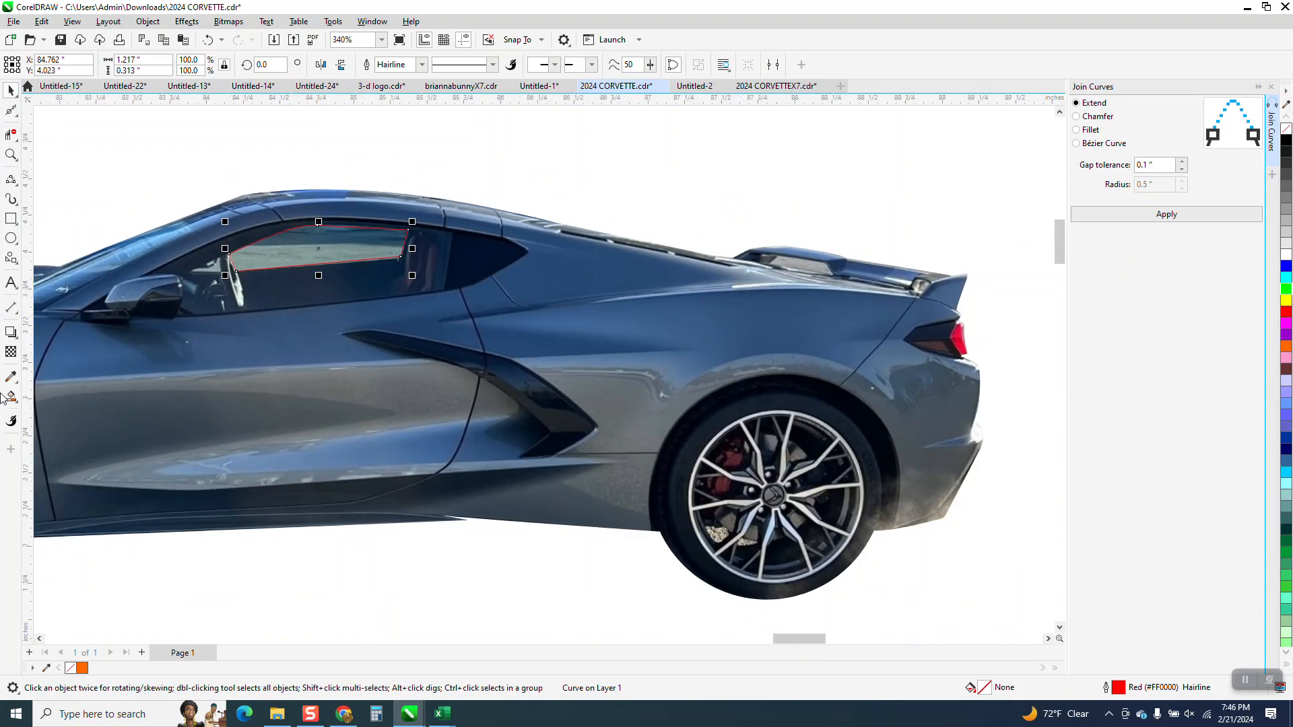
pyautogui.click(326, 254)
pyautogui.scroll(-4, 375, 290)
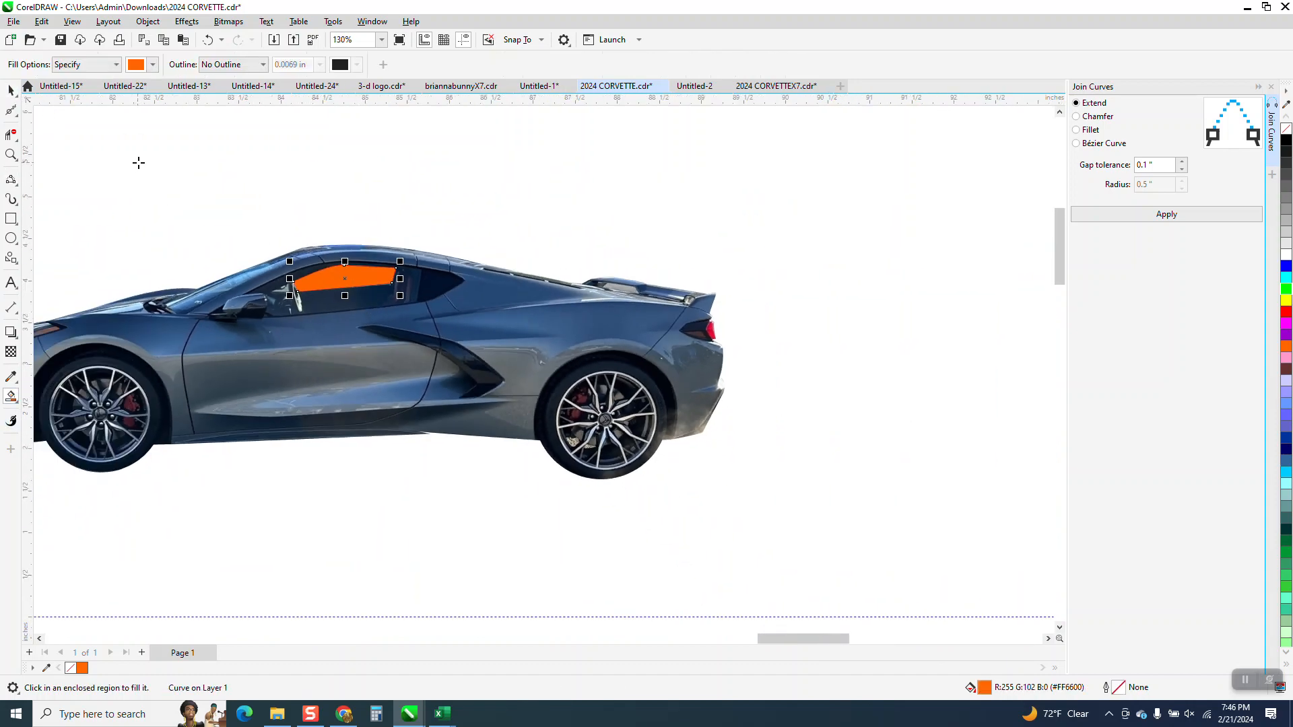
pyautogui.hotkey('ctrl', 'z')
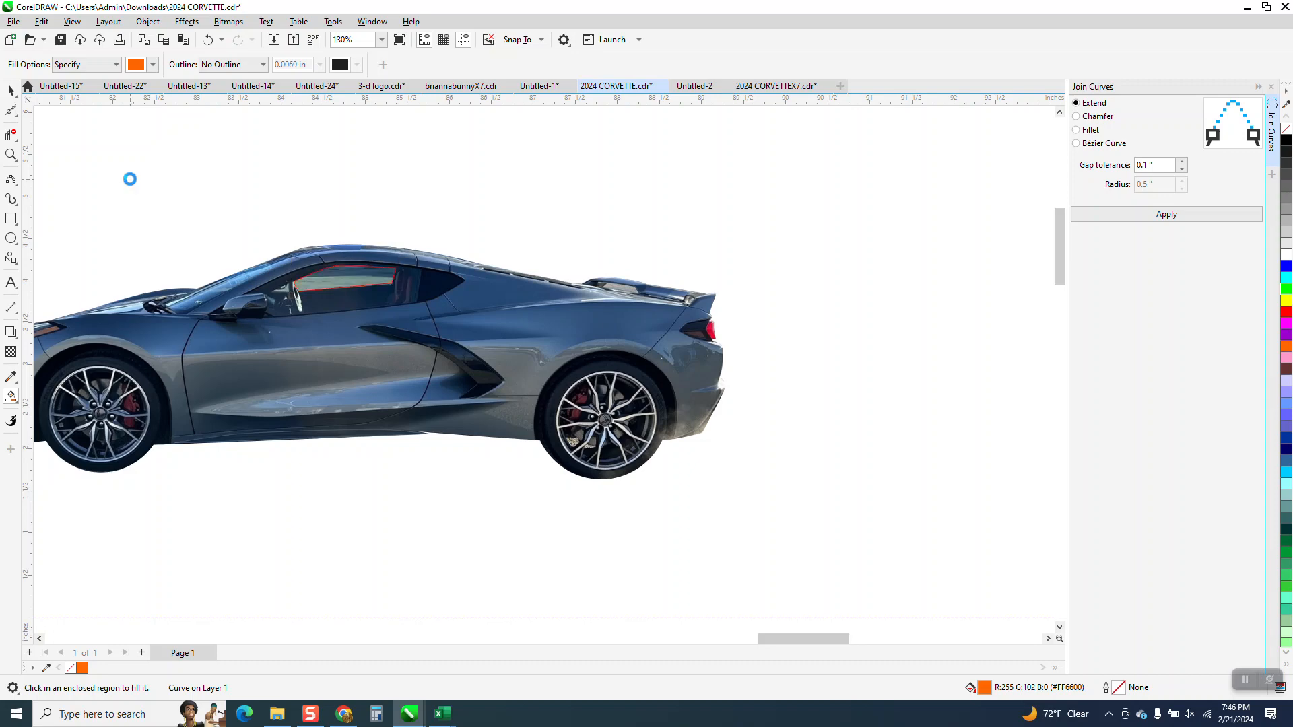
# Step: Delete the red traced outline segments from the car's side window
pyautogui.click(10, 93)
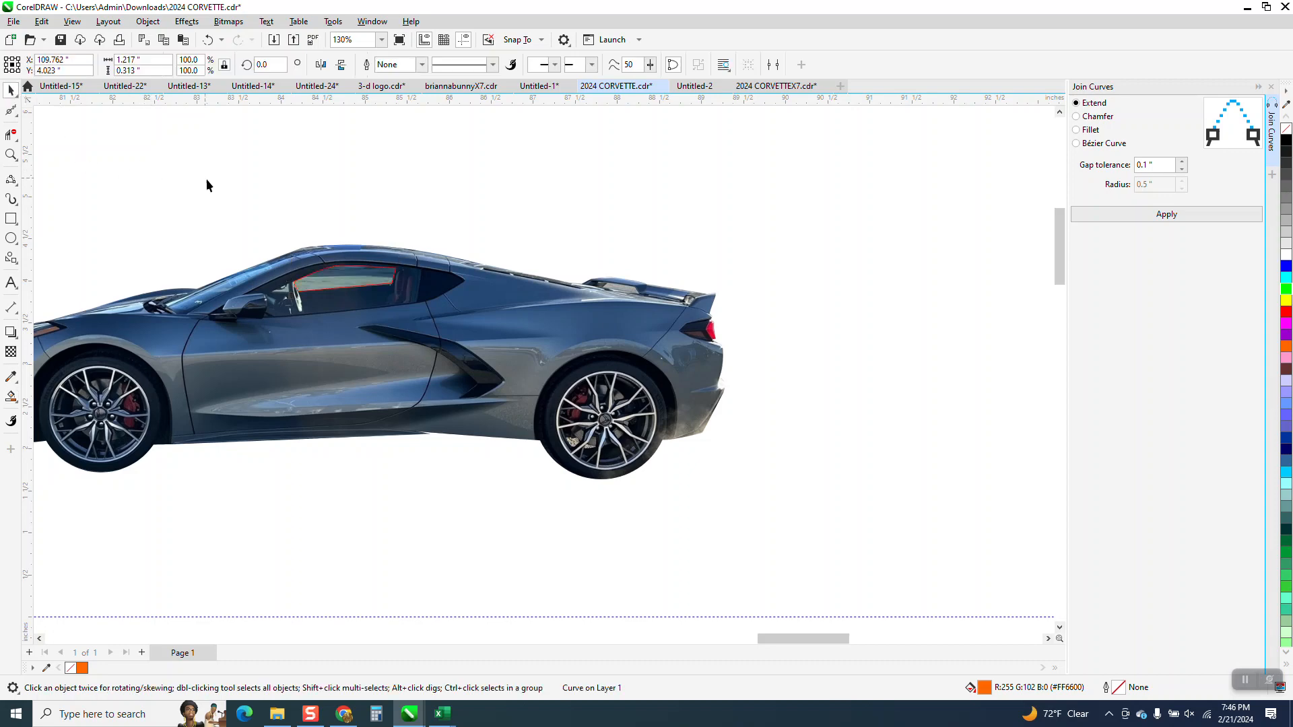
pyautogui.moveTo(216, 198); pyautogui.dragTo(428, 333)
pyautogui.press('Escape')
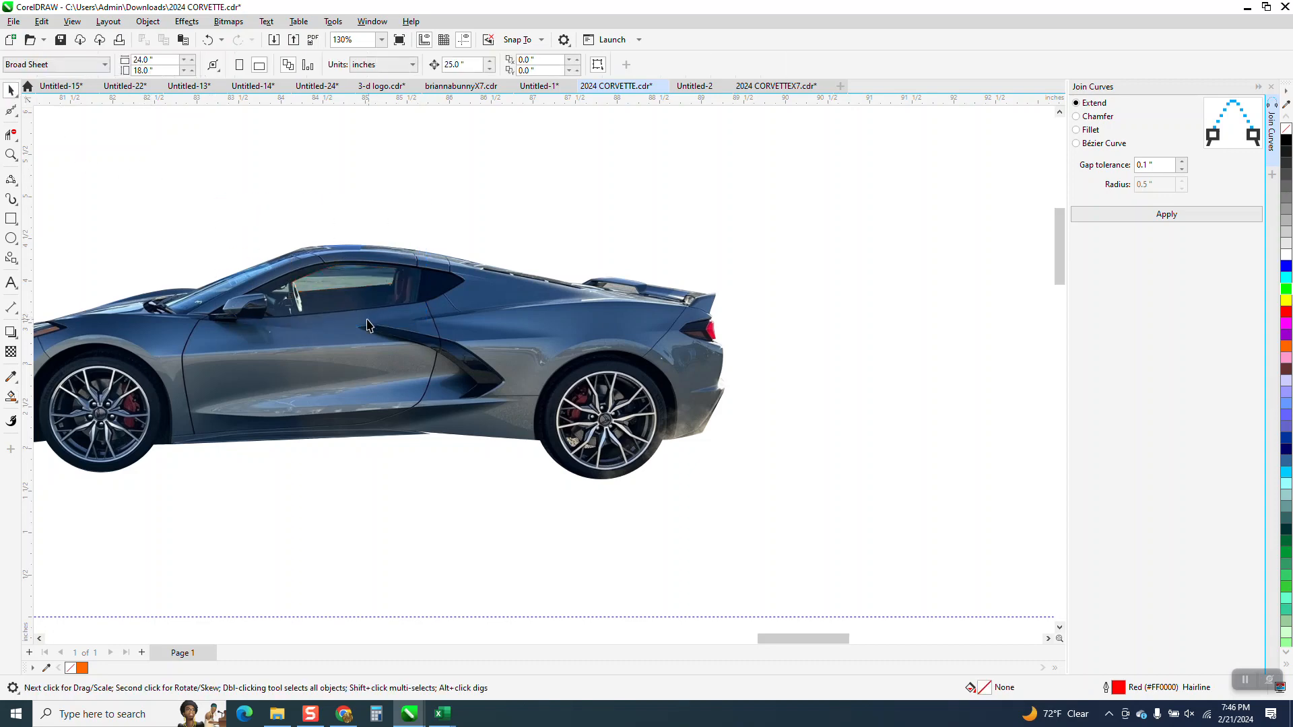
# Step: Move the orange window shape 25 inches left, back onto the car's side window
pyautogui.scroll(-5, 384, 323)
pyautogui.click(999, 306)
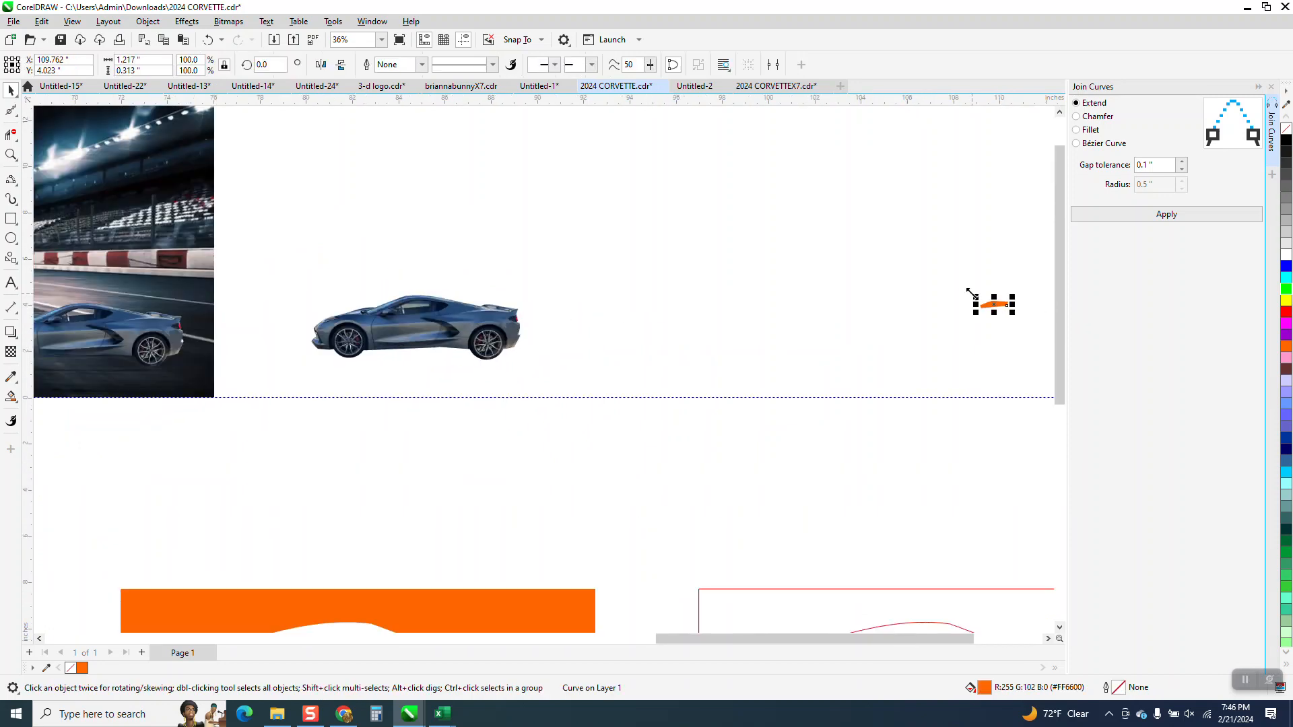
pyautogui.press('Left')
# Step: Cut the orange window shape out of the car bitmap with Back Minus Front
pyautogui.click(11, 154)
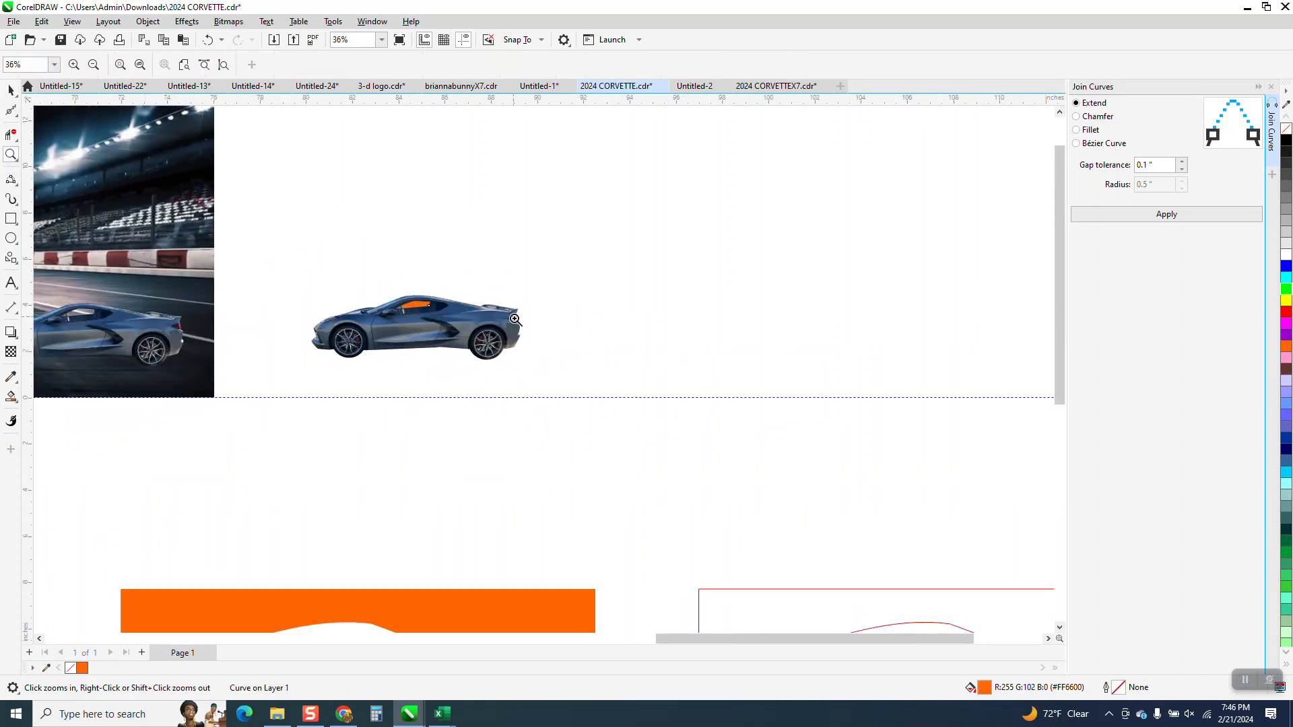
pyautogui.moveTo(297, 284); pyautogui.dragTo(618, 400)
pyautogui.click(11, 91)
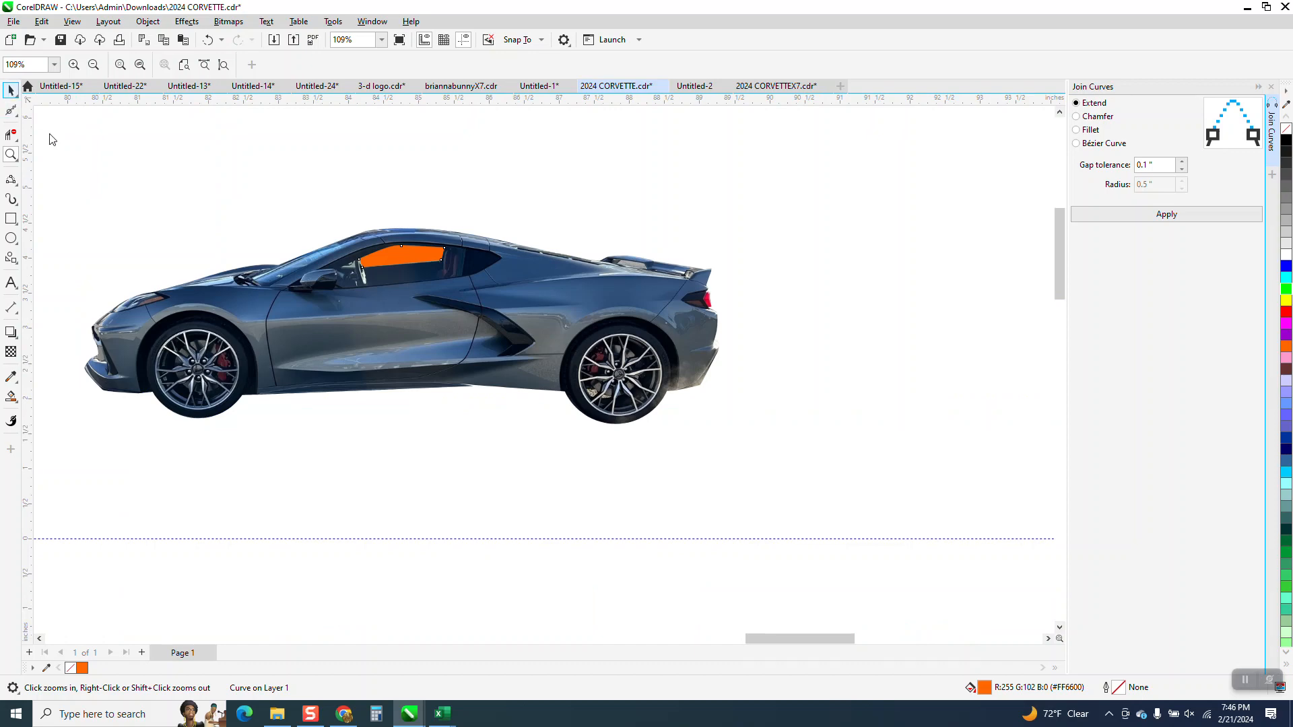
pyautogui.moveTo(53, 166); pyautogui.dragTo(882, 487)
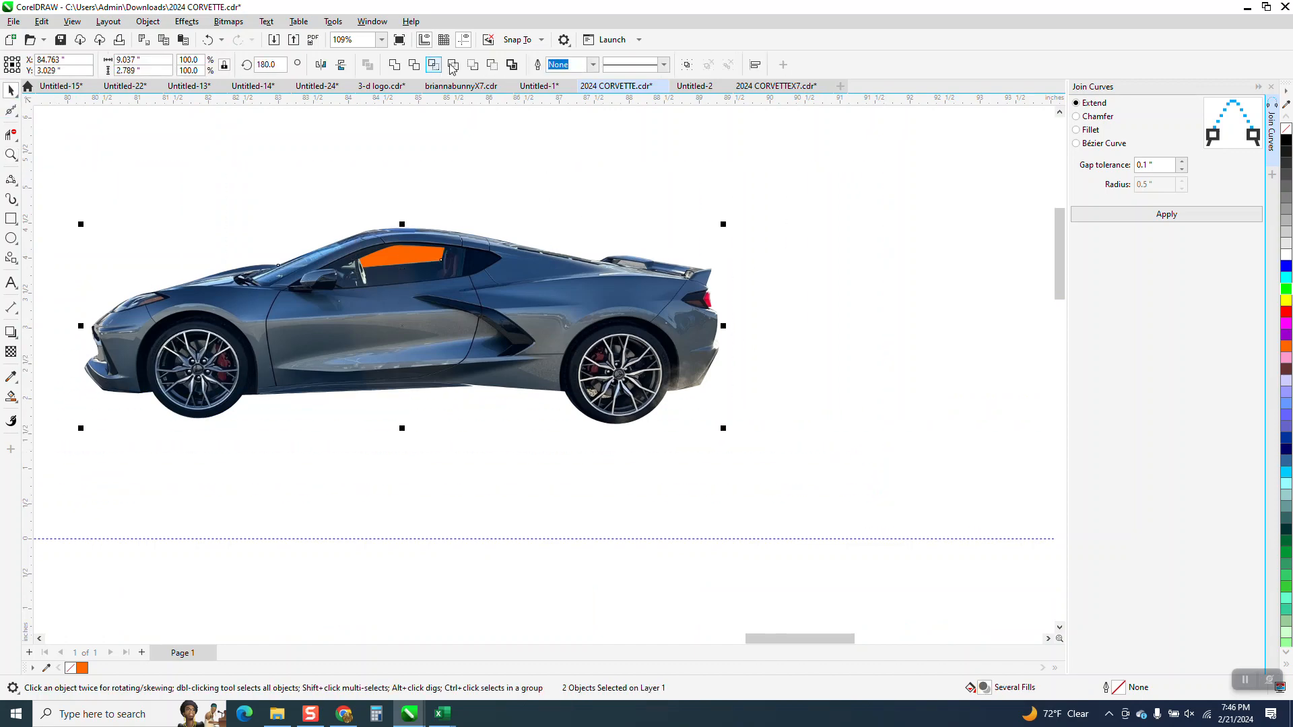
pyautogui.click(492, 65)
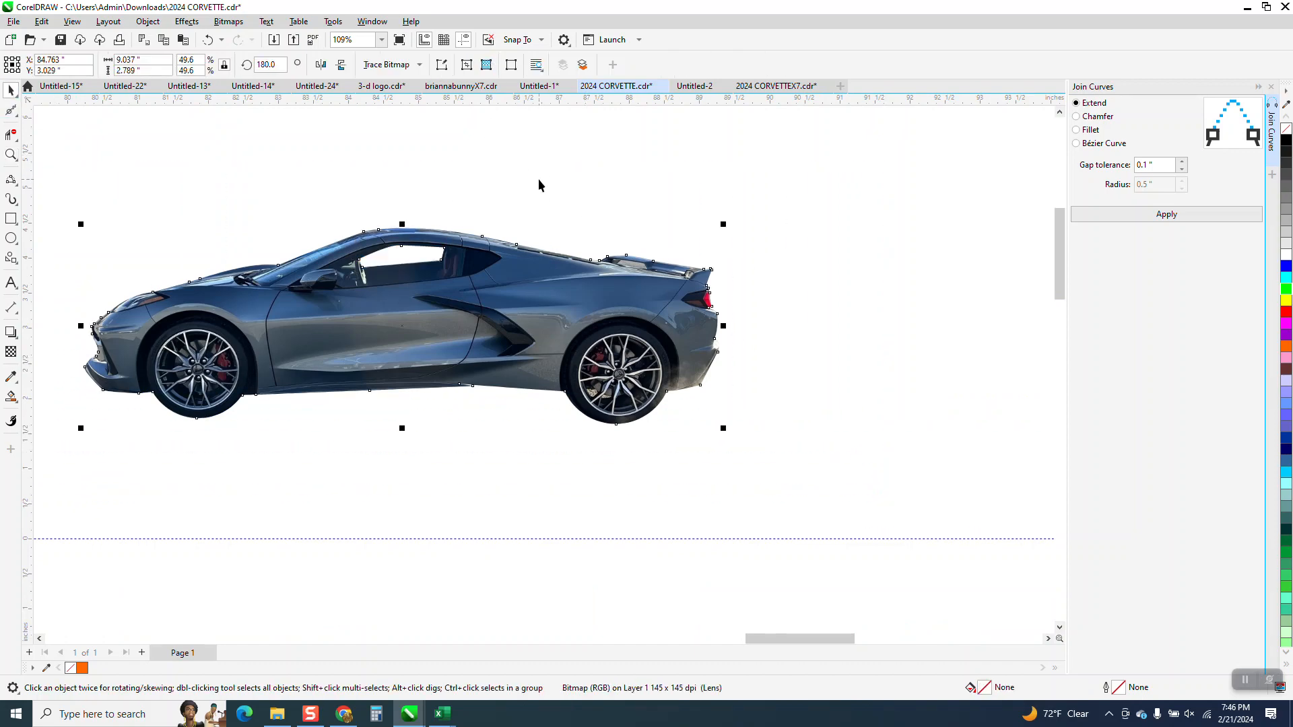
# Step: Raise the existing car on the track and place the car with the newly cut window below it
pyautogui.scroll(-5, 539, 185)
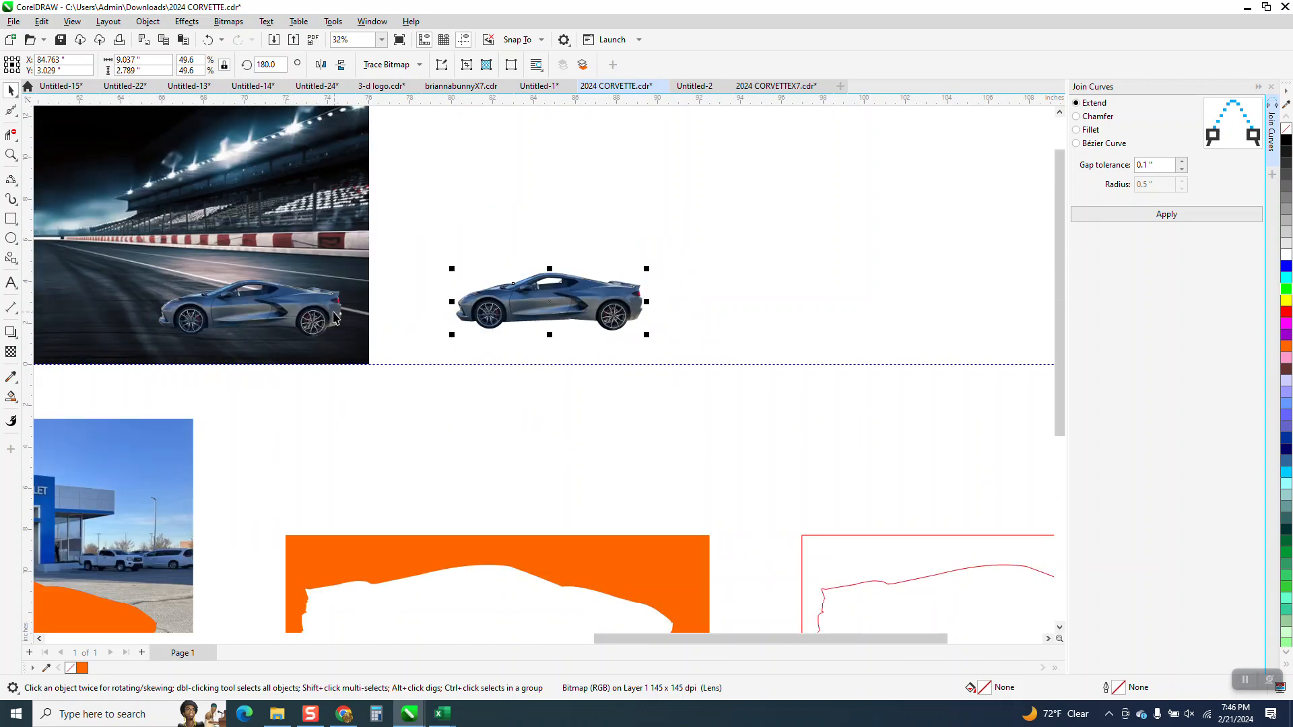
pyautogui.moveTo(313, 315); pyautogui.dragTo(267, 260)
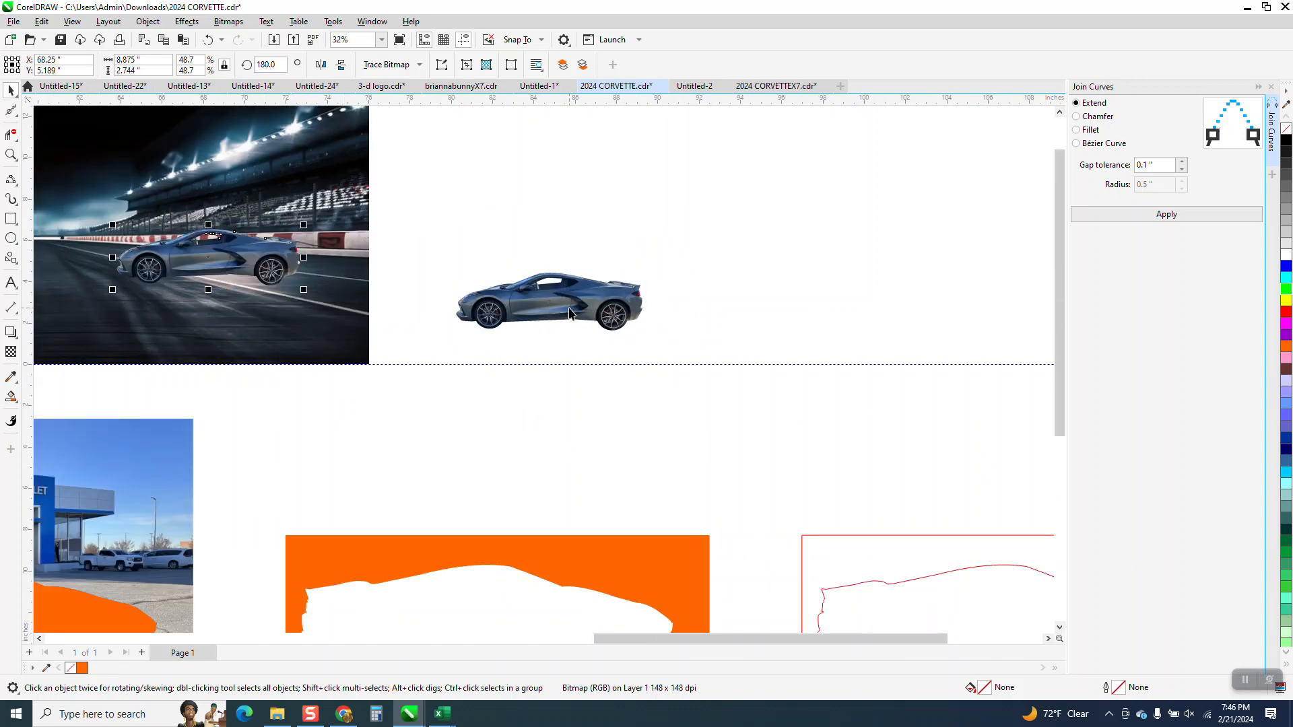
pyautogui.moveTo(569, 311); pyautogui.dragTo(270, 315)
# Step: Examine both cars up close on the racetrack, checking the background through their cut-out windows
pyautogui.click(10, 150)
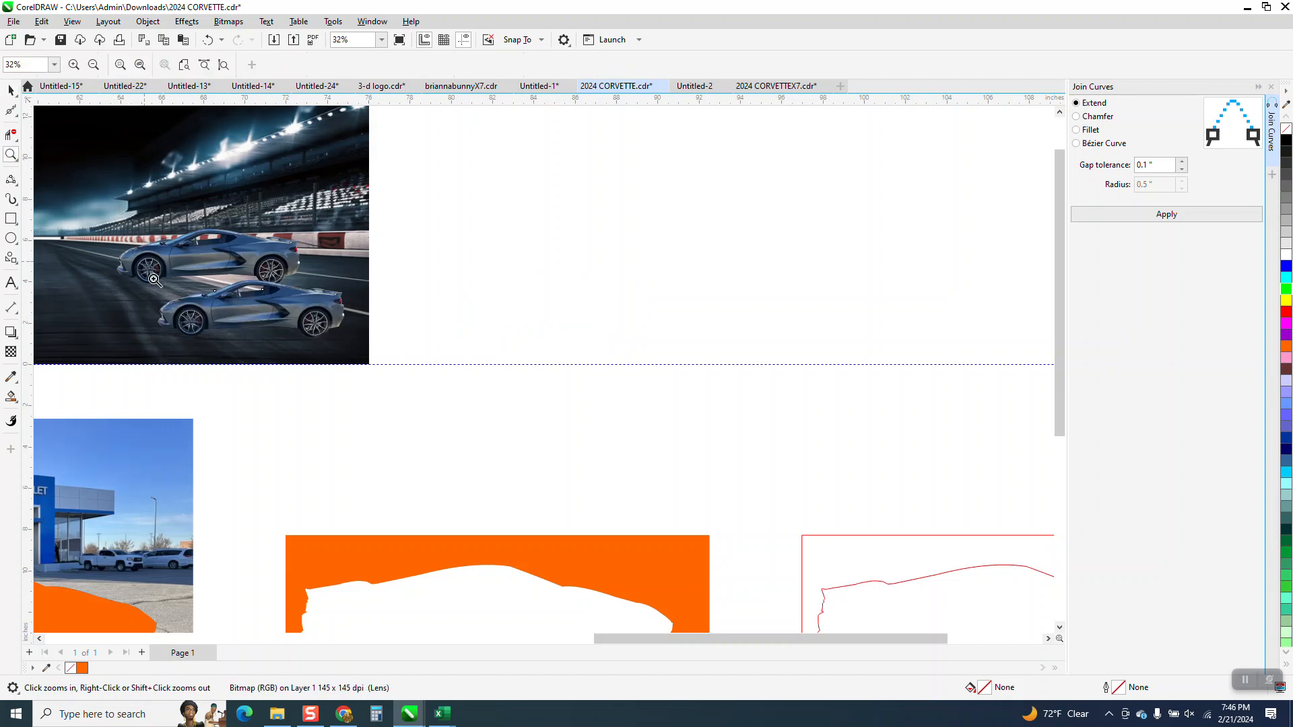
pyautogui.moveTo(146, 264); pyautogui.dragTo(387, 344)
pyautogui.scroll(-1, 465, 348)
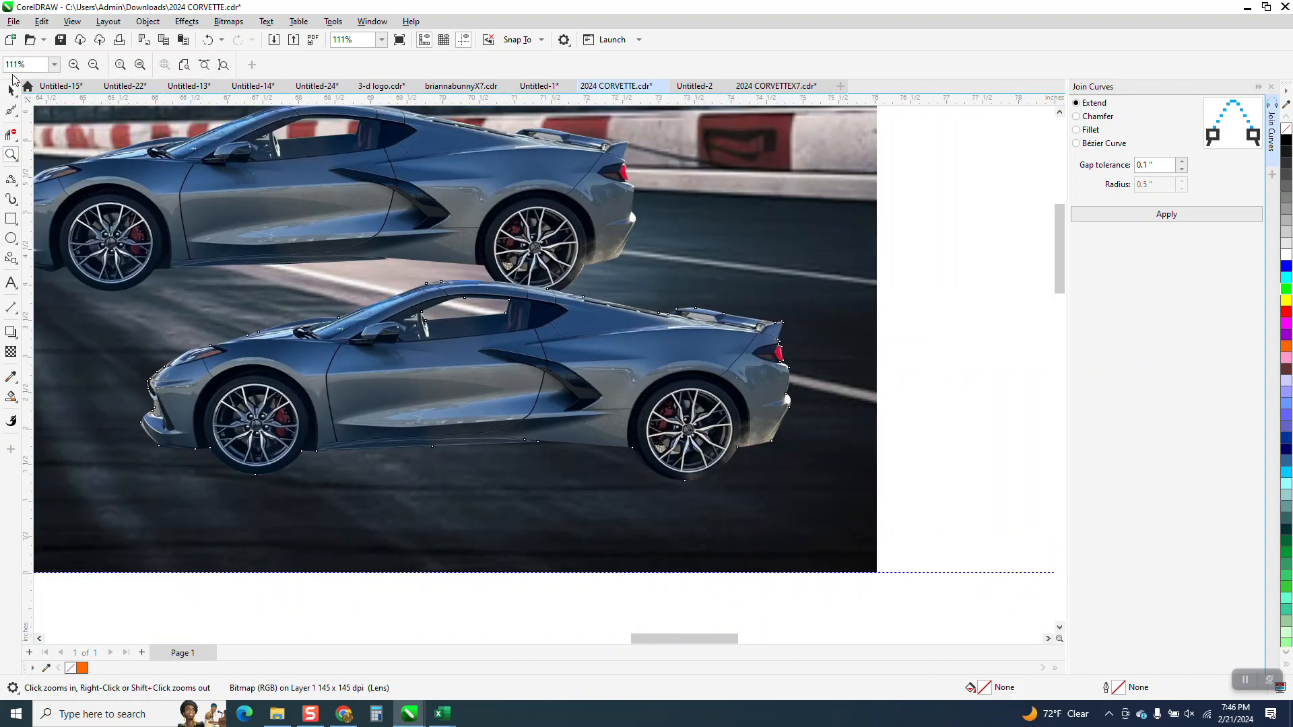
pyautogui.click(956, 235)
pyautogui.scroll(-2, 795, 279)
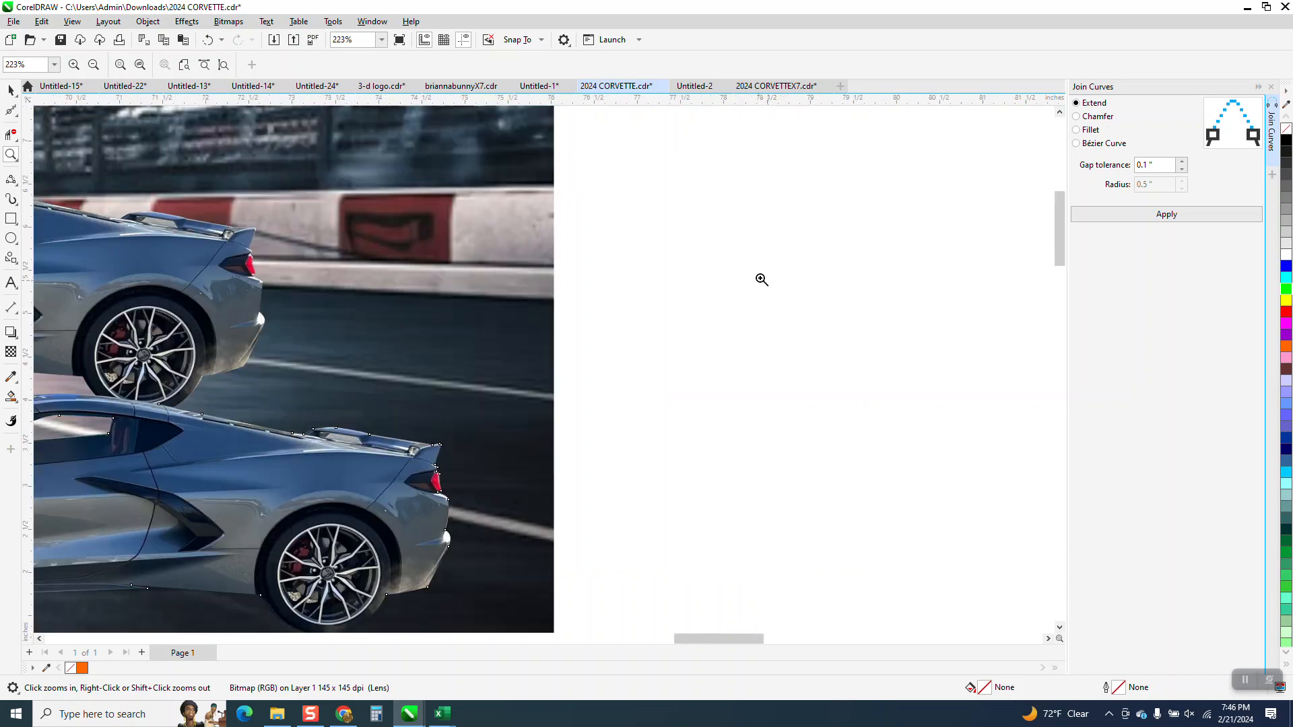
pyautogui.click(10, 89)
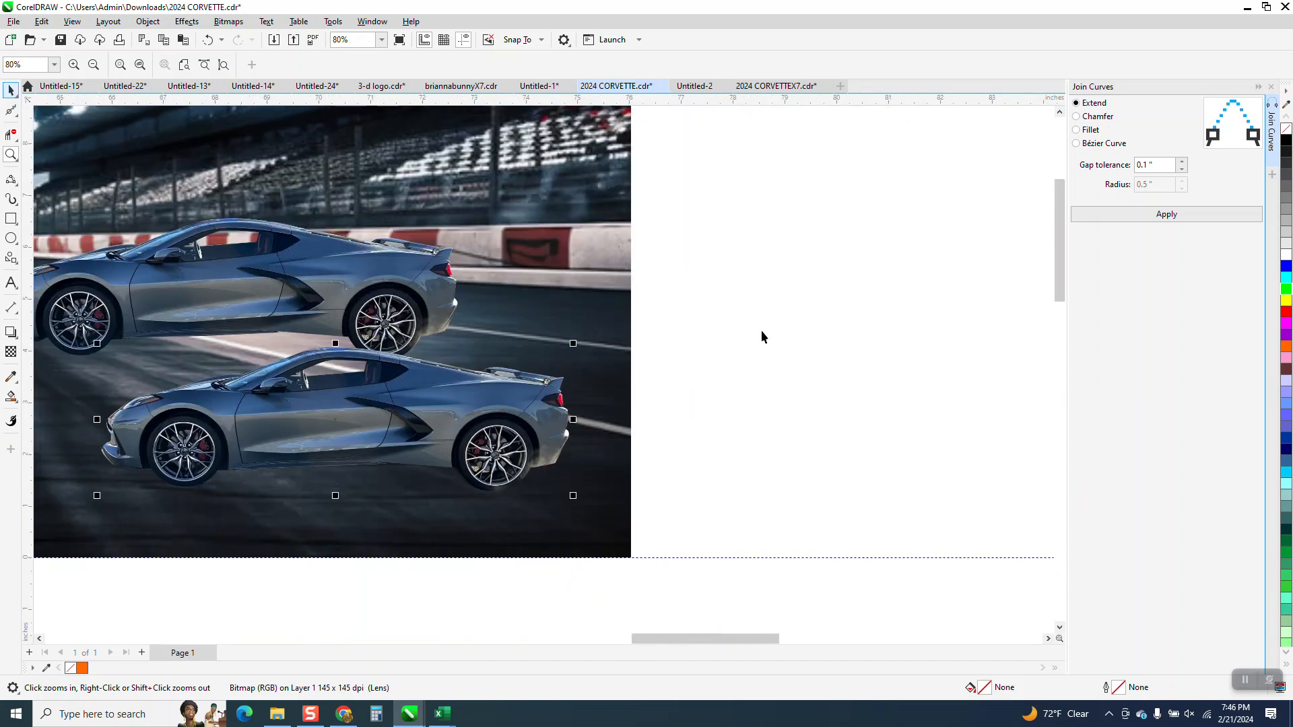
pyautogui.click(807, 343)
pyautogui.scroll(-1, 632, 433)
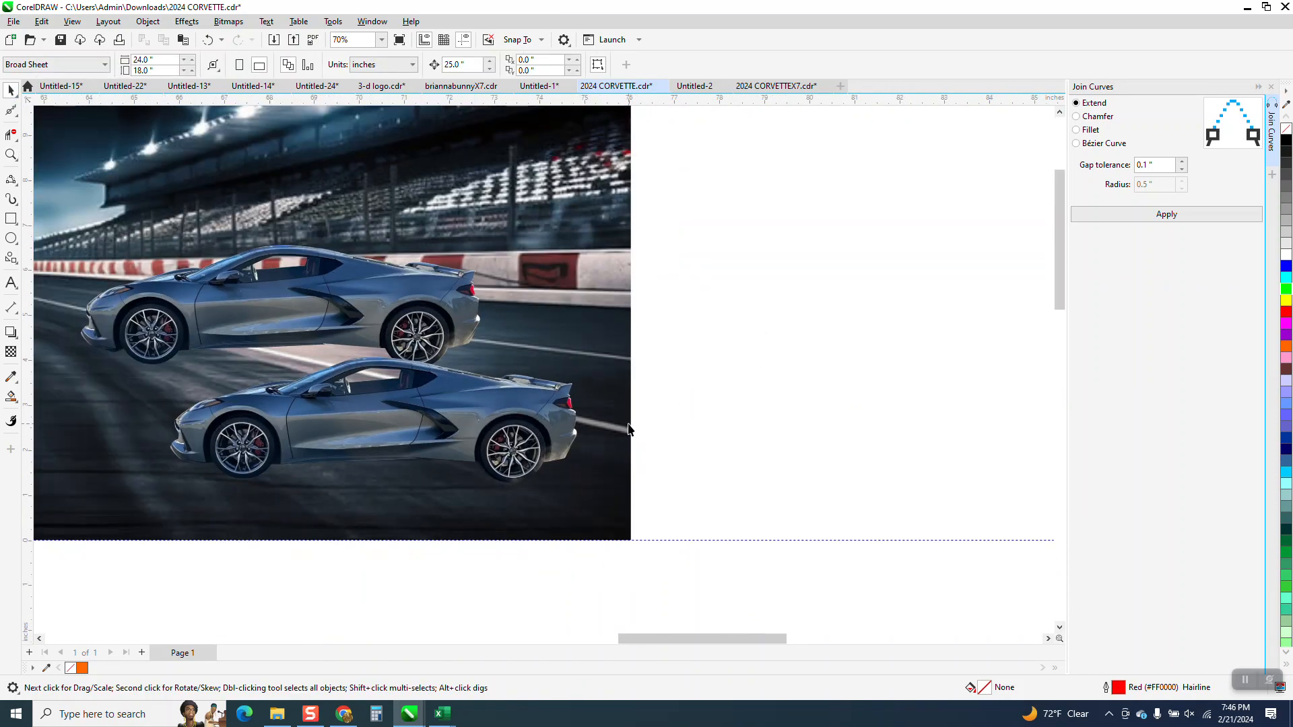
pyautogui.scroll(-3, 472, 323)
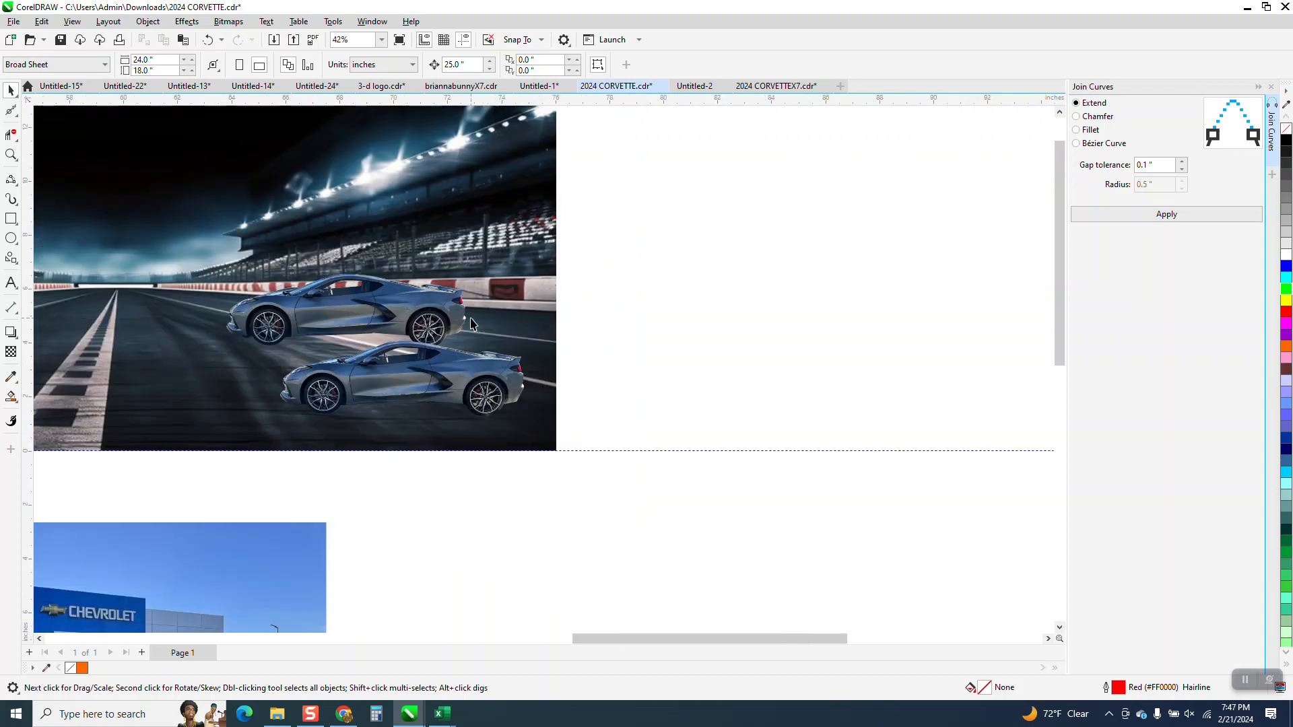
# Step: Mirror the upper car horizontally and place it to the left of the other car, facing it
pyautogui.click(409, 311)
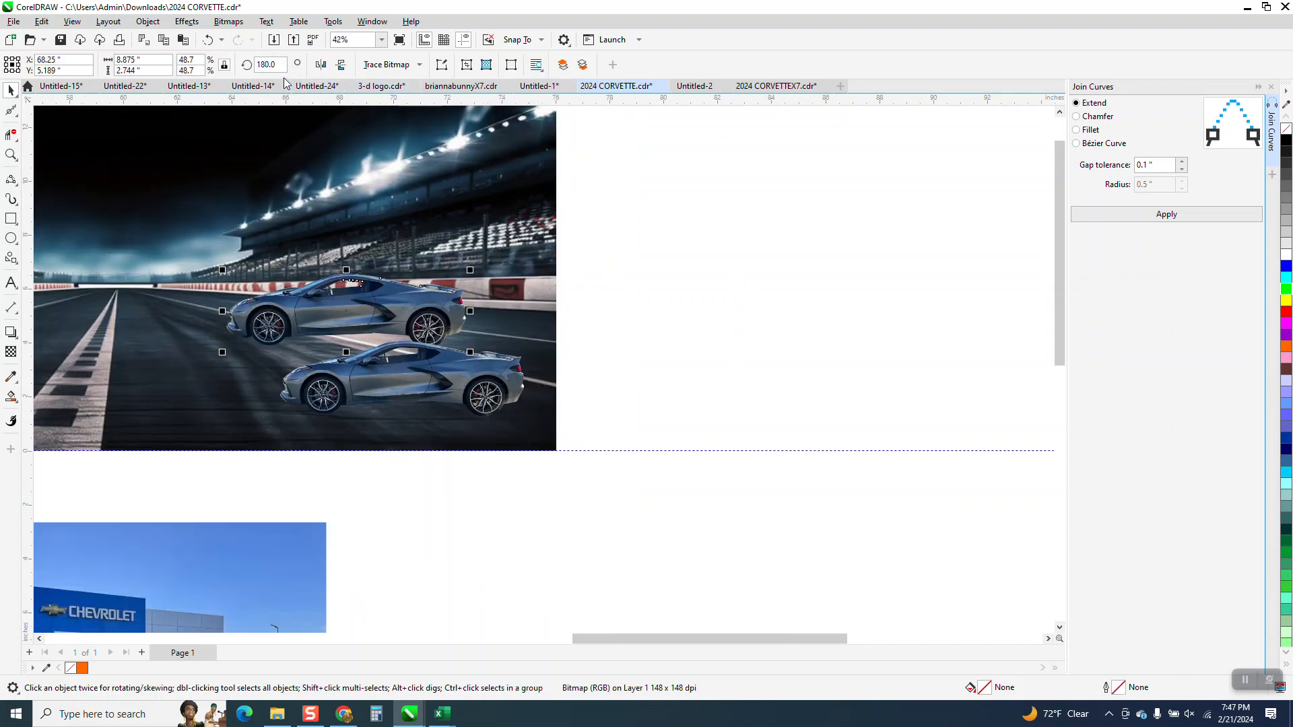
pyautogui.click(321, 65)
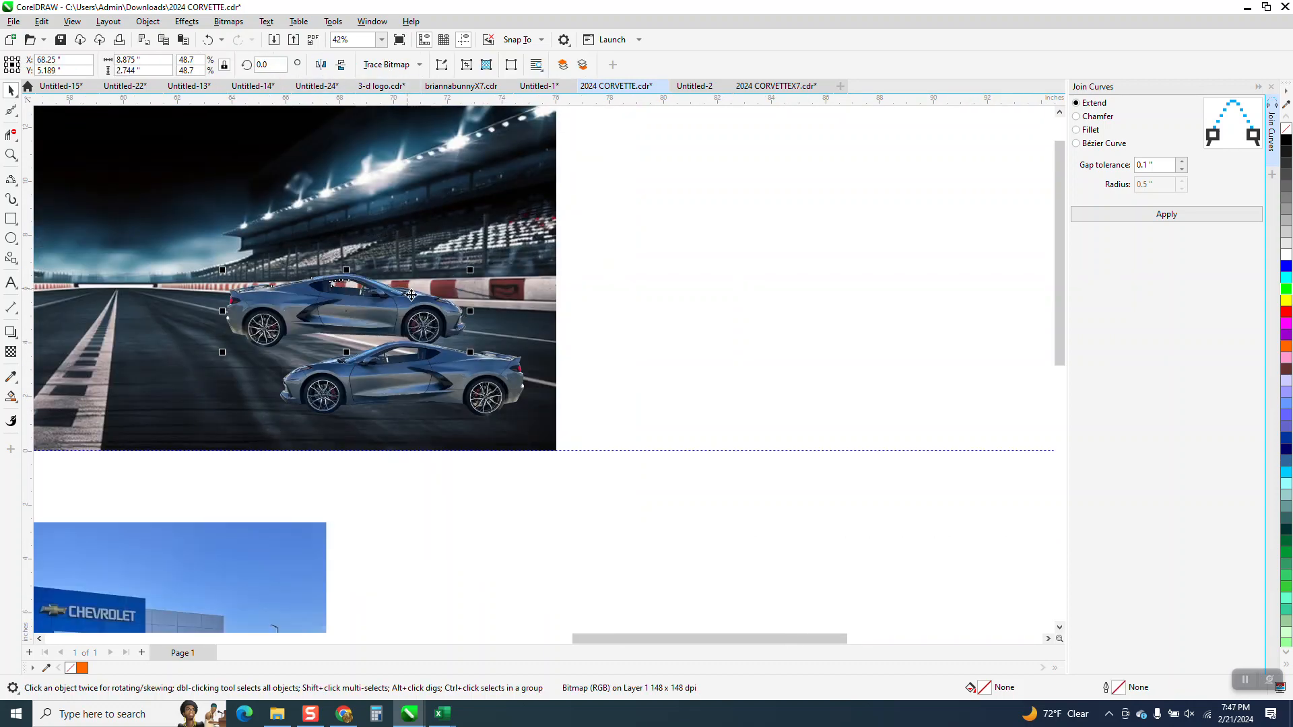
pyautogui.moveTo(411, 295); pyautogui.dragTo(210, 365)
# Step: Examine the mirrored car's side window against the track's centre line
pyautogui.scroll(-1, 325, 334)
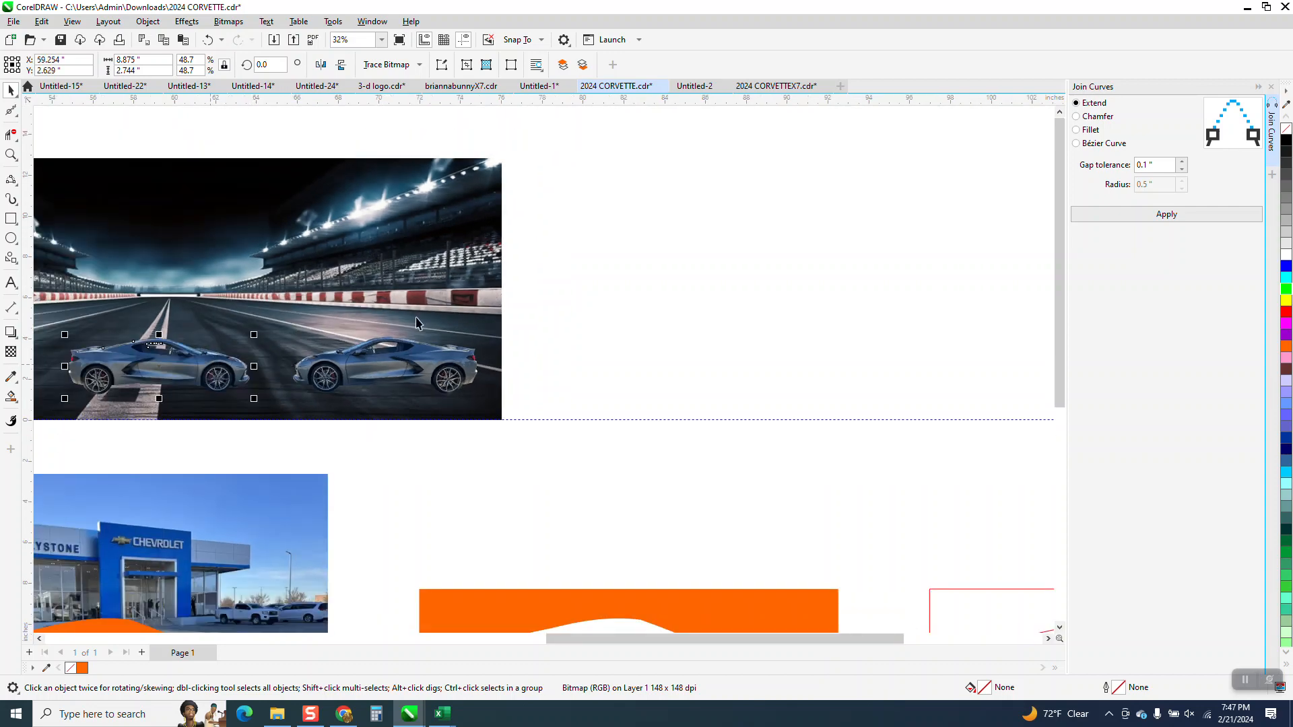
pyautogui.click(11, 154)
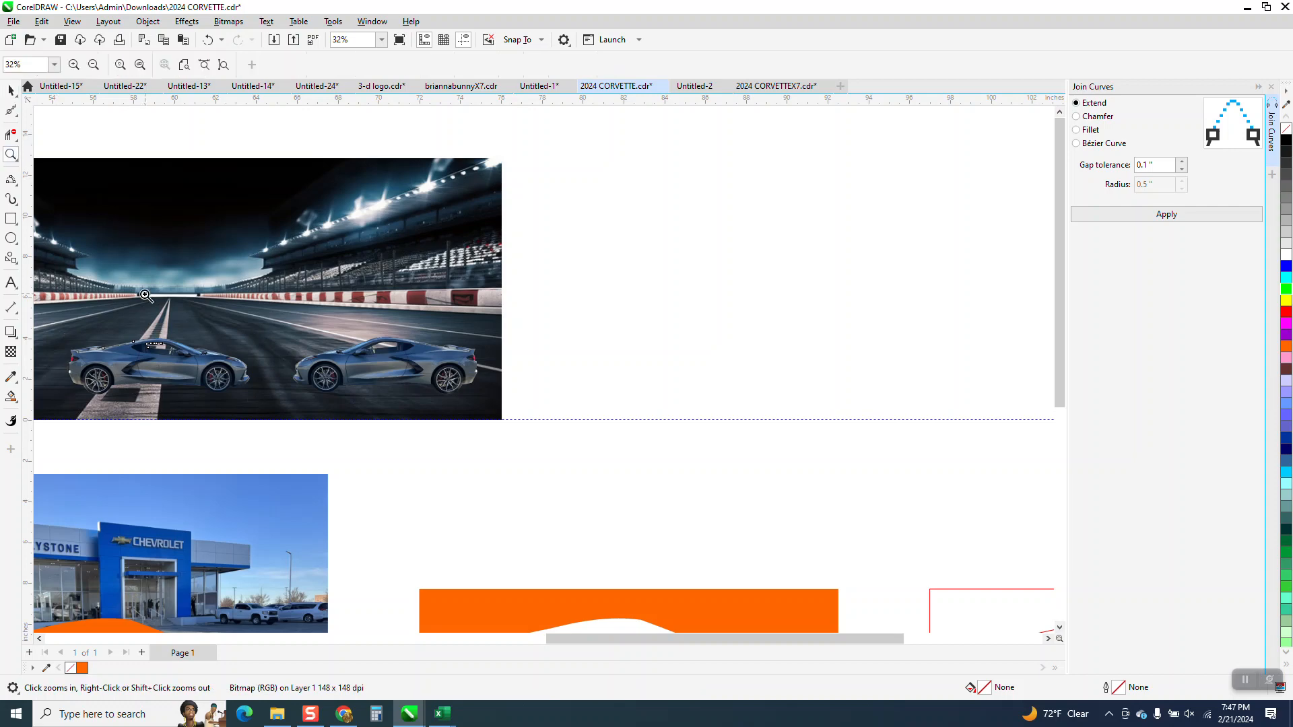
pyautogui.moveTo(139, 291); pyautogui.dragTo(217, 370)
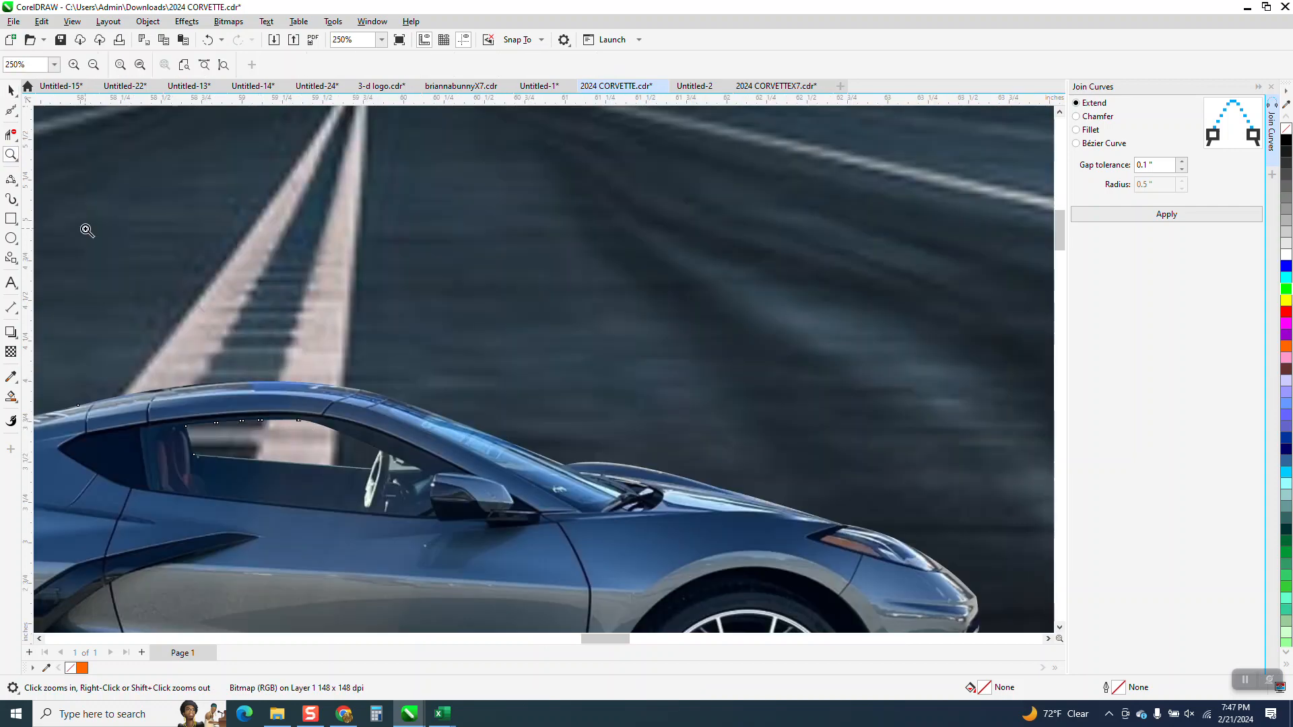
pyautogui.click(11, 90)
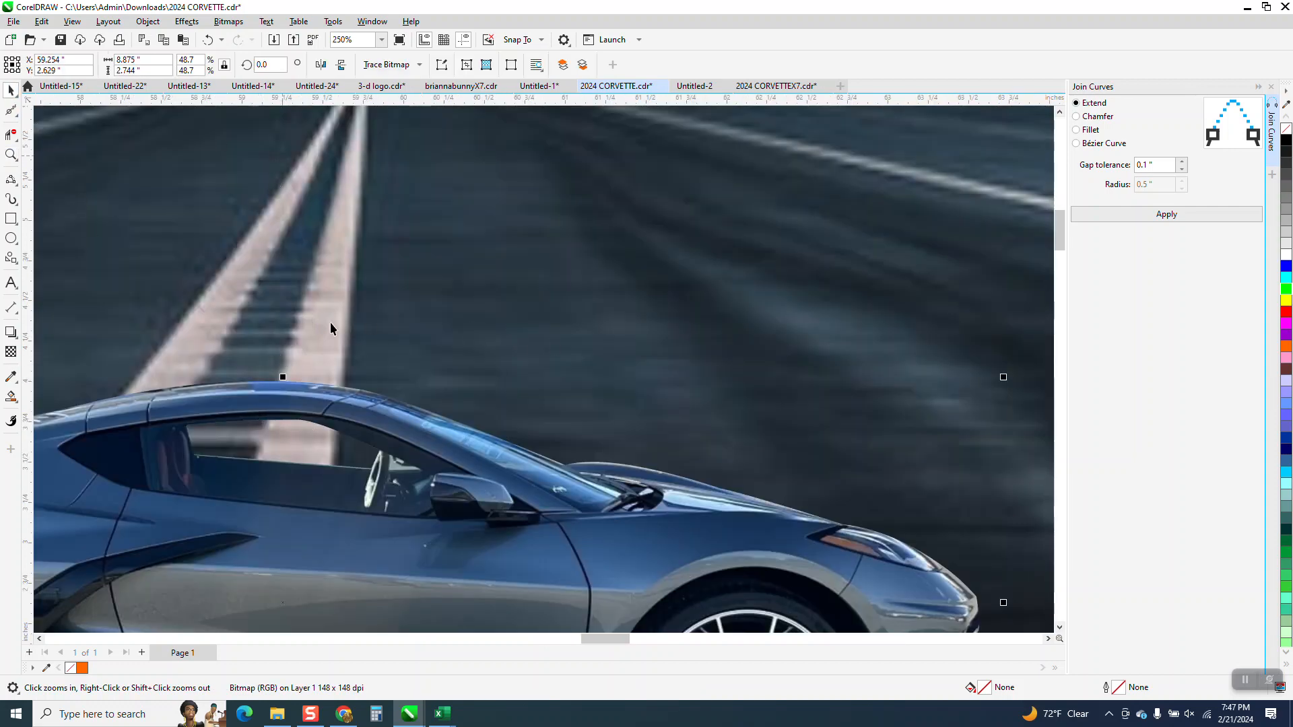
pyautogui.click(277, 402)
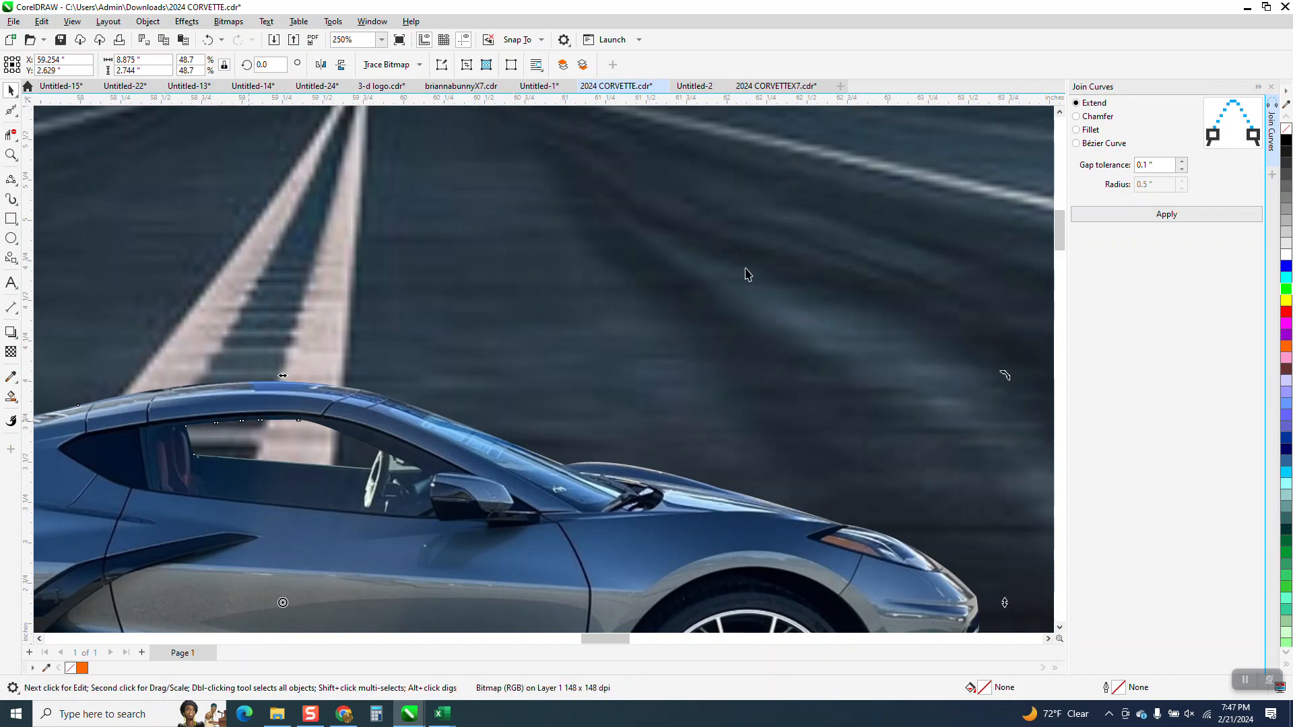
pyautogui.scroll(-4, 453, 226)
pyautogui.click(452, 228)
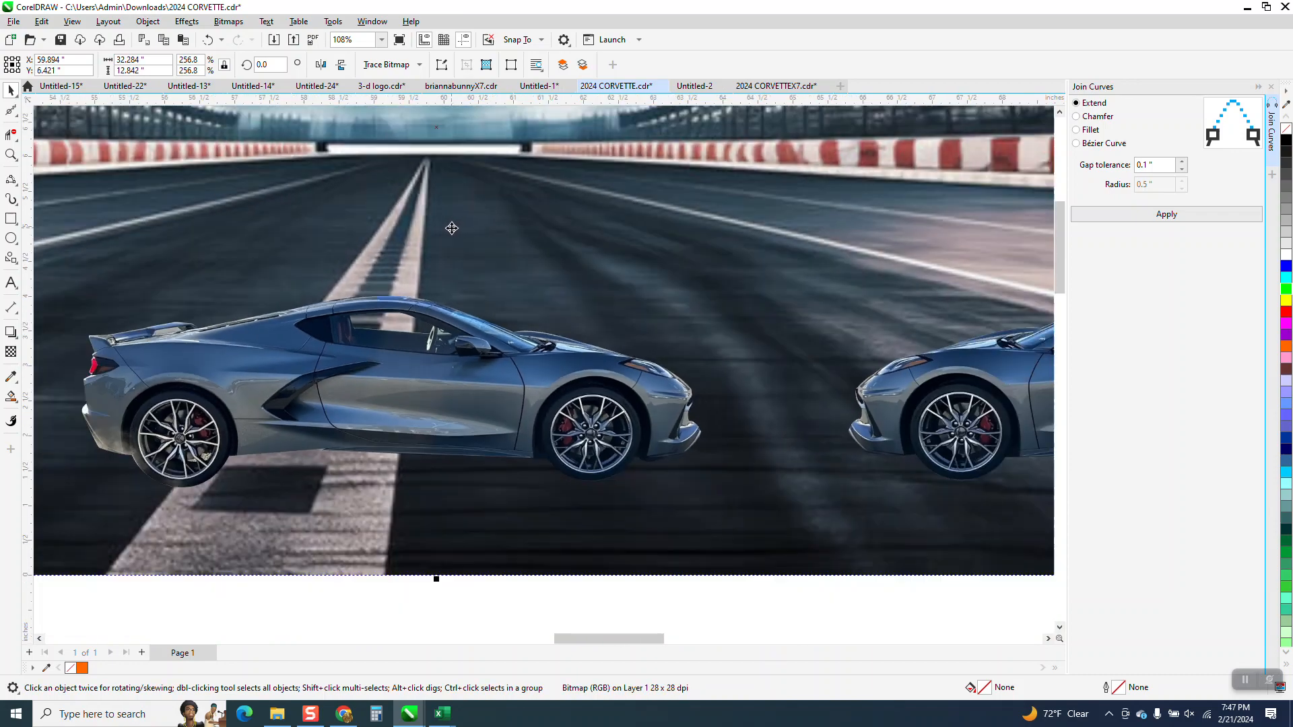
pyautogui.scroll(-1, 450, 224)
pyautogui.scroll(-1, 447, 222)
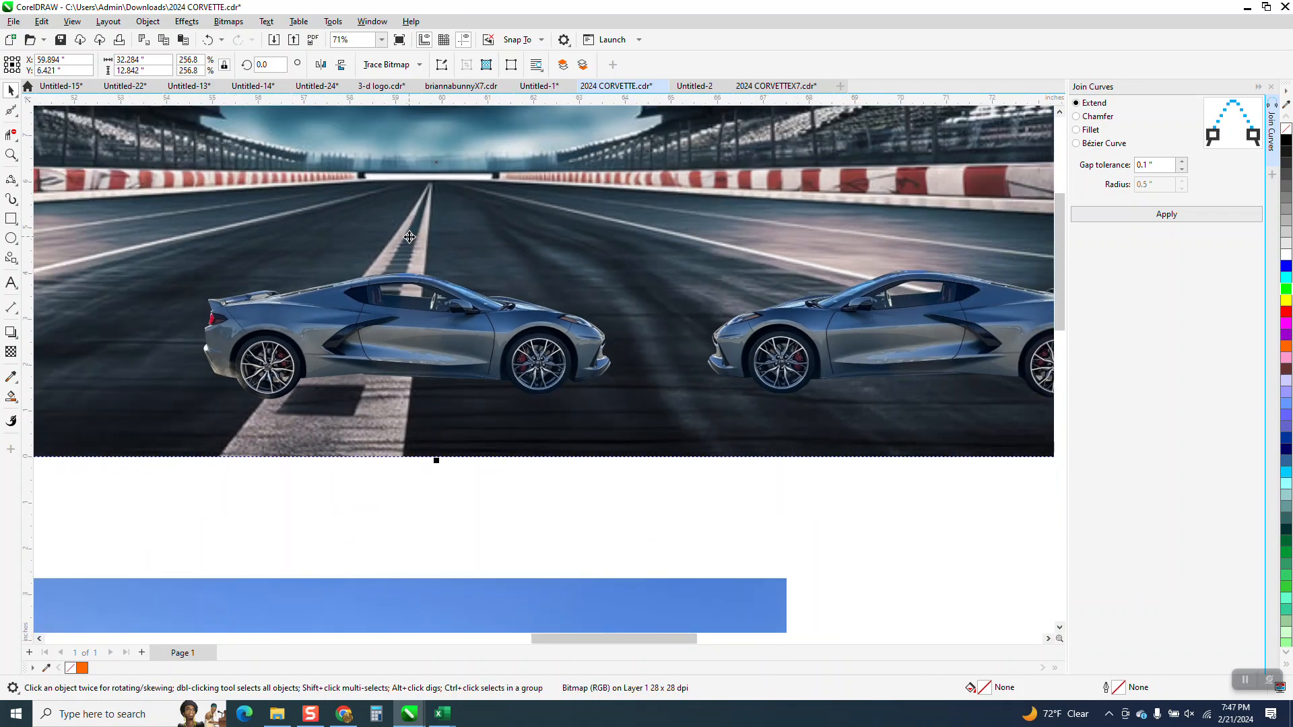
# Step: Scale the mirrored car down to about 44.4% and position it nose to nose with the other car
pyautogui.moveTo(399, 344); pyautogui.dragTo(528, 338)
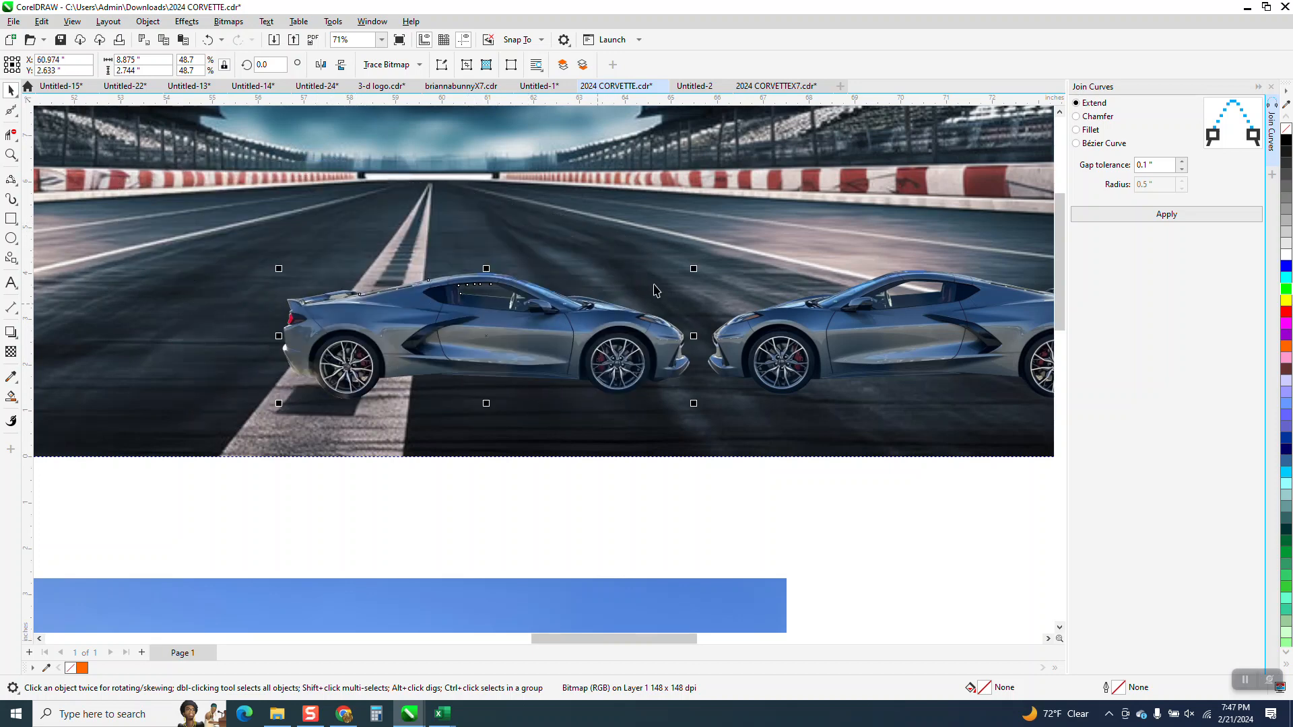
pyautogui.moveTo(693, 268); pyautogui.dragTo(657, 281)
pyautogui.moveTo(605, 336); pyautogui.dragTo(644, 333)
pyautogui.scroll(-1, 573, 394)
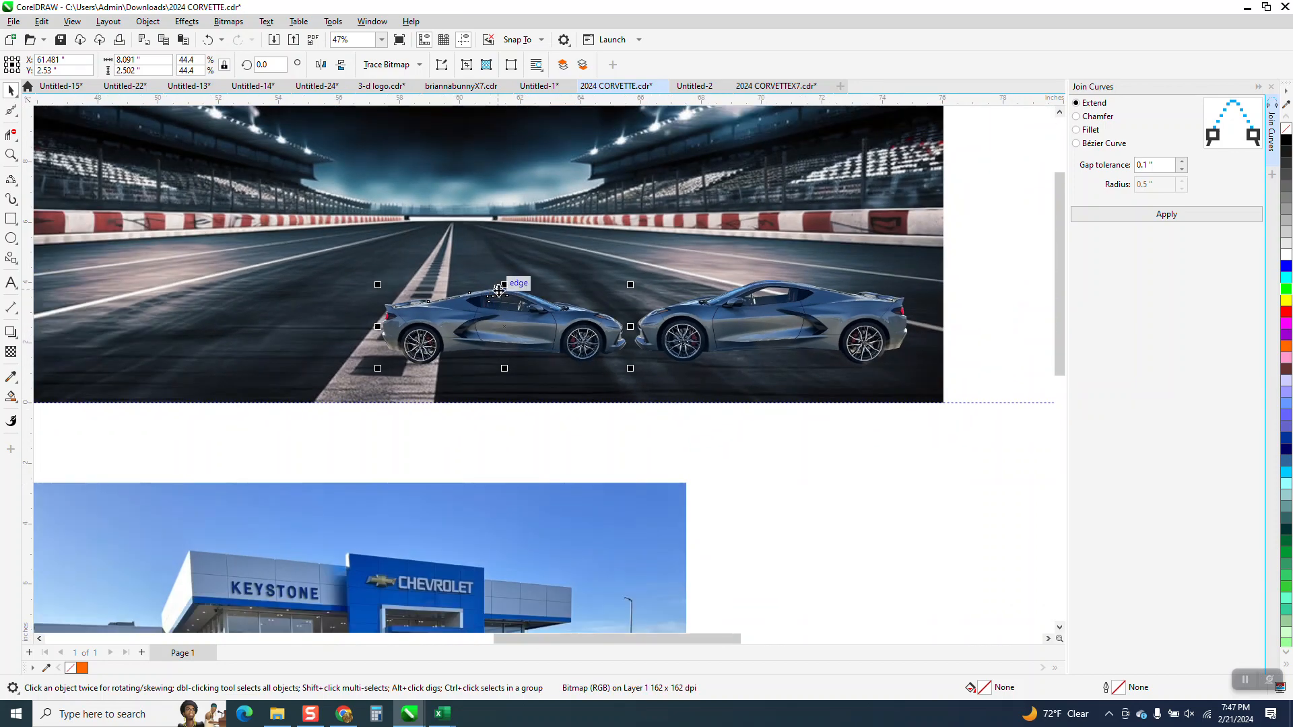
pyautogui.scroll(-1, 573, 394)
pyautogui.click(573, 394)
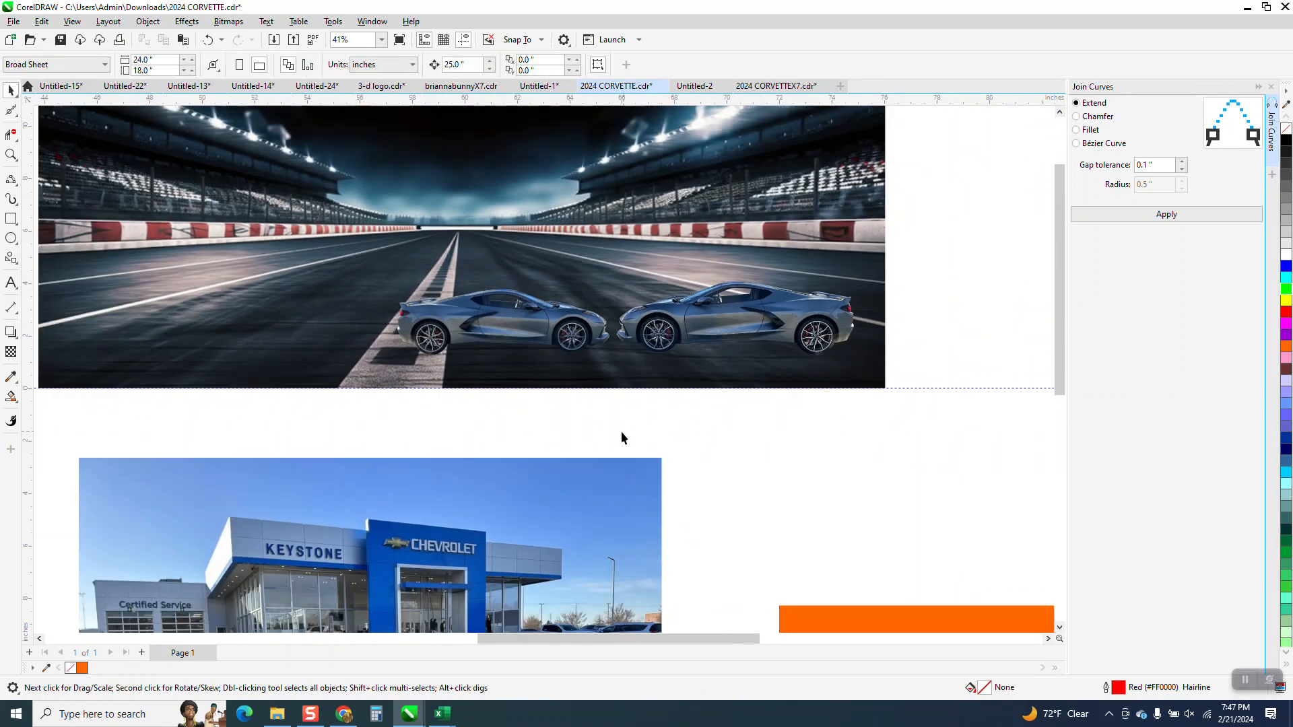
pyautogui.scroll(-2, 620, 434)
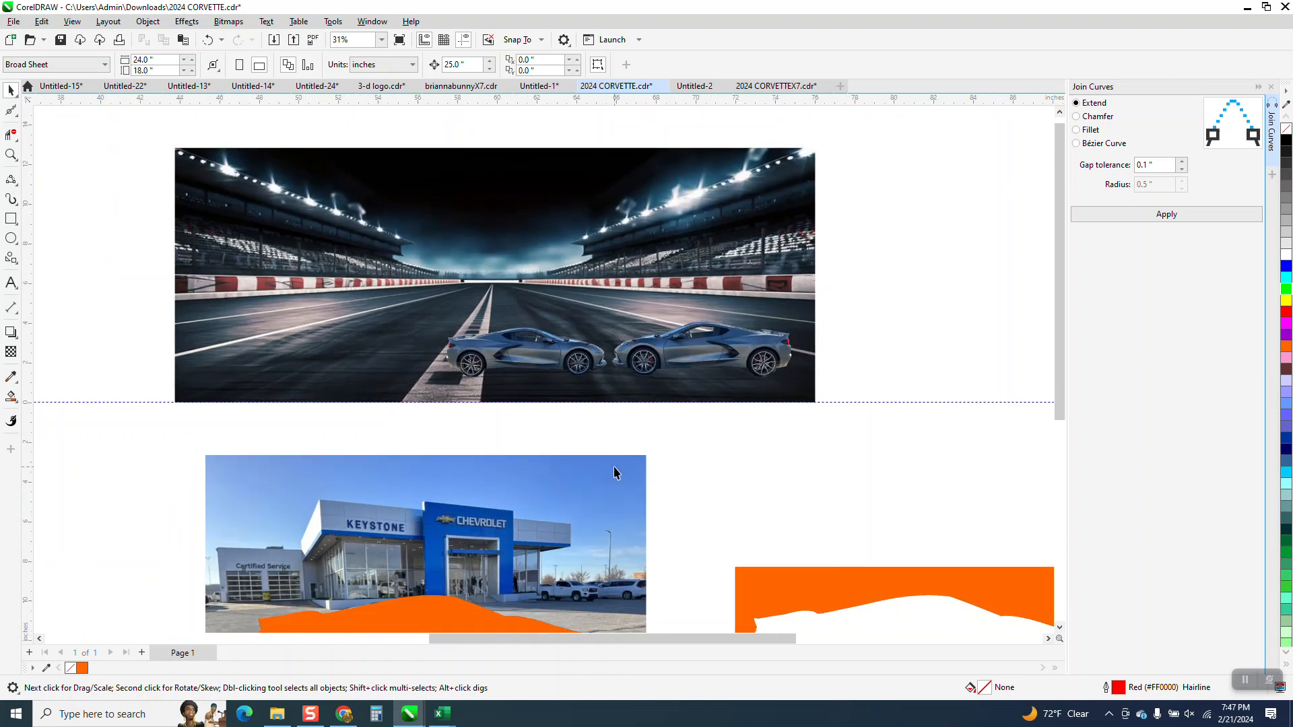